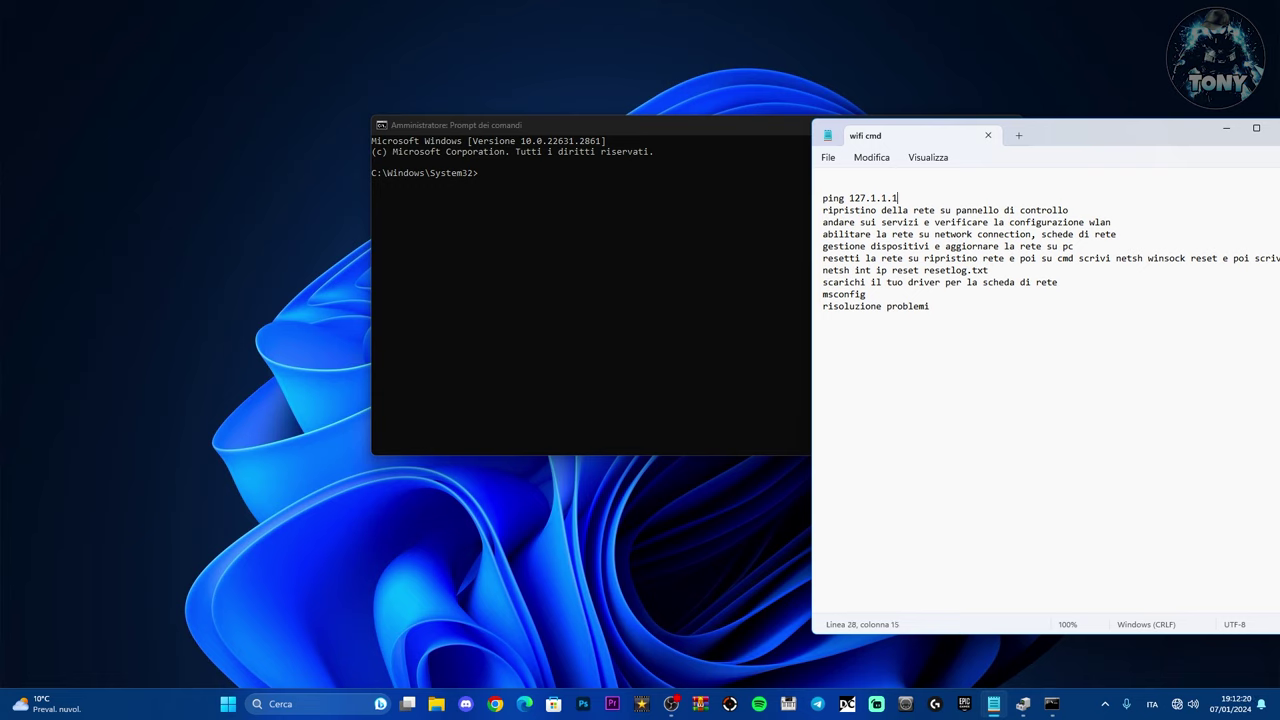
Copy the line "ping 127.1.1.1" from the wifi cmd notes.
key("shift+Left")
key("shift+Left")
key("shift+Left")
key("shift+Left")
key("shift+Left")
key("shift+Left")
key("shift+Left")
key("shift+Left")
key("shift+Left")
key("shift+Left")
key("shift+Left")
key("shift+Left")
key("shift+Left")
key("End")
key("shift+Home")
right_click(849, 198)
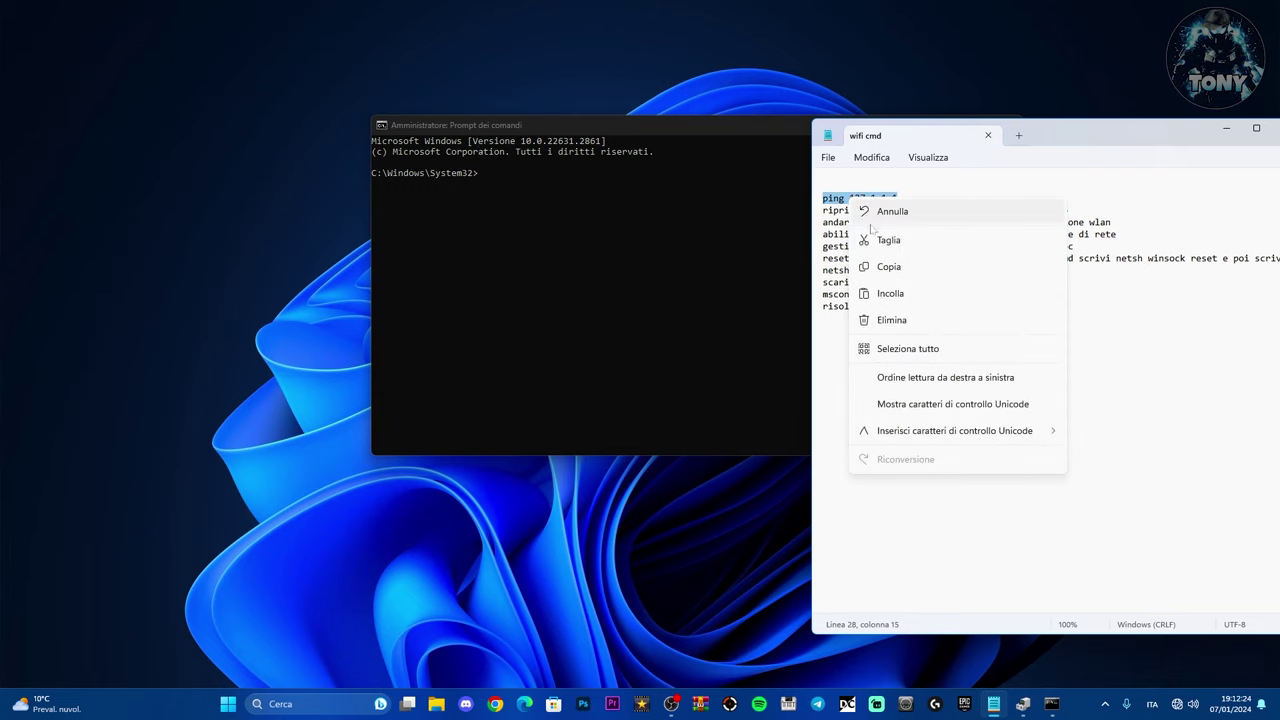
left_click(886, 265)
Paste the copied command into the administrator Command Prompt and run "ping 127.1.1.1".
left_click(480, 177)
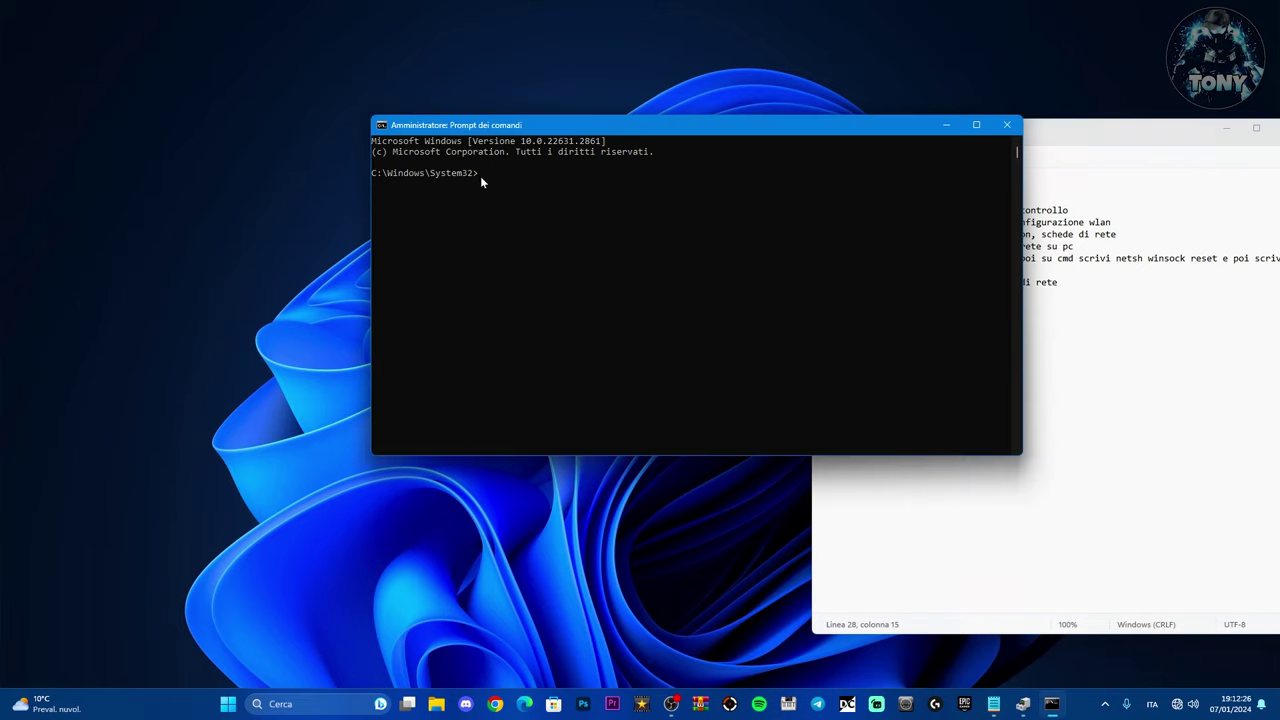
right_click(477, 172)
key("Return")
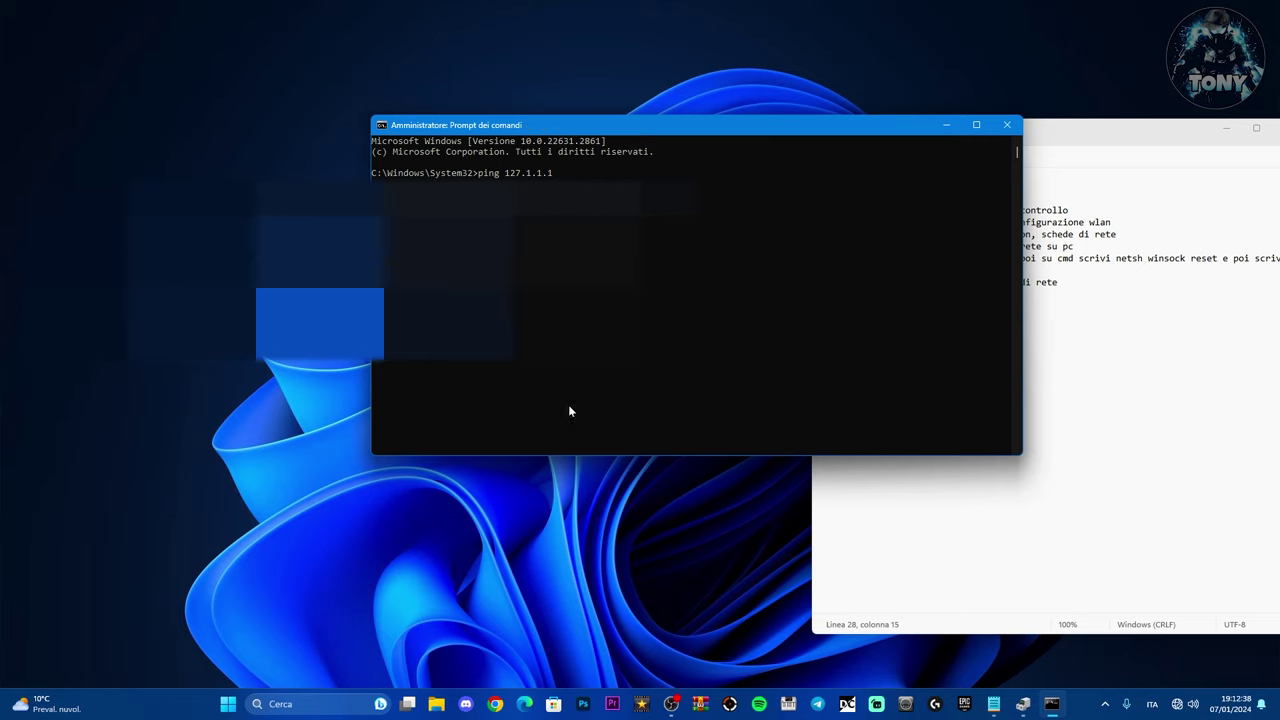
Close the Command Prompt and move the wifi cmd notes window to the middle of the desktop.
left_click_drag(737, 131, 494, 128)
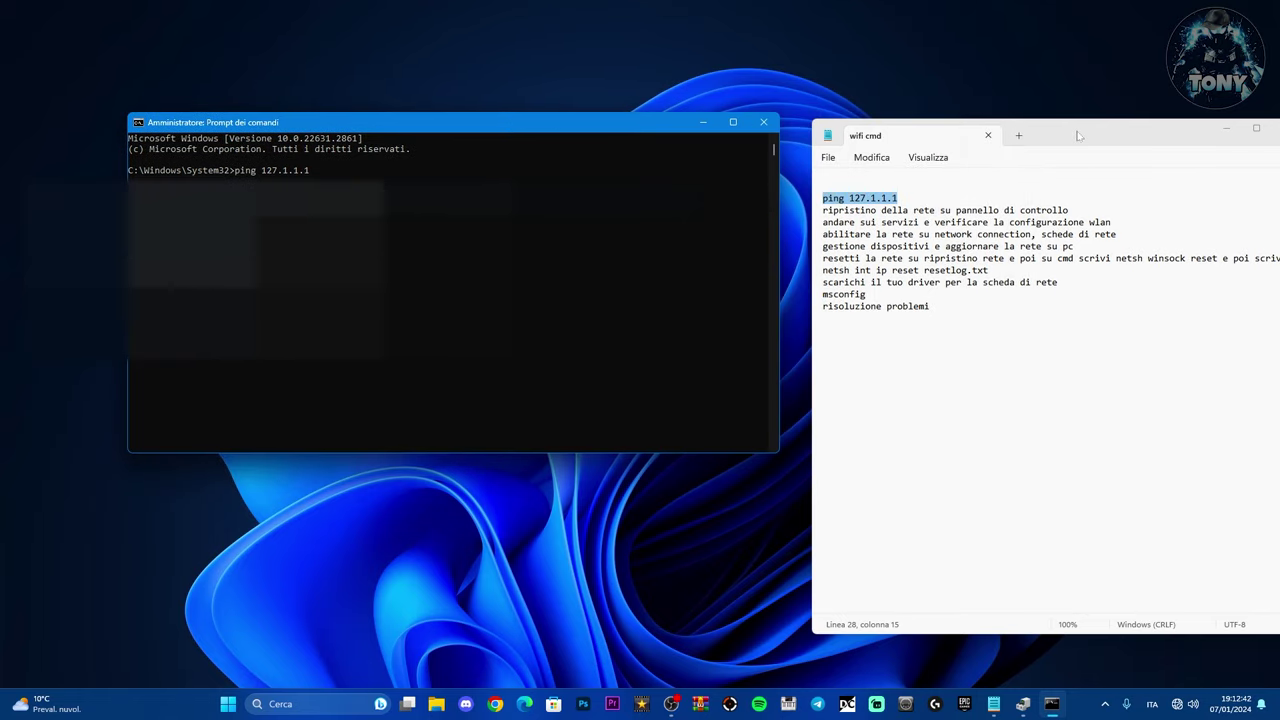
left_click_drag(1080, 137, 963, 129)
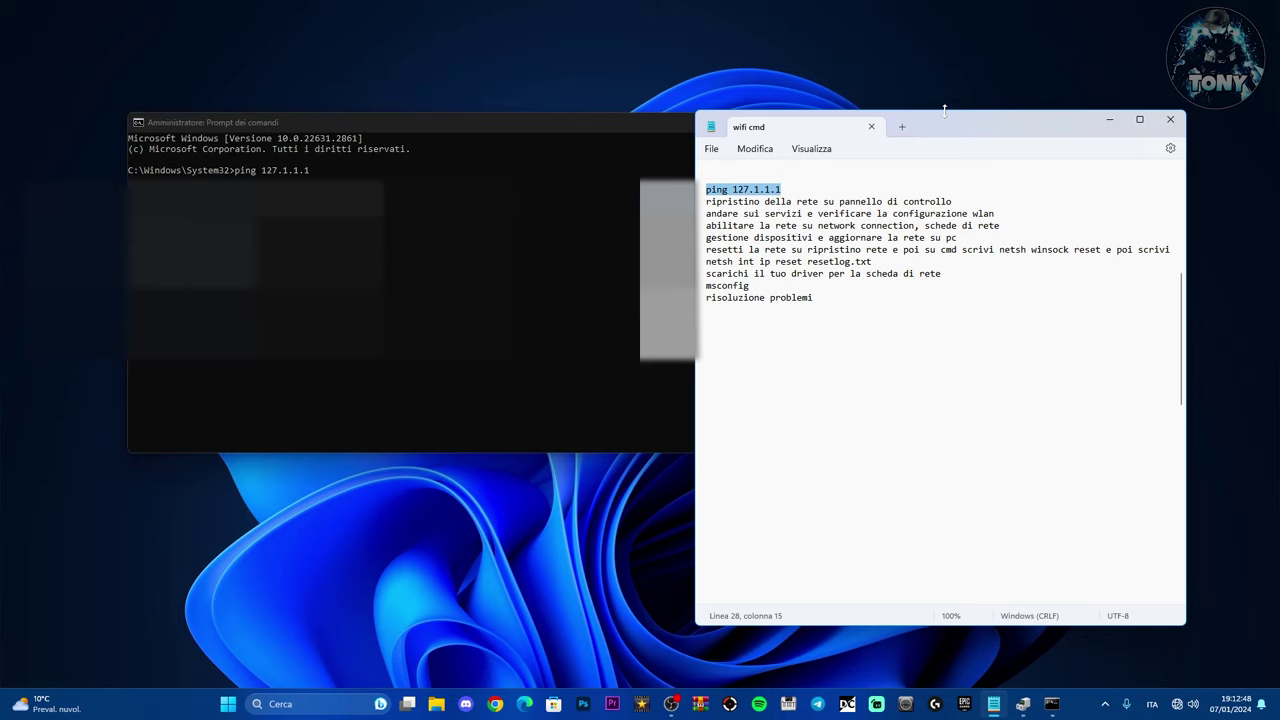
left_click(642, 125)
left_click(764, 122)
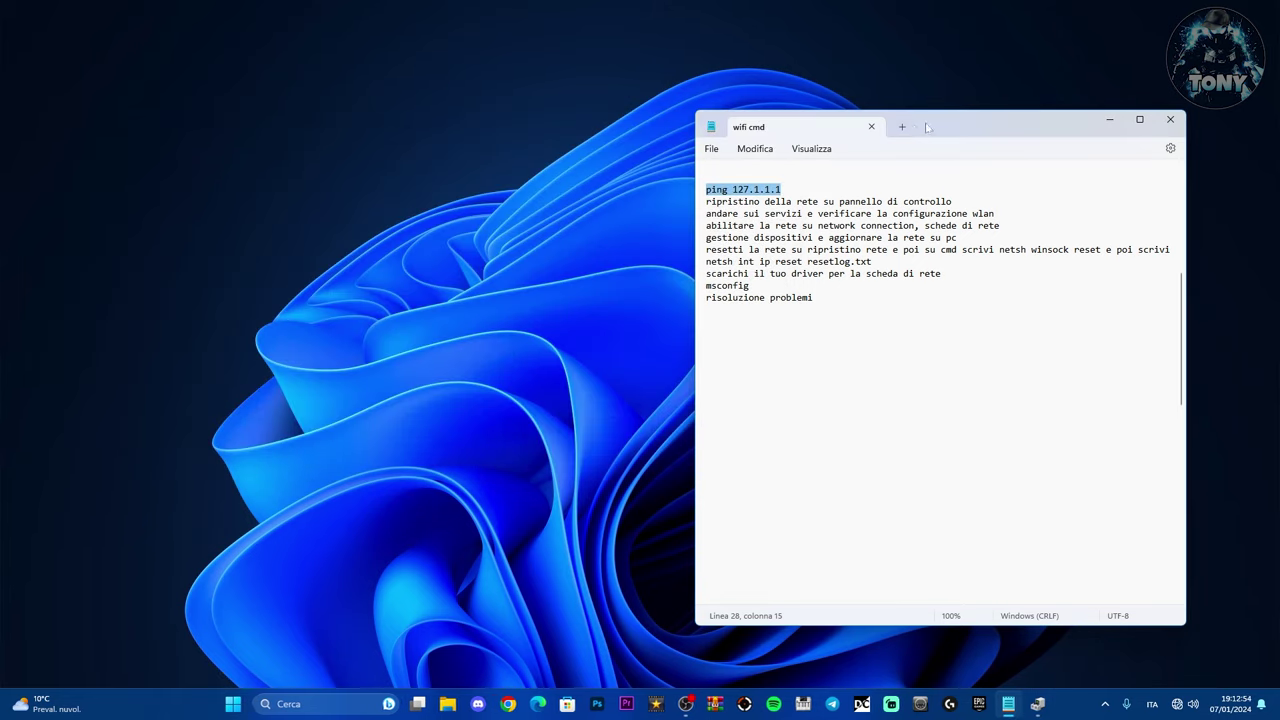
left_click_drag(946, 125, 635, 101)
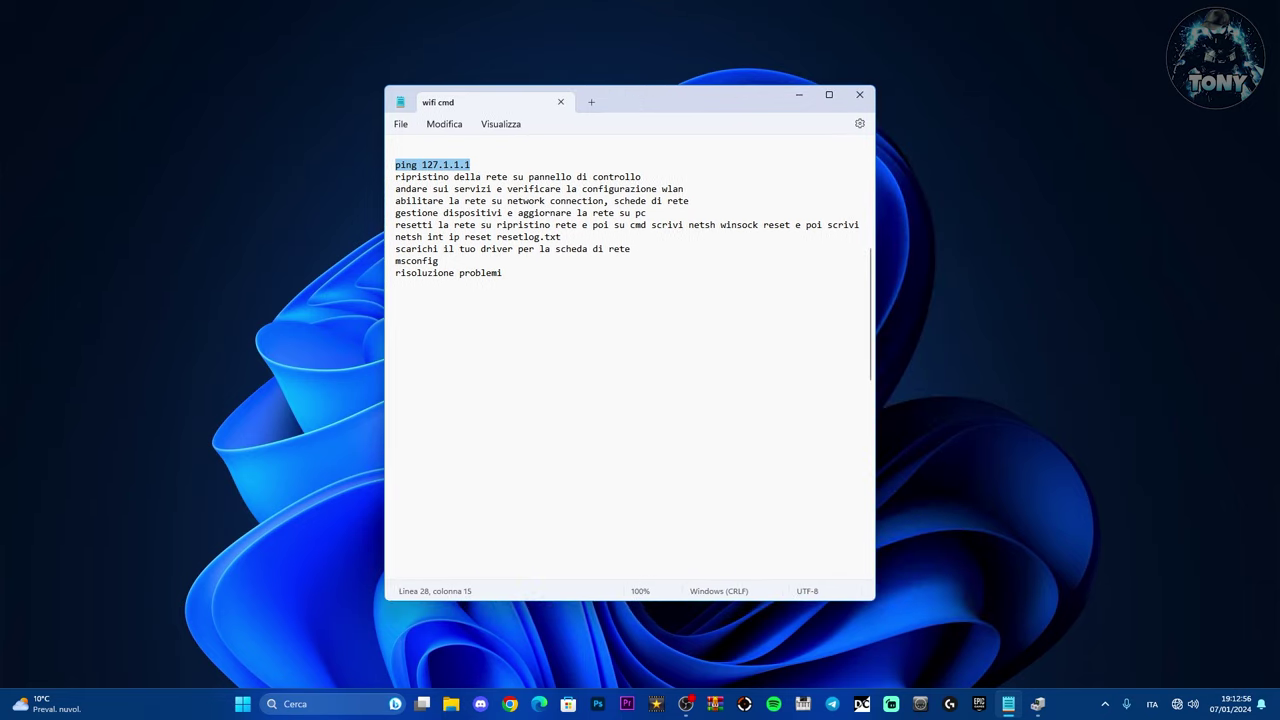
Open Internet Options (Opzioni Internet) from the Network and Internet section of Control Panel (Pannello di controllo).
left_click(314, 705)
type("pa")
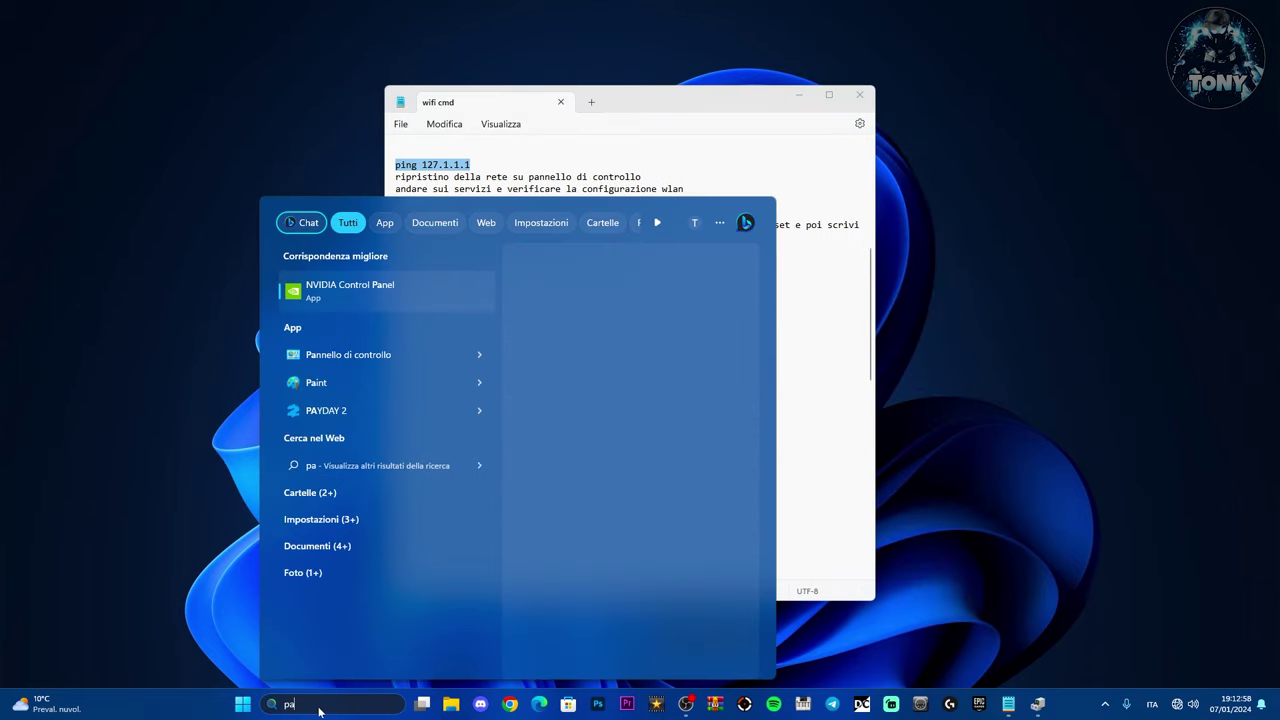
type("nnello di controllo")
left_click(356, 284)
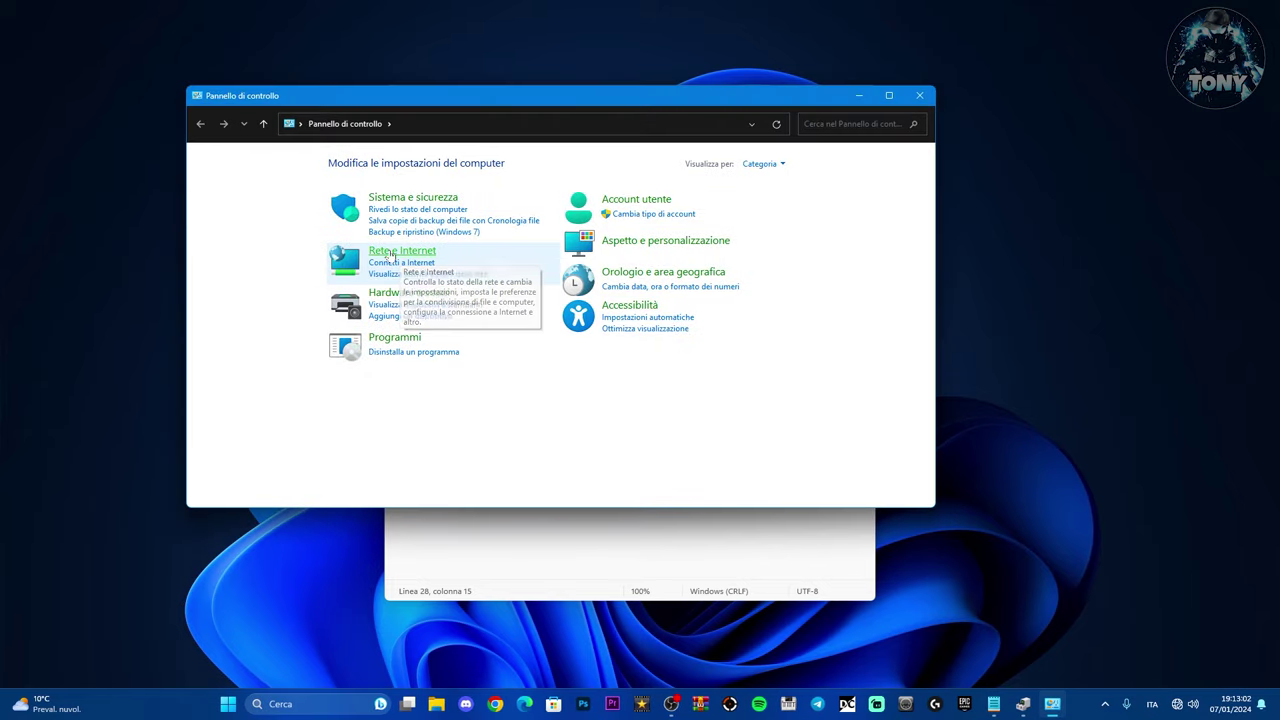
left_click(391, 256)
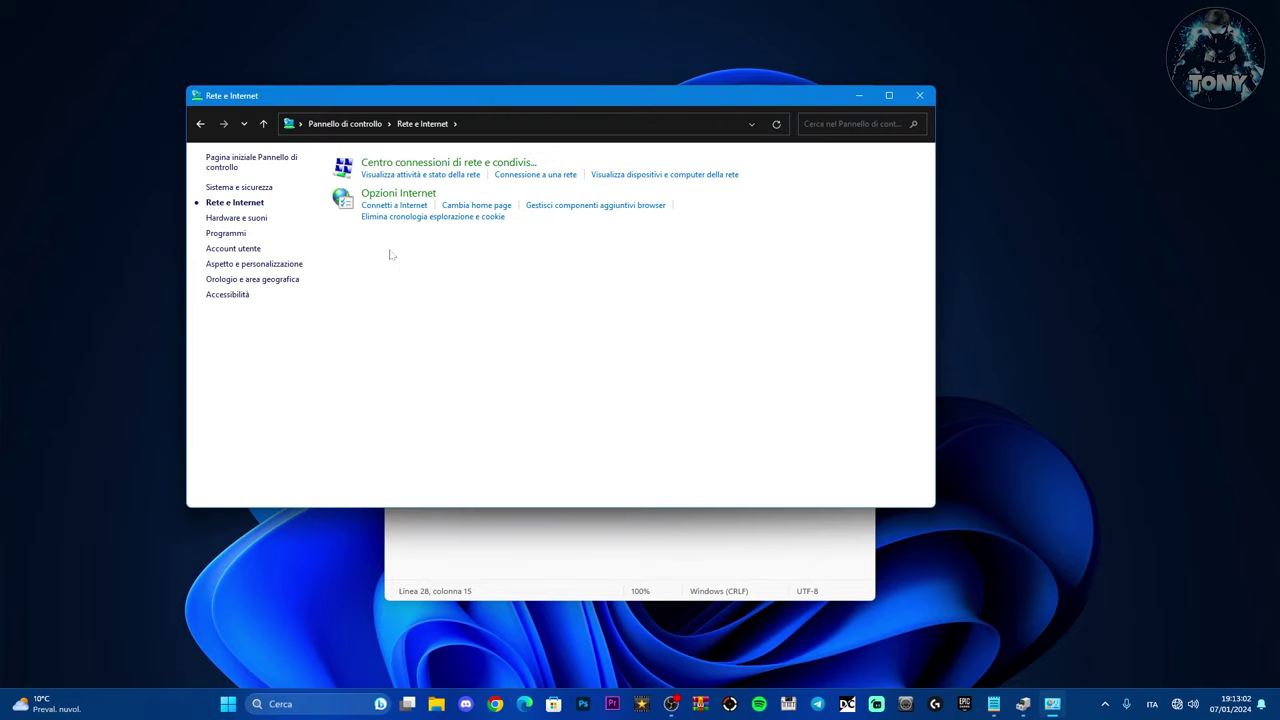
left_click(390, 193)
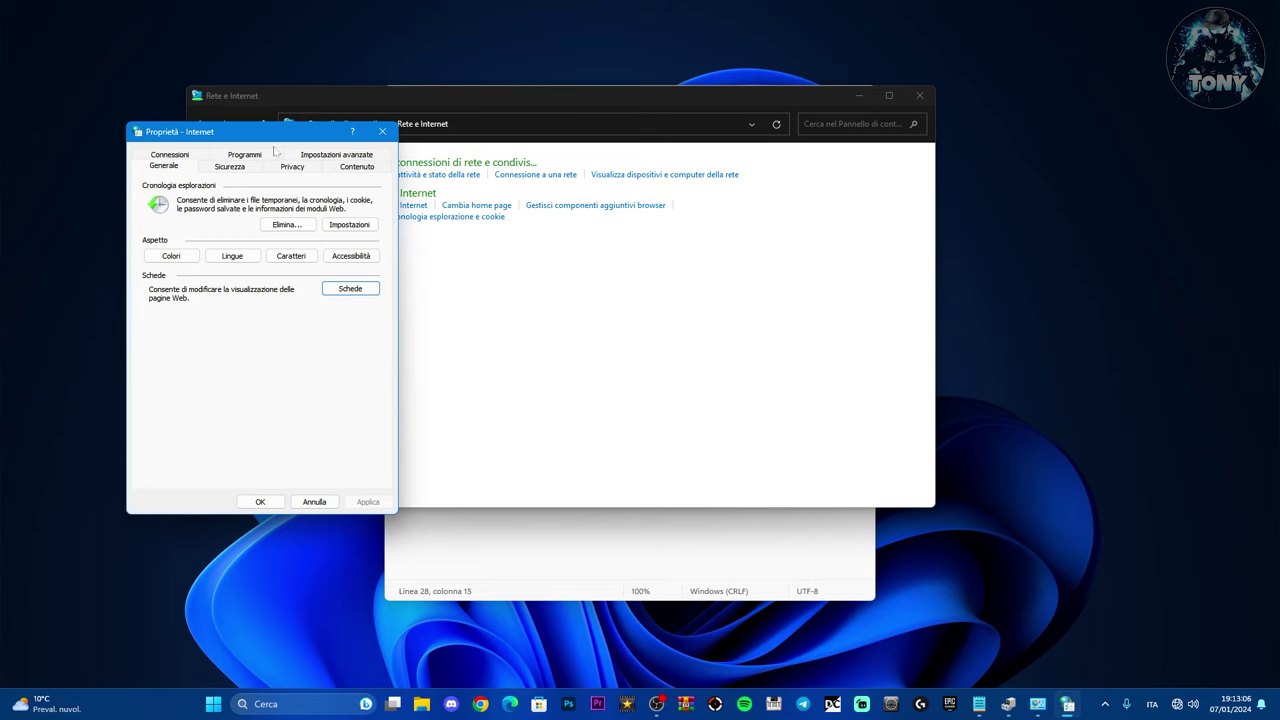
Try to restore the advanced settings in the Internet properties, then close the dialog without applying and minimize Control Panel.
left_click(330, 155)
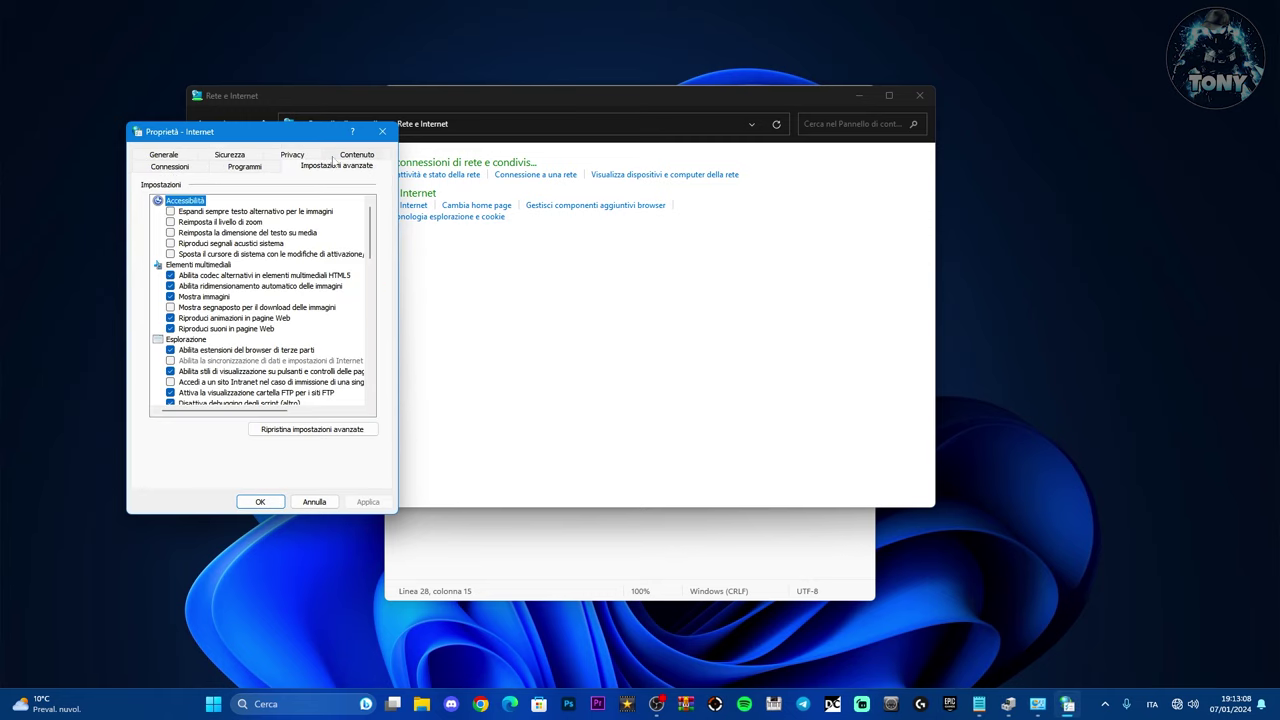
left_click(310, 430)
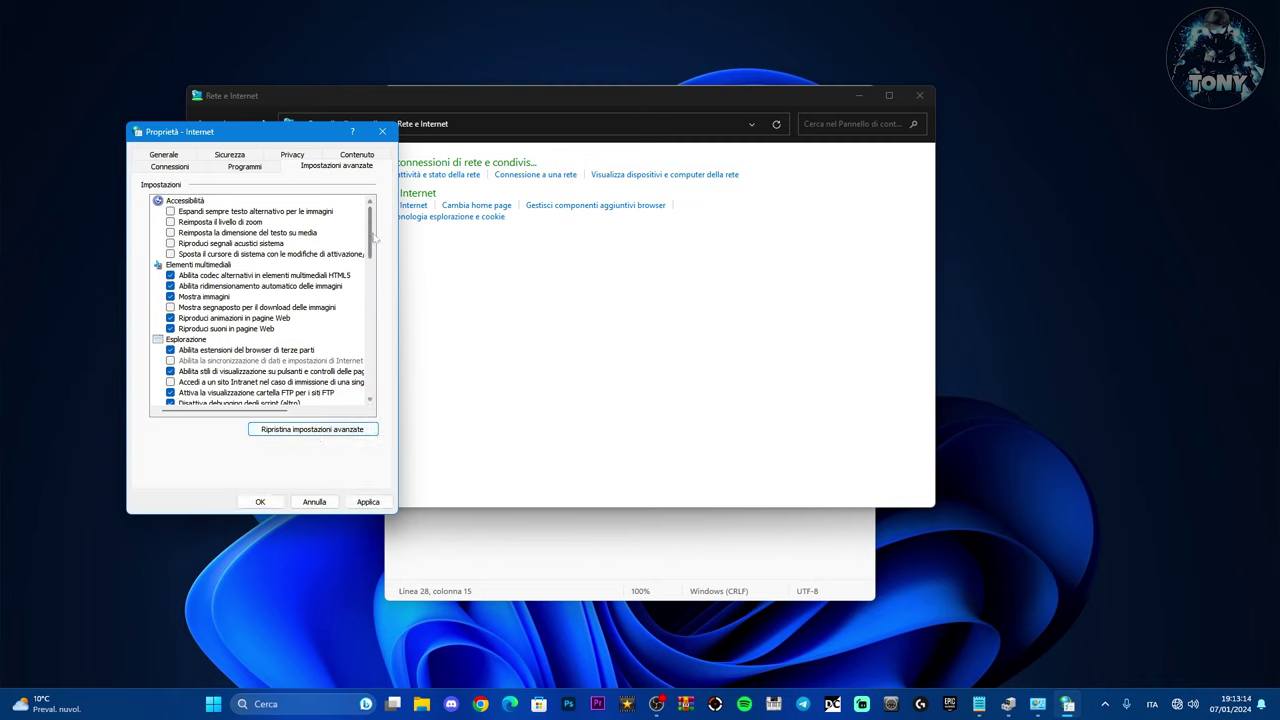
scroll(340, 240, "down", 15)
scroll(344, 225, "up", 15)
left_click(382, 132)
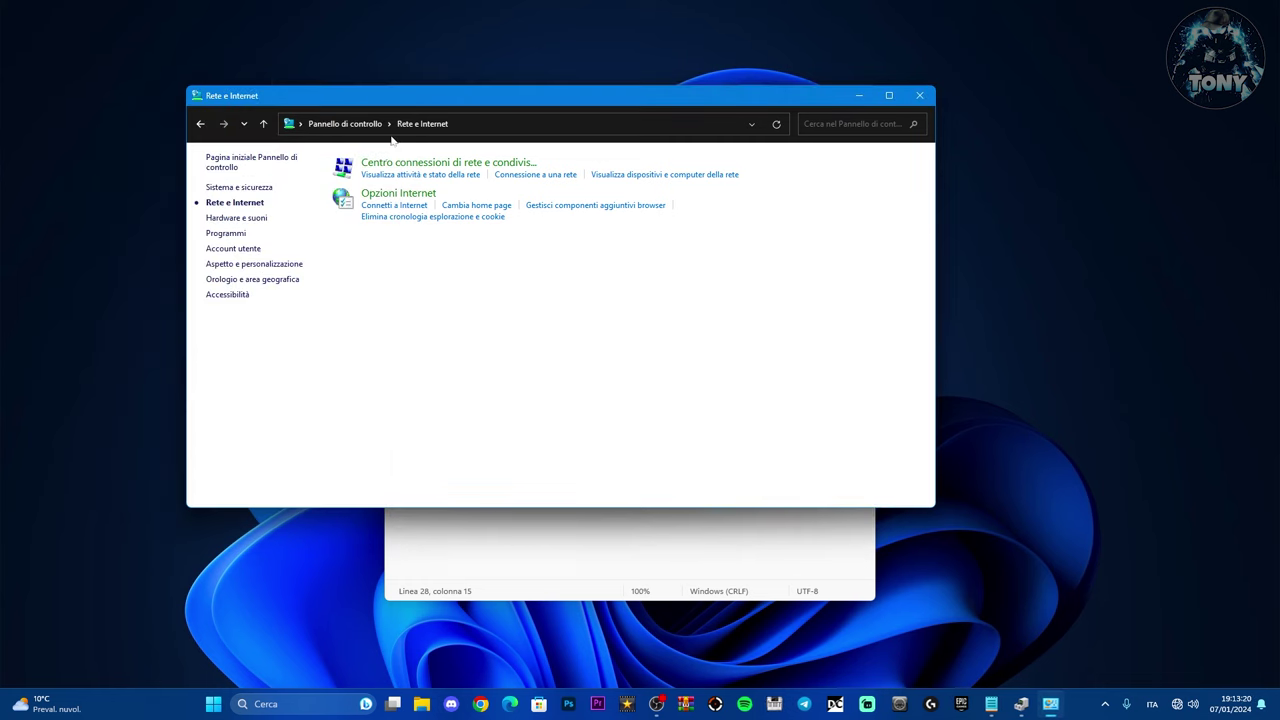
left_click(858, 95)
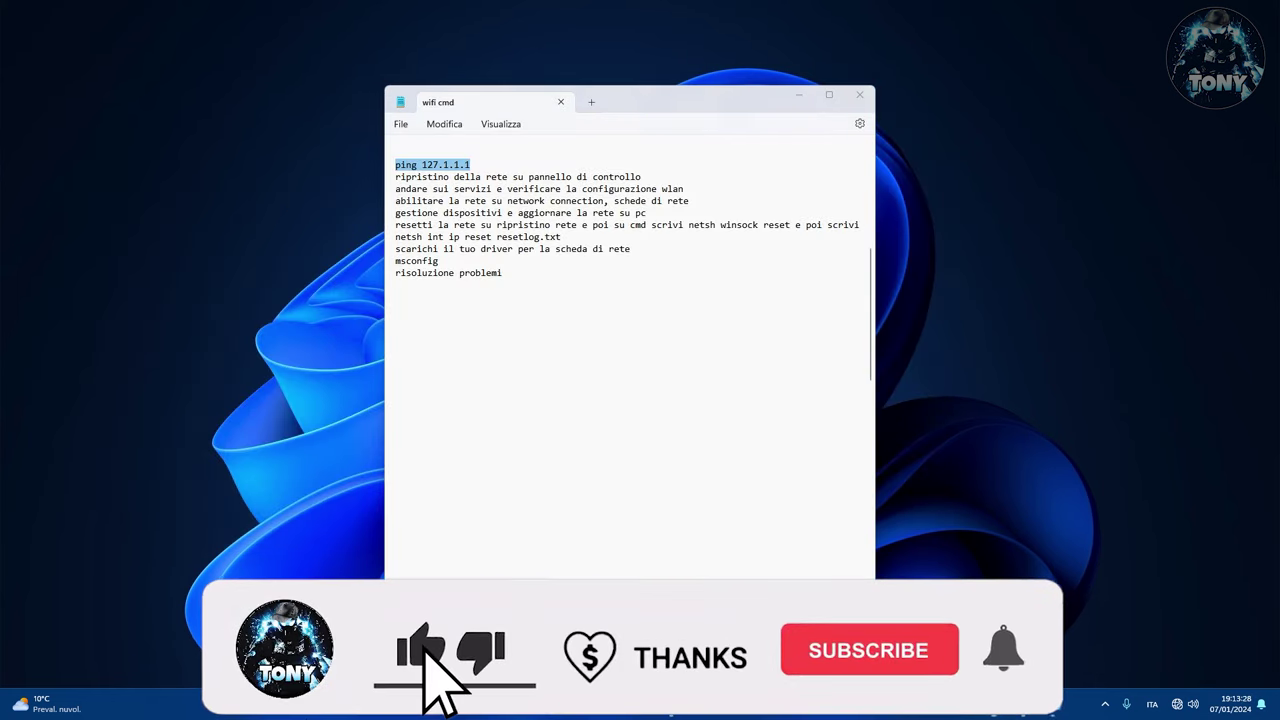
Open the Services console (Servizi) and show the properties of the Configurazione automatica WLAN service beside the list.
left_click(303, 714)
type("serv")
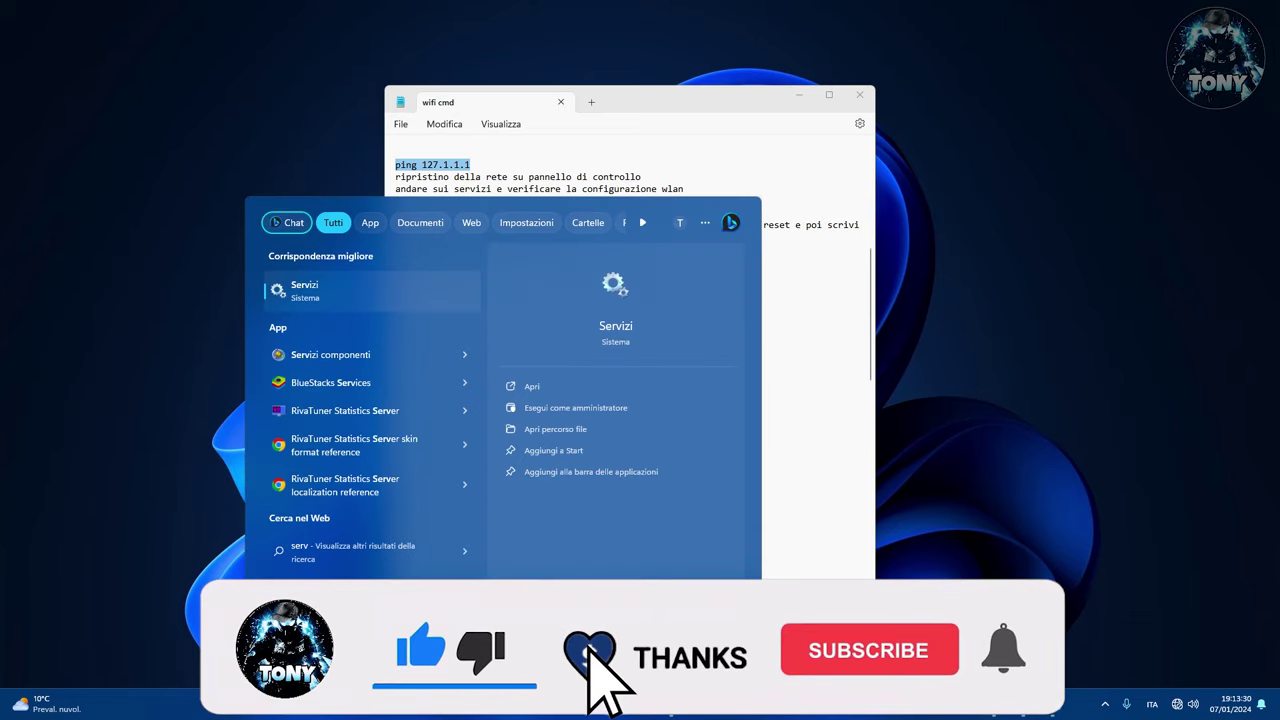
left_click(328, 287)
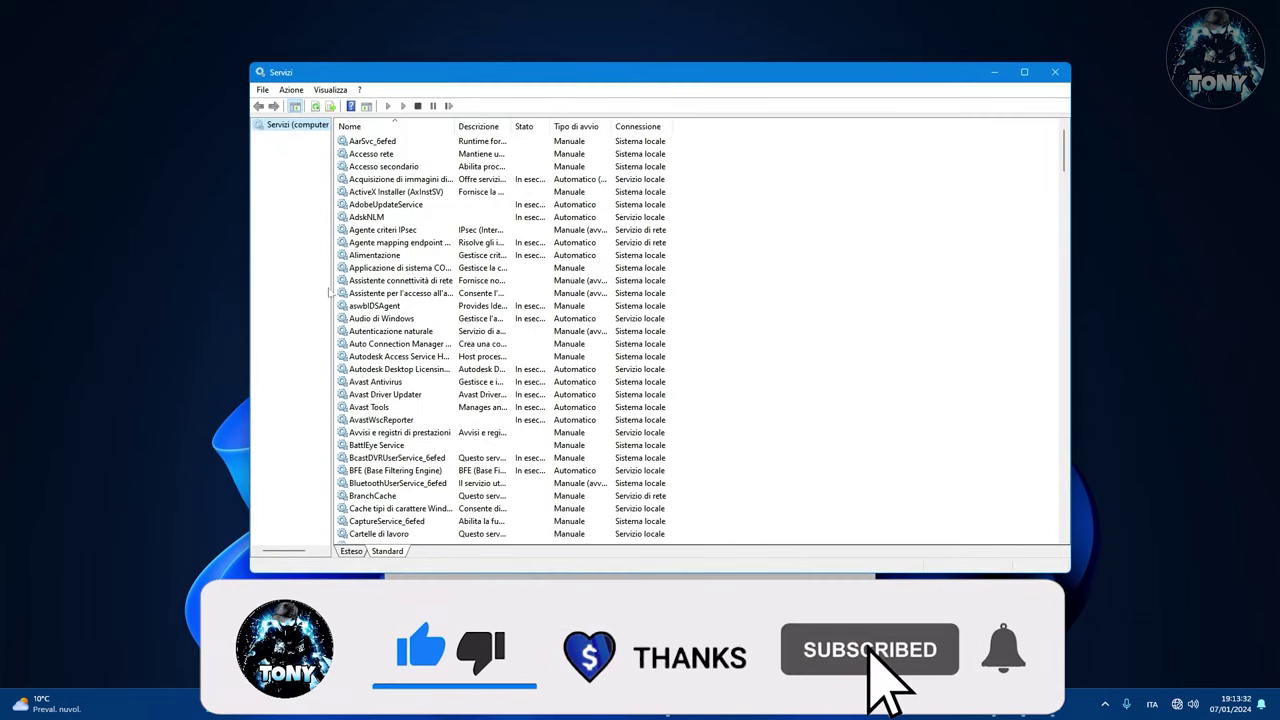
scroll(600, 268, "down", 9)
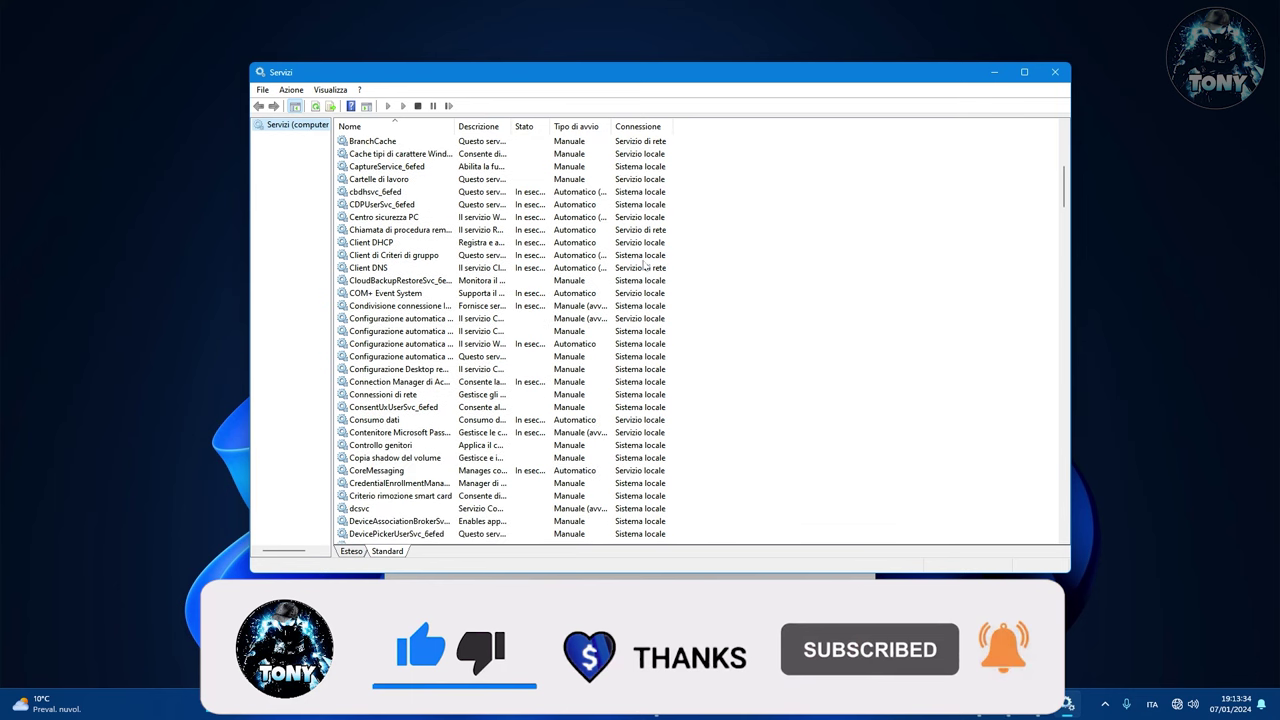
left_click(391, 359)
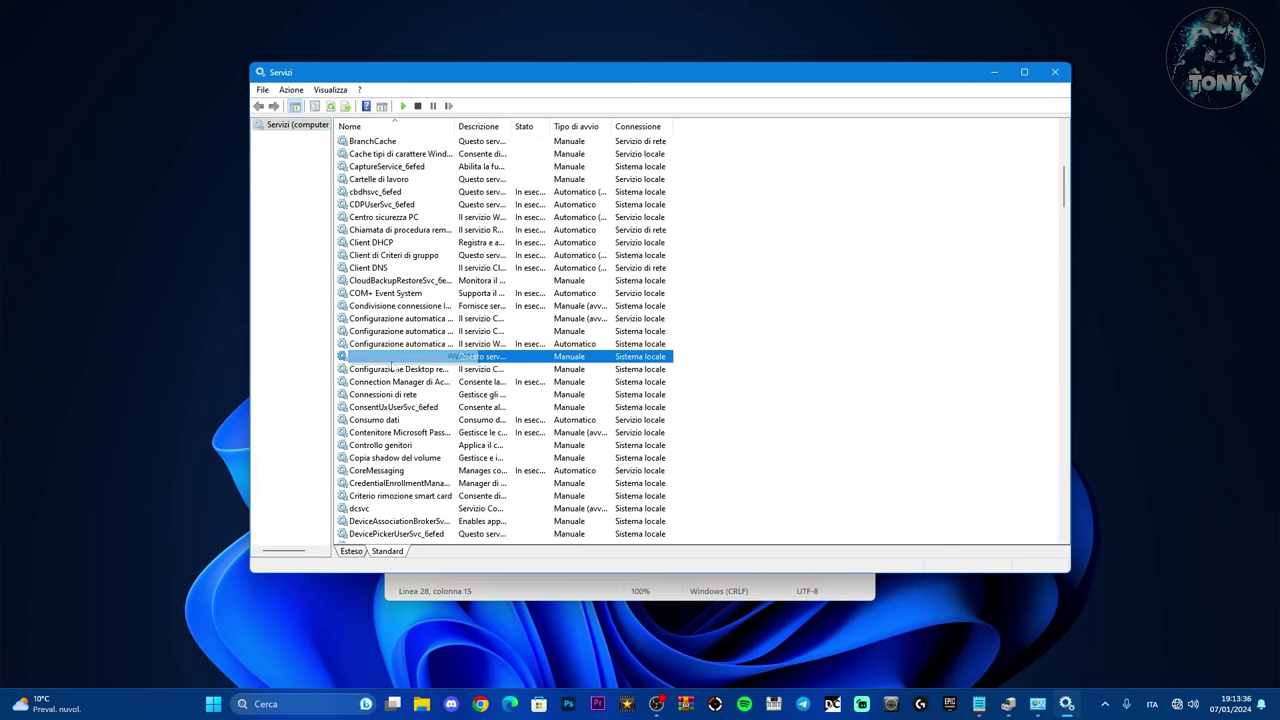
left_click(396, 346)
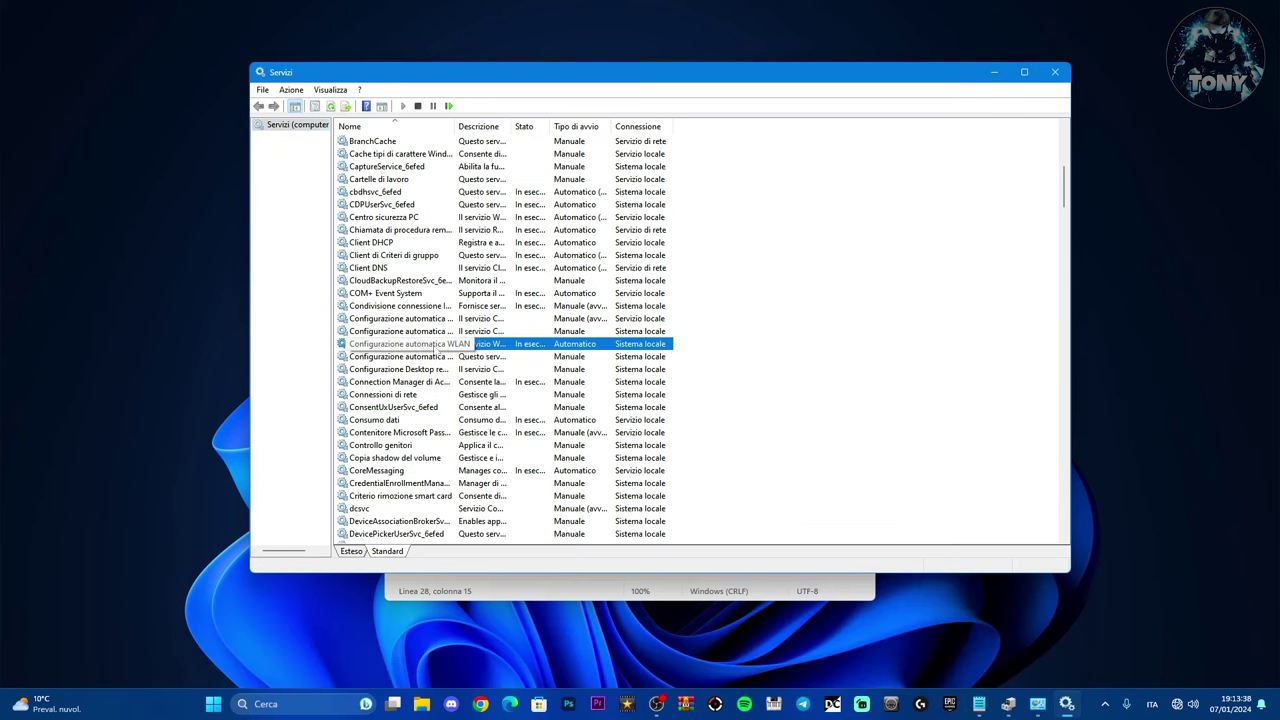
double_click(516, 348)
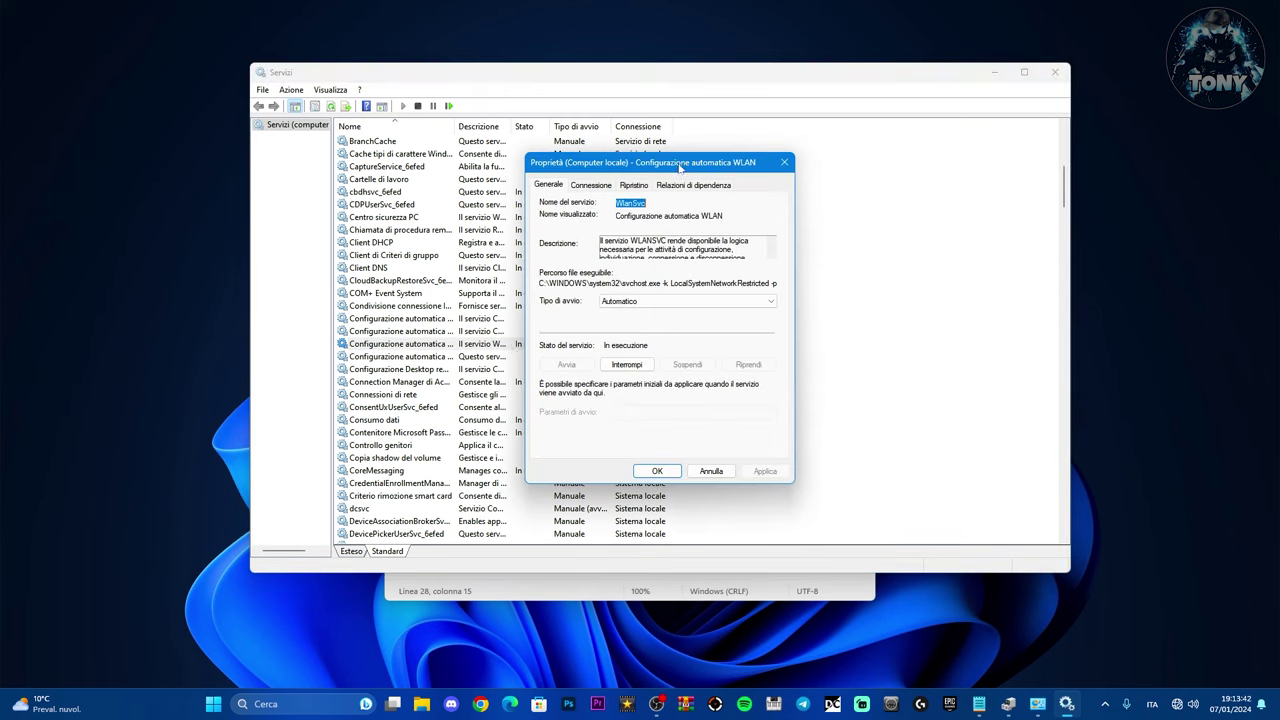
left_click_drag(679, 167, 840, 177)
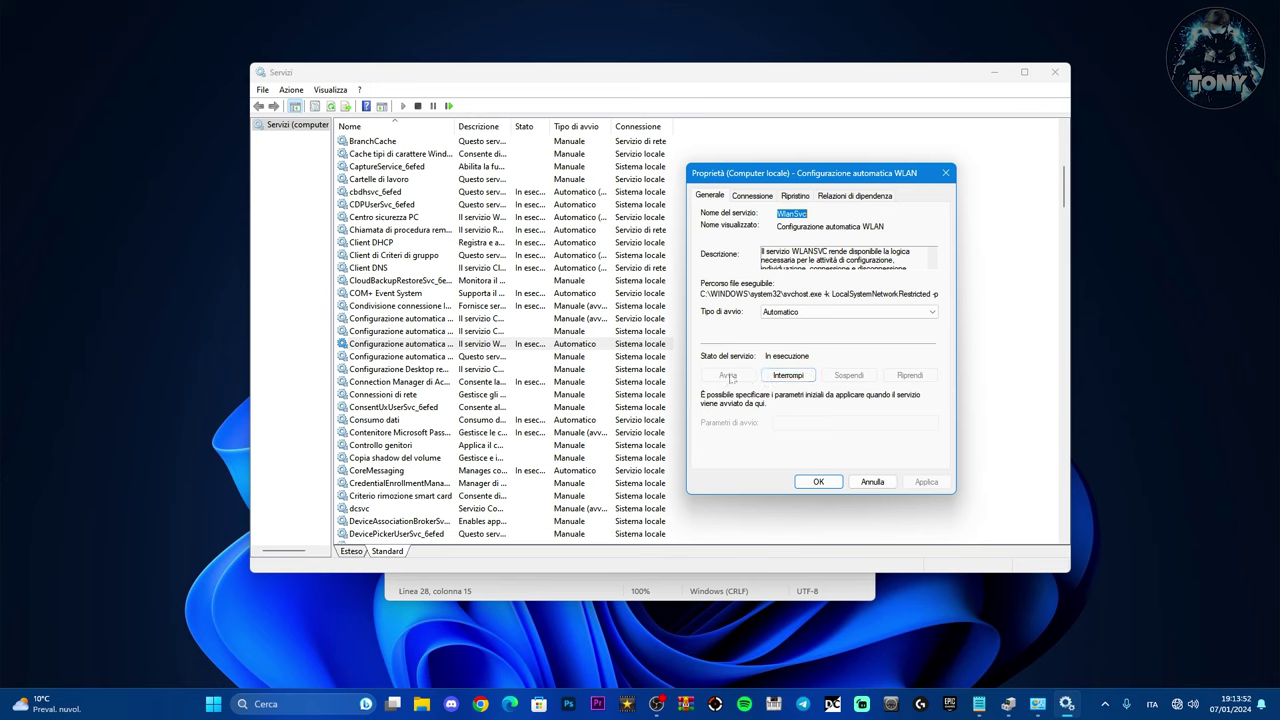
Set the WLAN service's startup type to Automatico, then stop and restart the service.
left_click(801, 312)
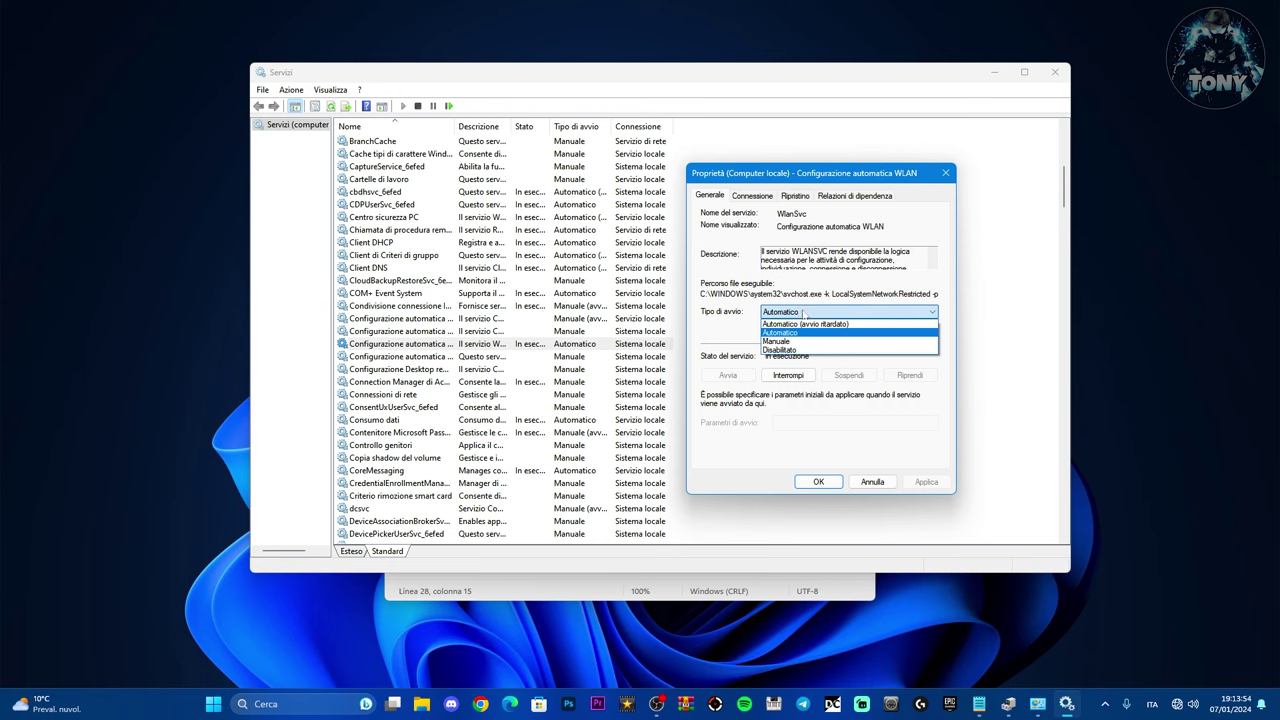
left_click(790, 333)
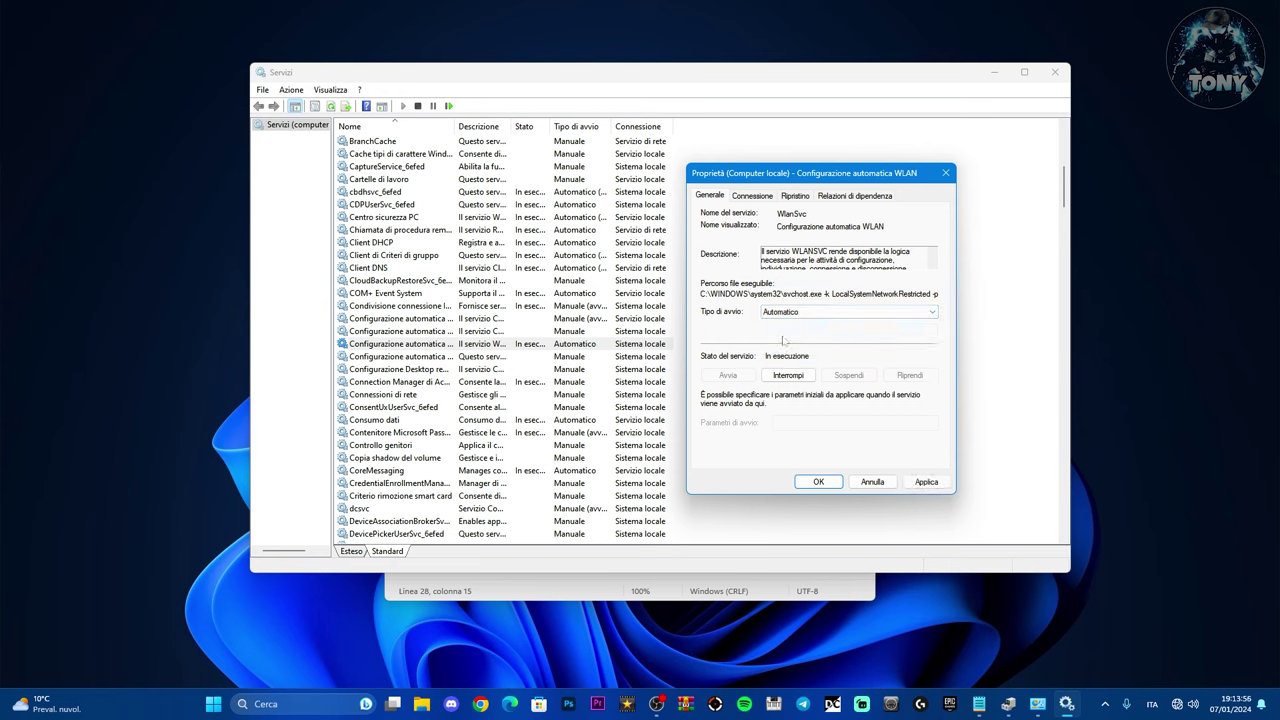
left_click(788, 375)
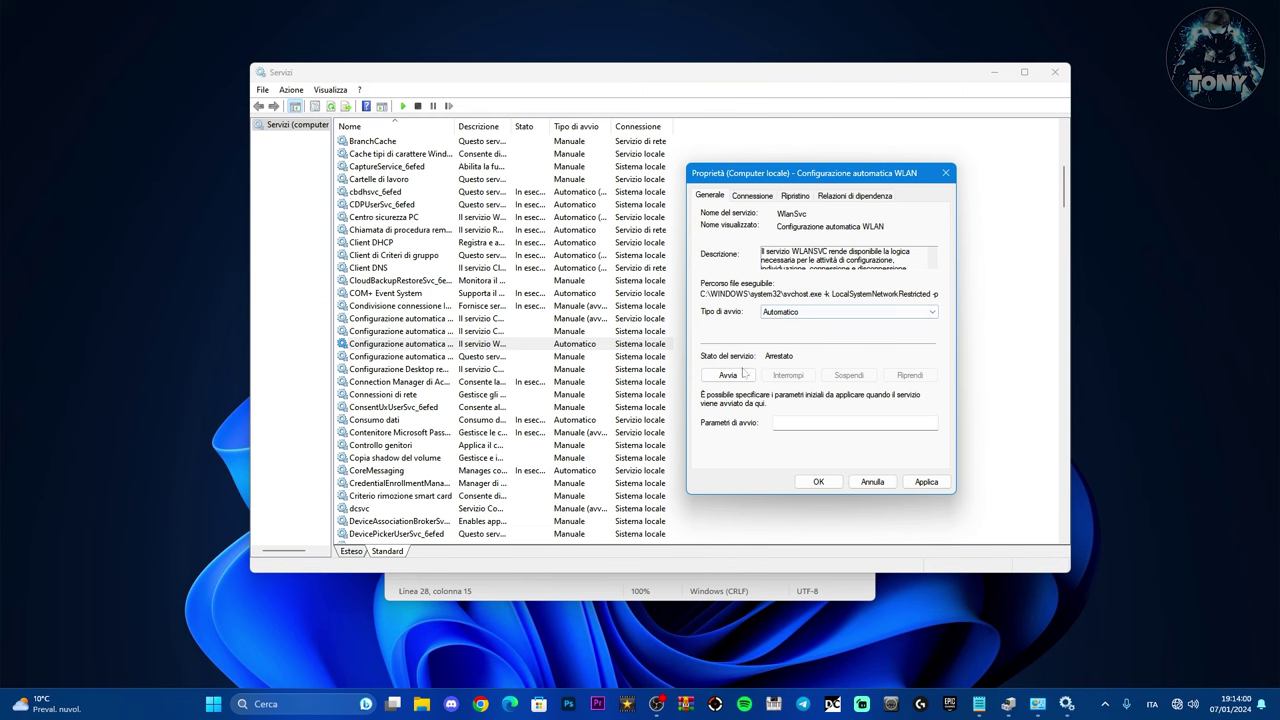
left_click(730, 375)
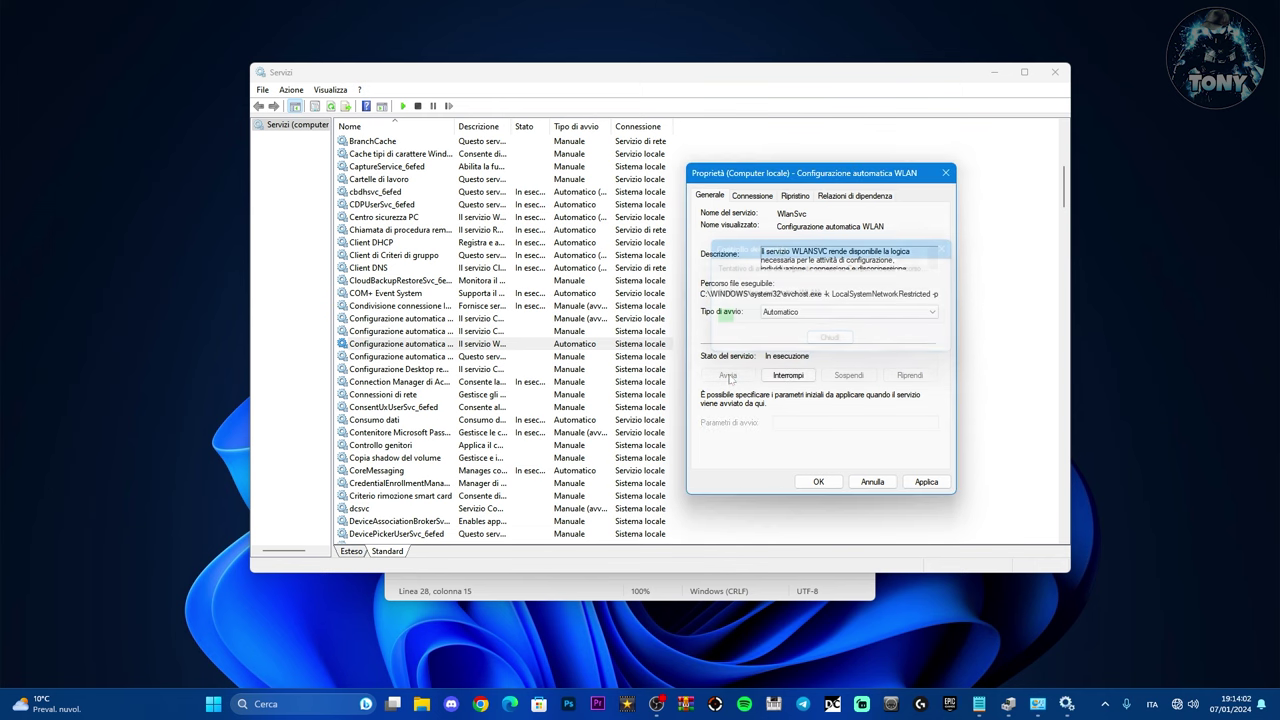
Choose Automatico again as the WLAN service's startup type, then apply and confirm the properties.
left_click(848, 311)
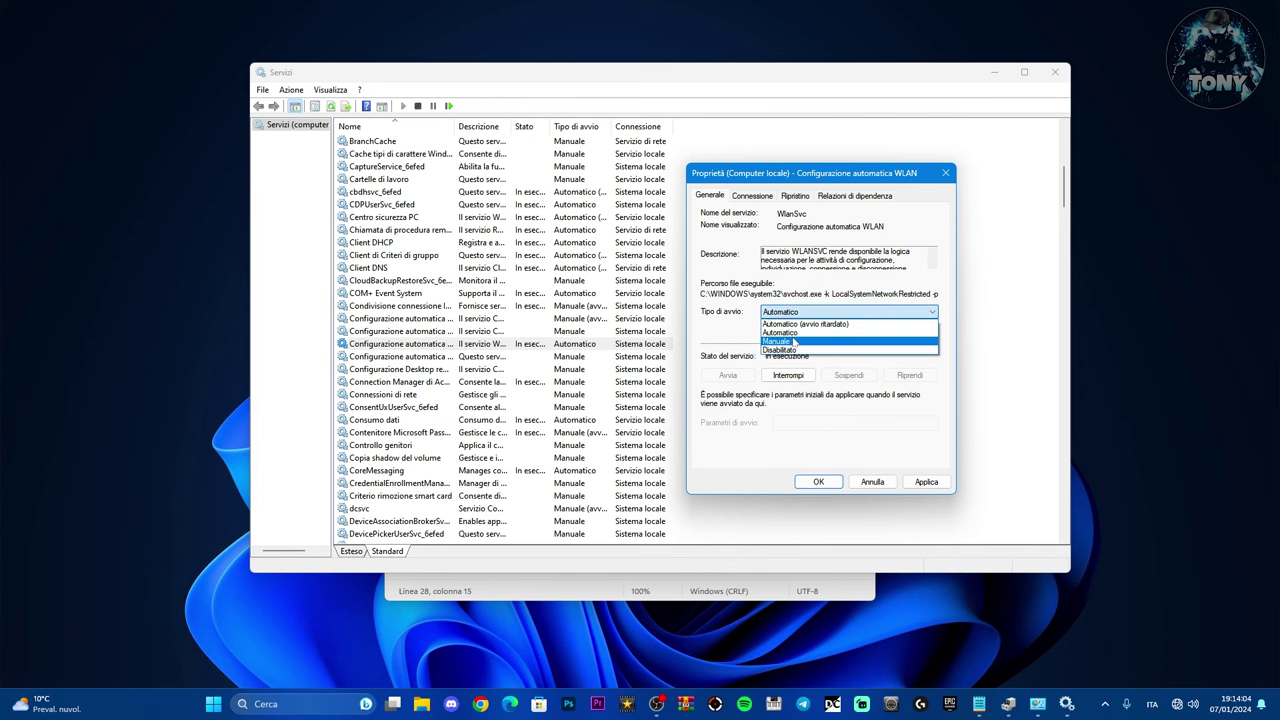
left_click(840, 330)
left_click(926, 481)
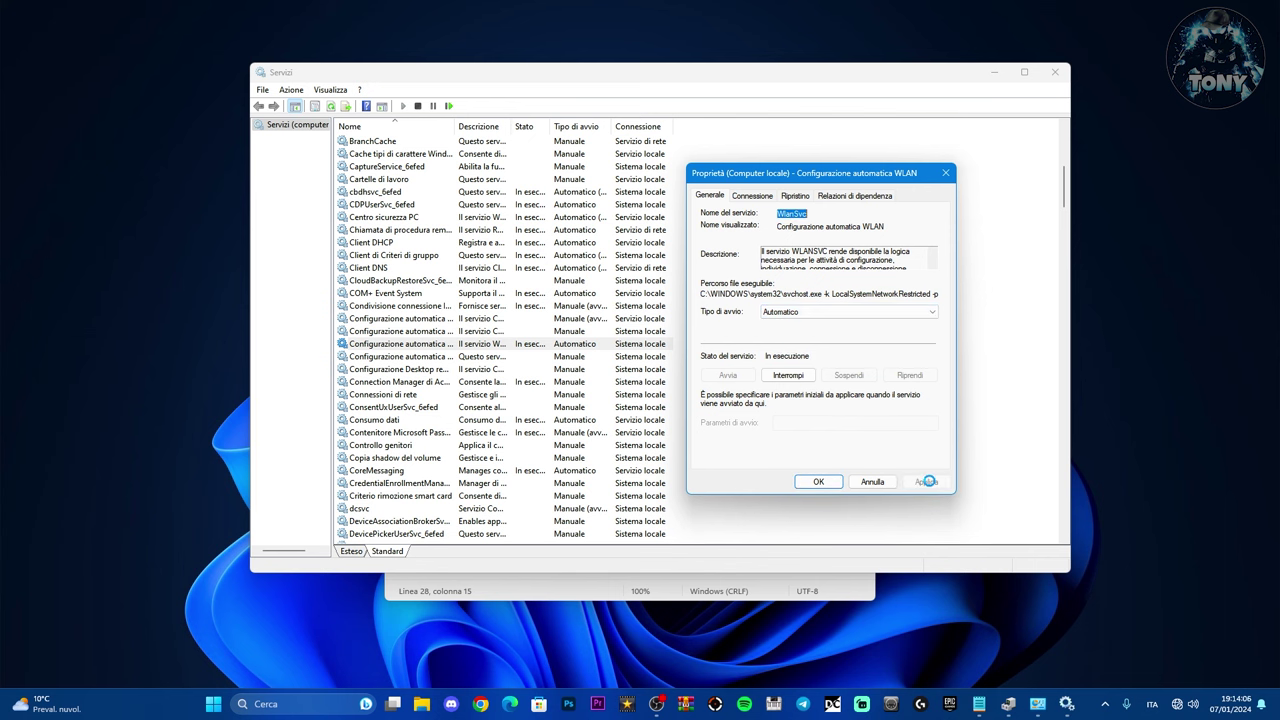
left_click(818, 482)
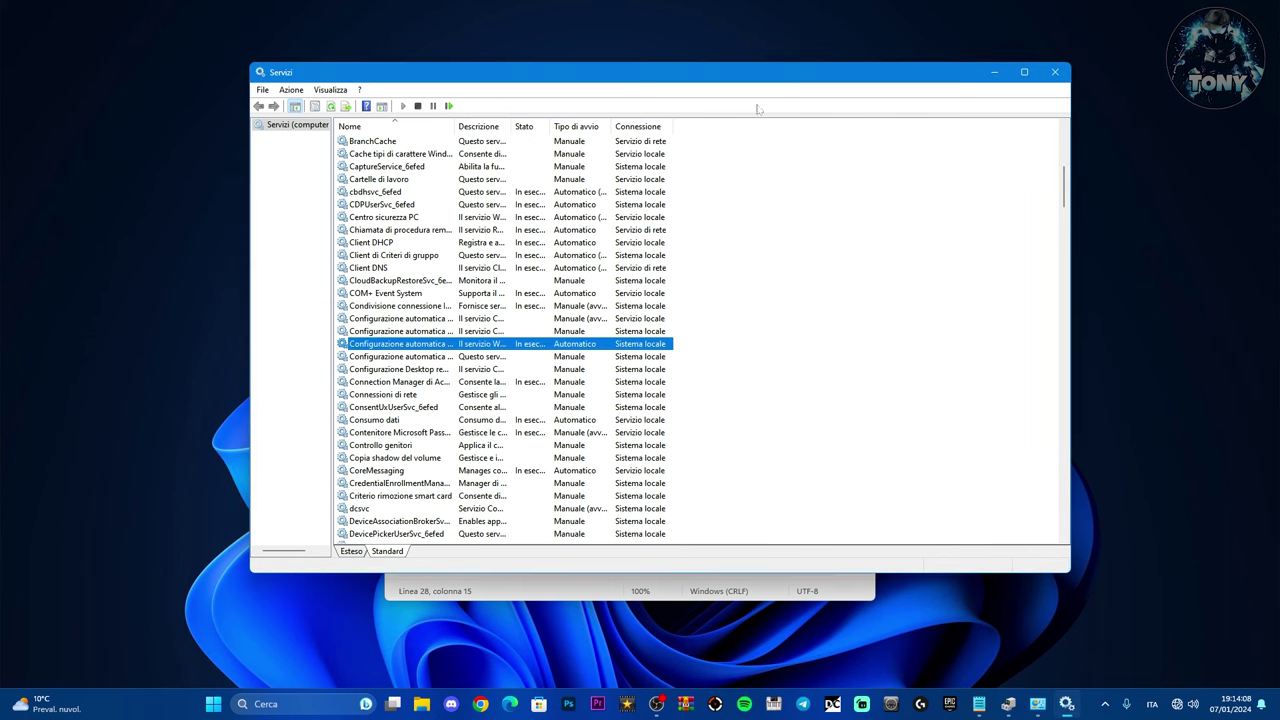
Minimize the Services console and the wifi cmd notes to clear the desktop.
left_click_drag(764, 73, 736, 86)
left_click(966, 85)
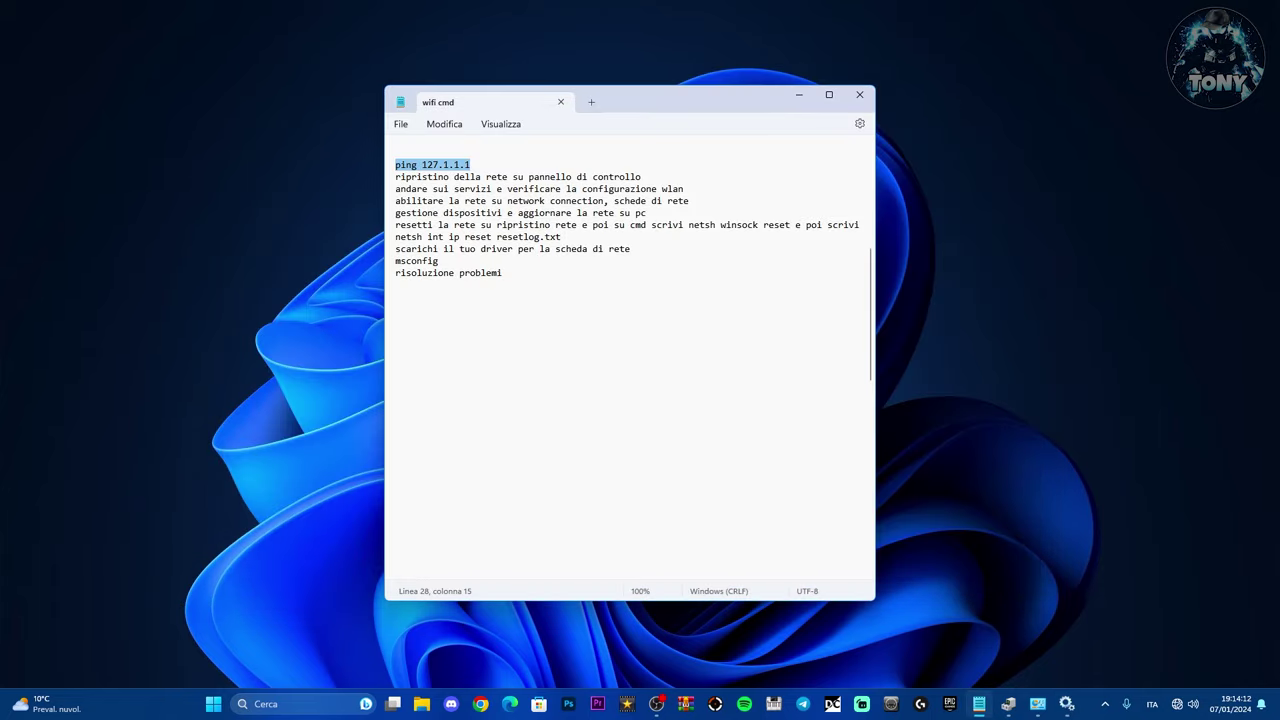
left_click(432, 201)
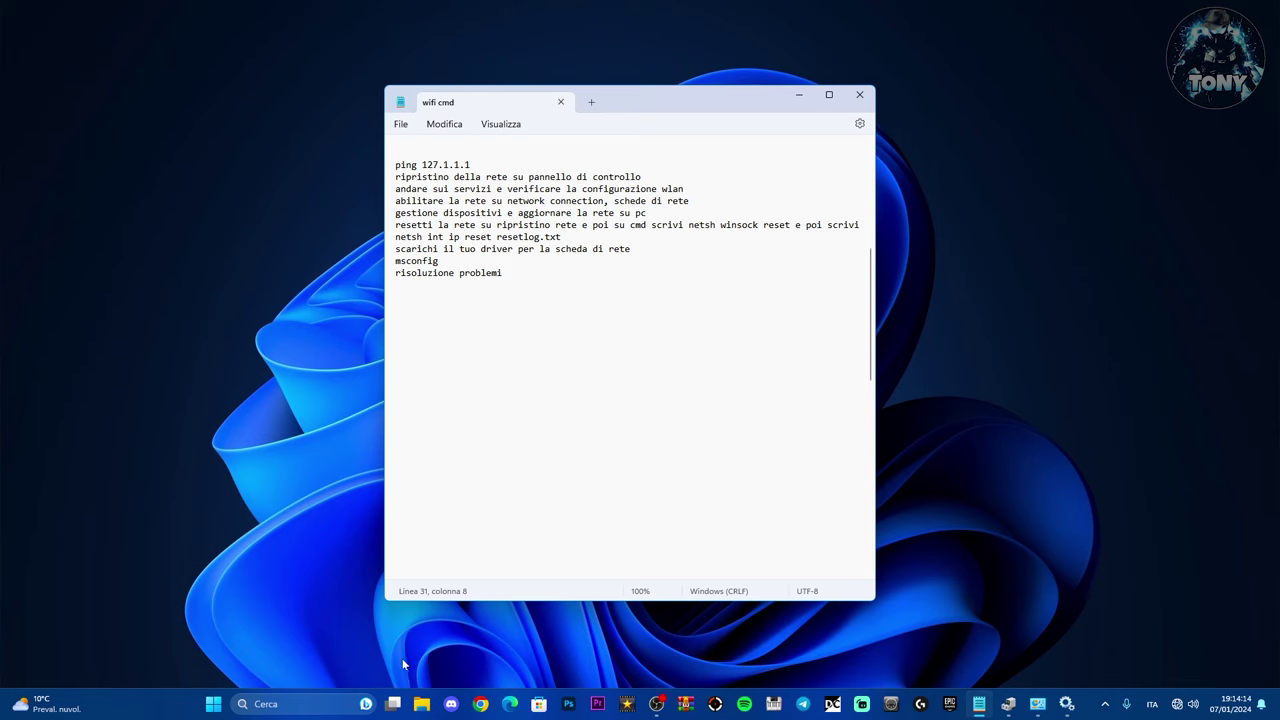
left_click(798, 95)
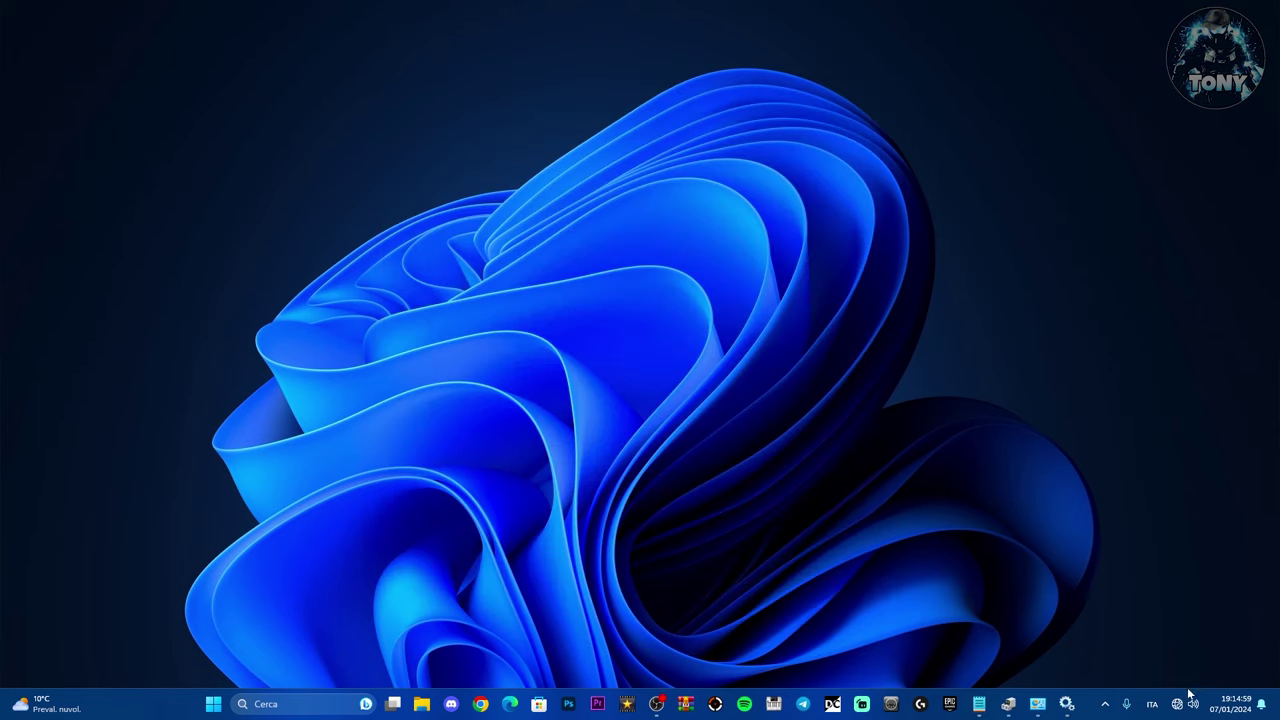
Open the advanced network settings (Impostazioni di rete avanzate) listing the network adapters and restore the Settings window from full screen.
right_click(1190, 695)
left_click(1171, 670)
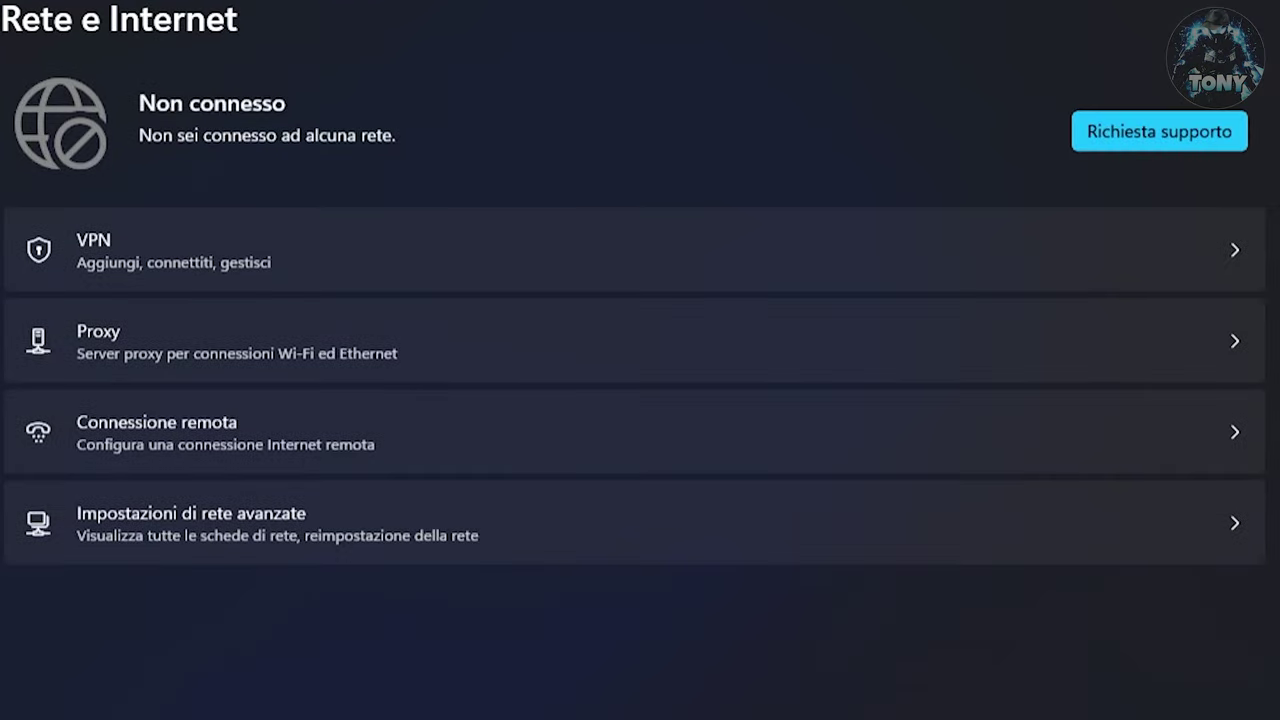
left_click(418, 528)
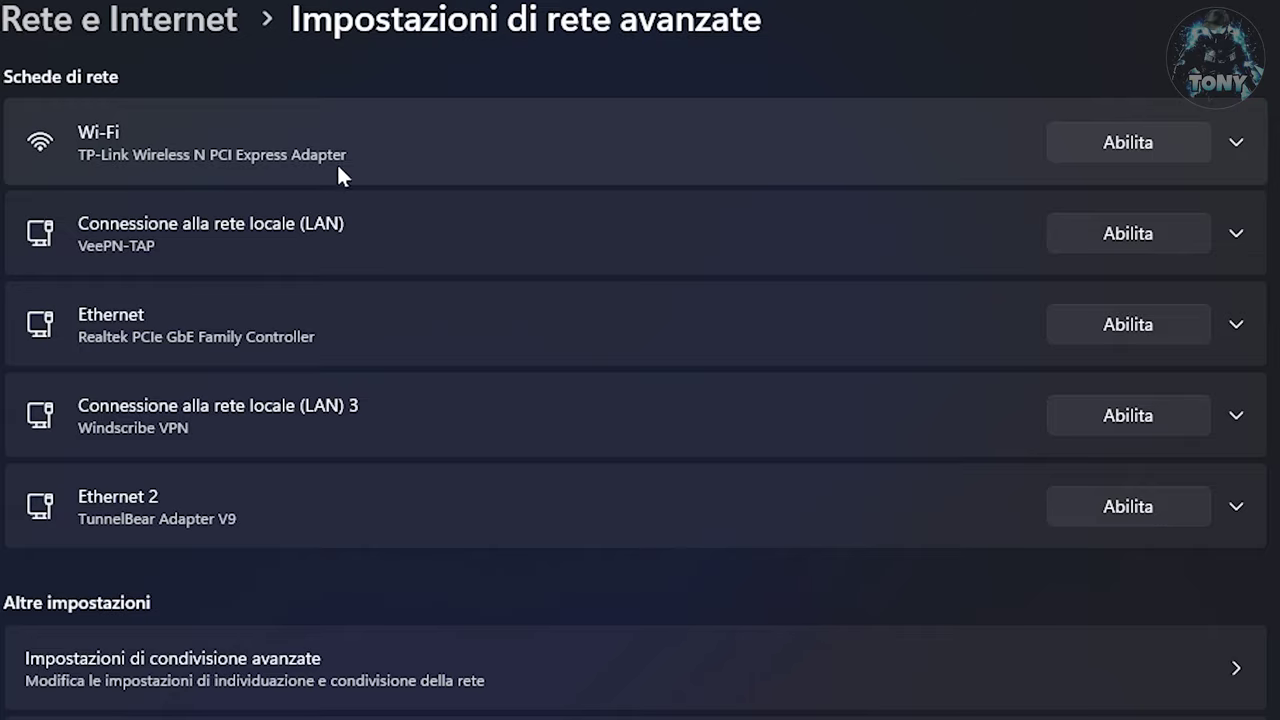
double_click(471, 40)
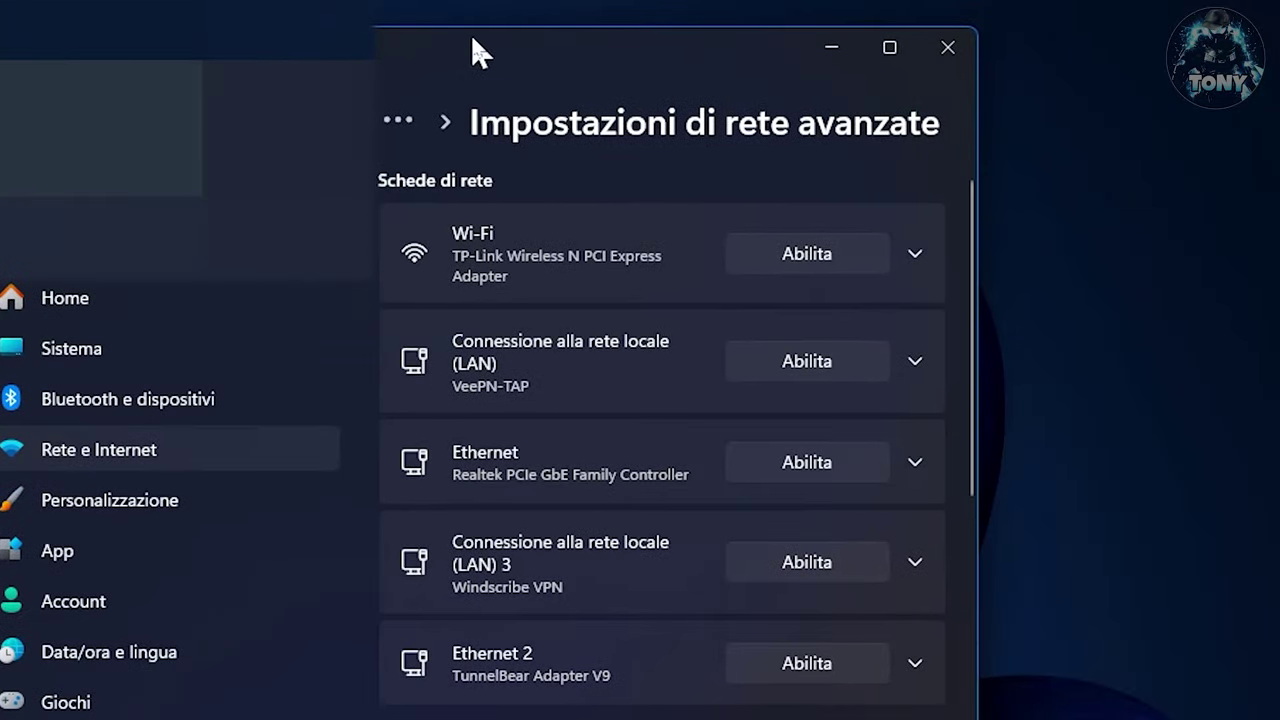
Enable the Realtek PCIe GbE Family Controller under Schede di rete in Gestione dispositivi.
left_click(898, 46)
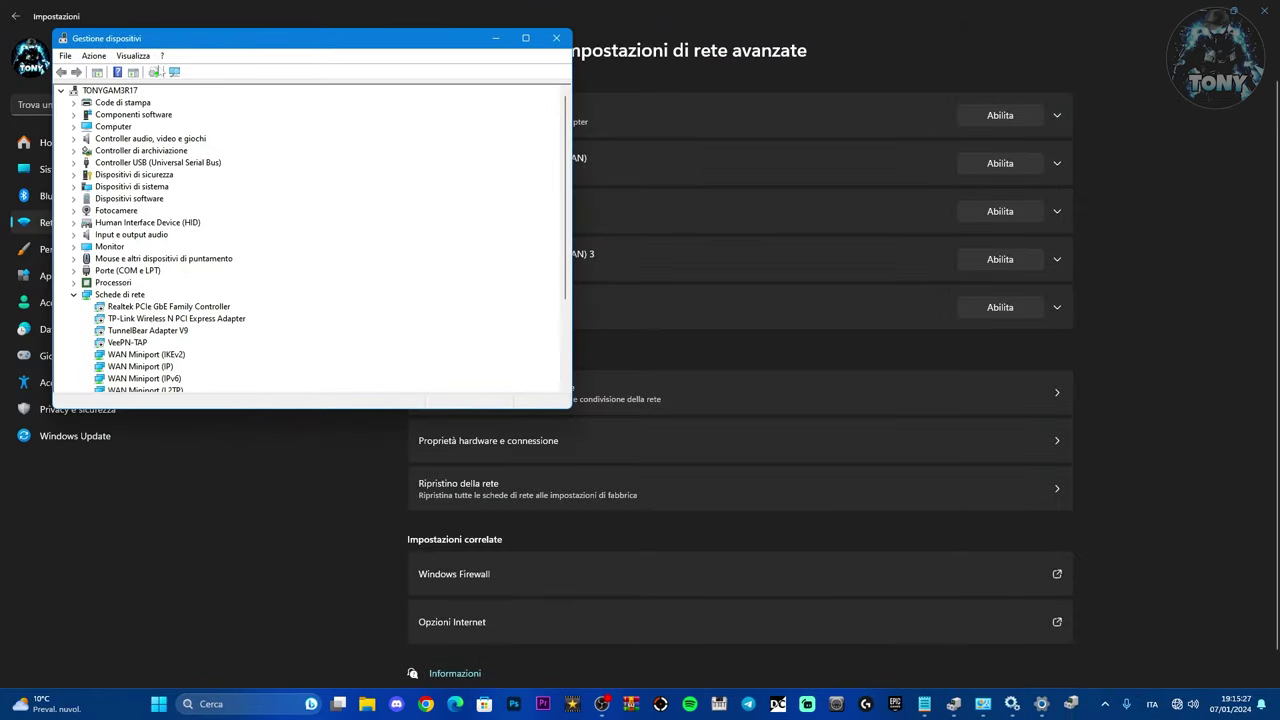
scroll(265, 270, "down", 3)
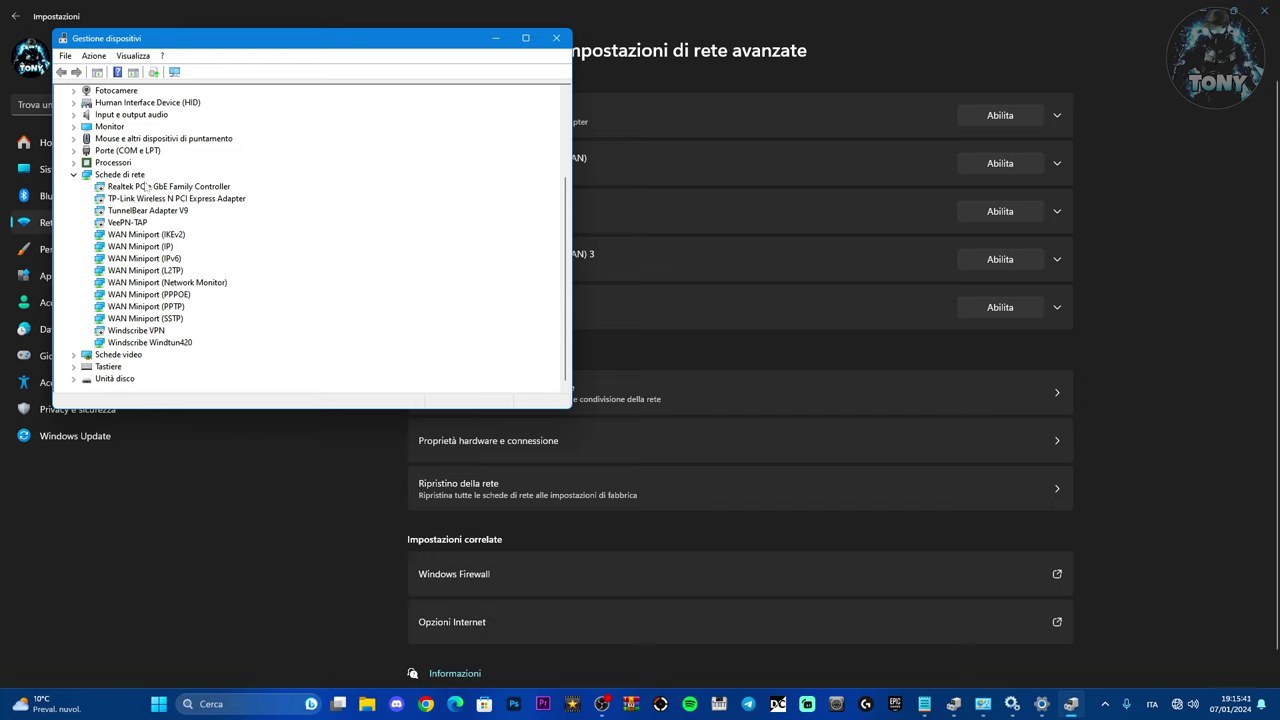
left_click(140, 187)
right_click(137, 190)
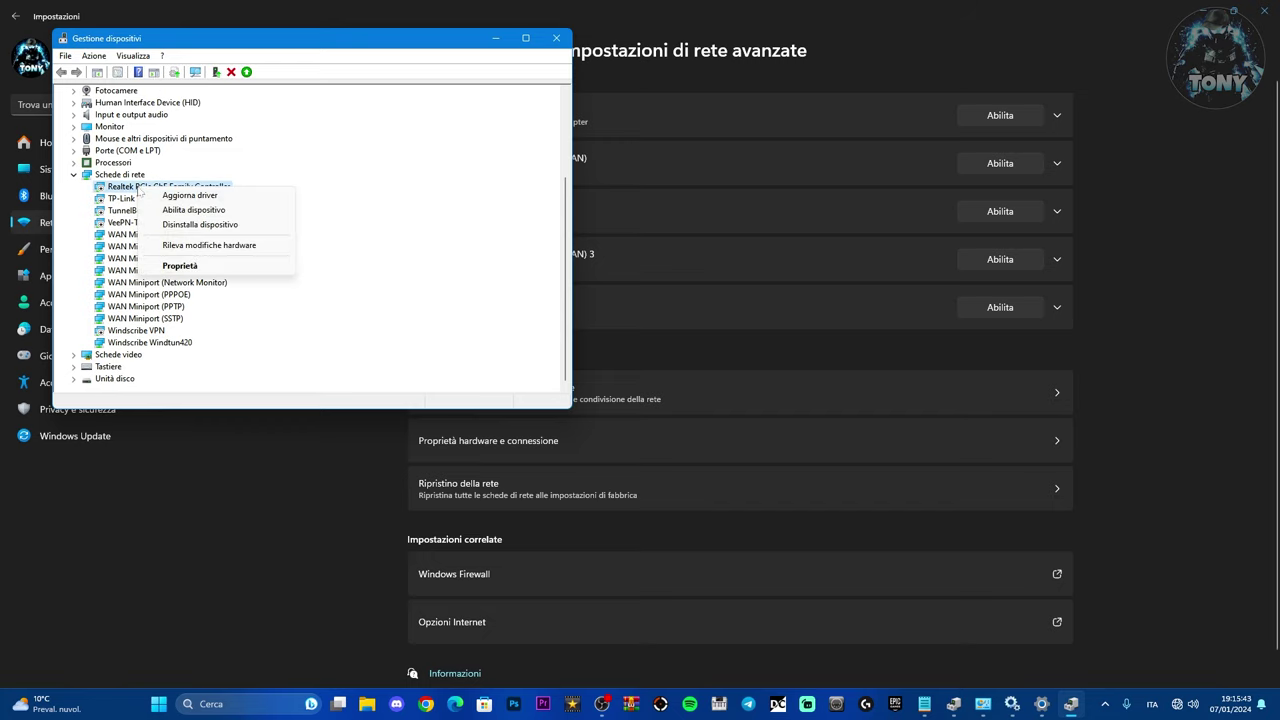
left_click(177, 210)
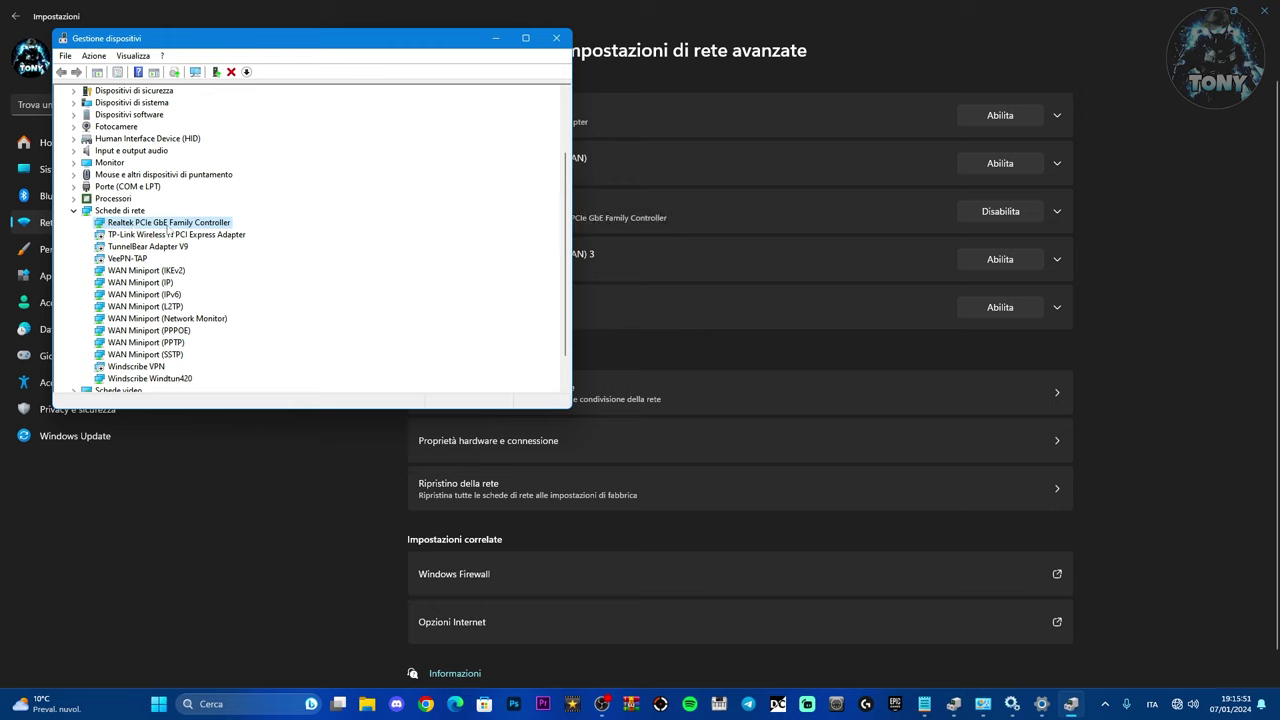
Enable the TP-Link Wireless N PCI Express Adapter in the list of network adapters.
left_click(150, 238)
right_click(150, 237)
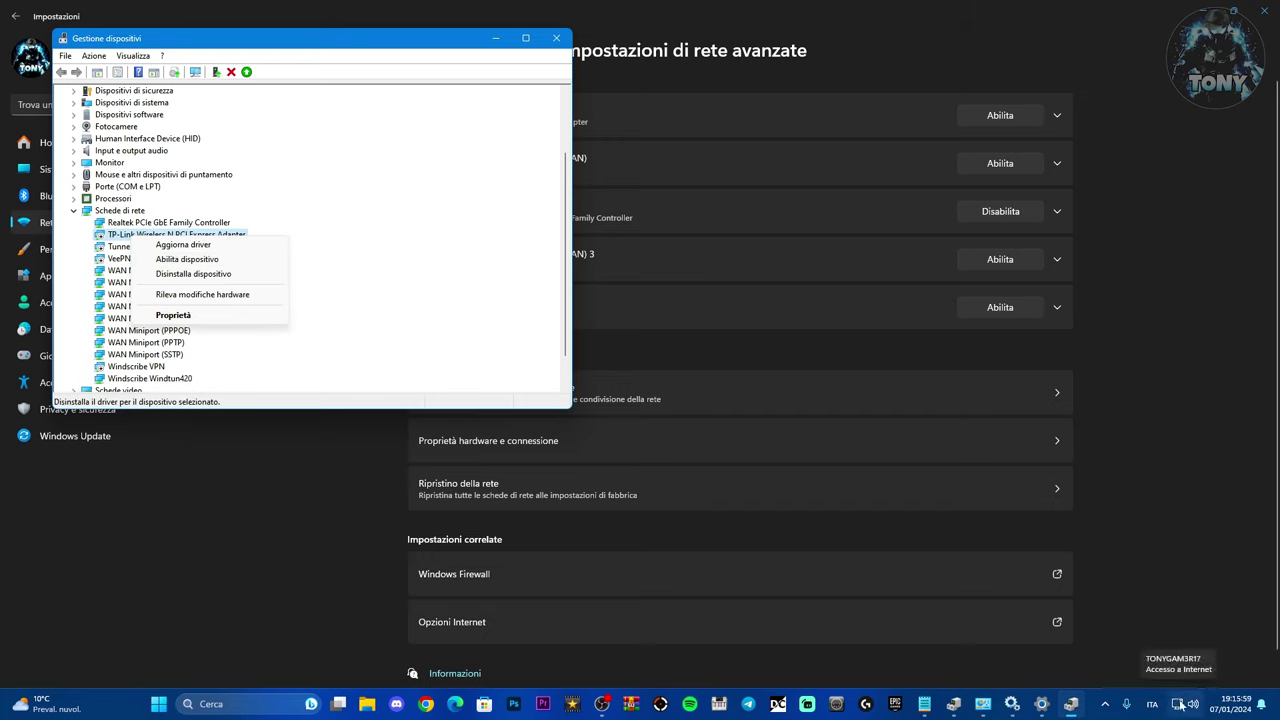
left_click(140, 237)
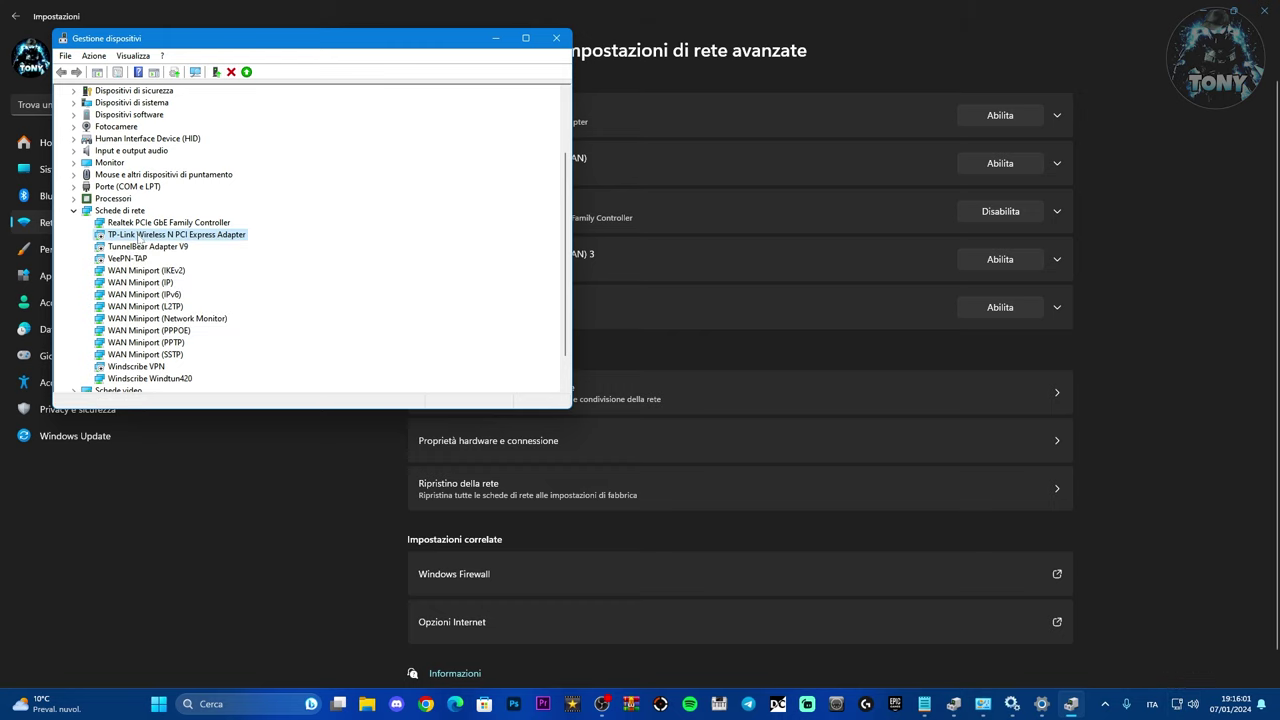
right_click(140, 237)
left_click(182, 258)
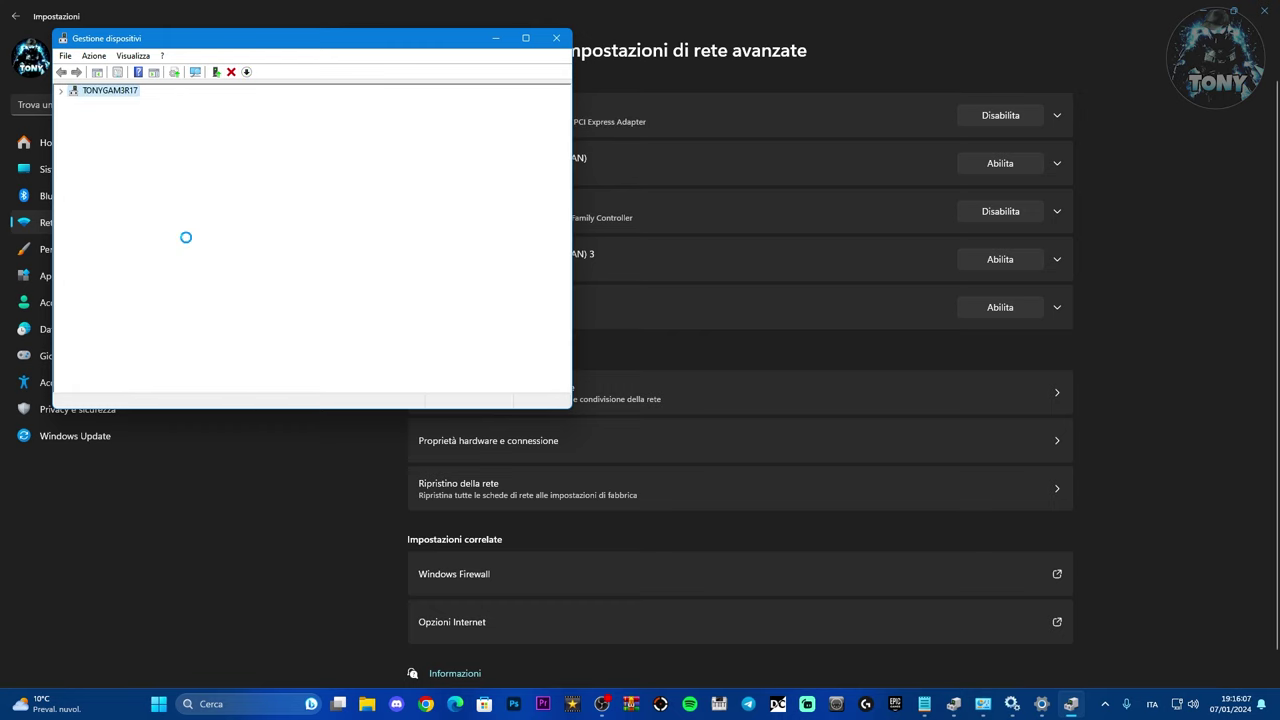
Minimize the Settings window and bring up the wifi cmd notes.
left_click(1218, 6)
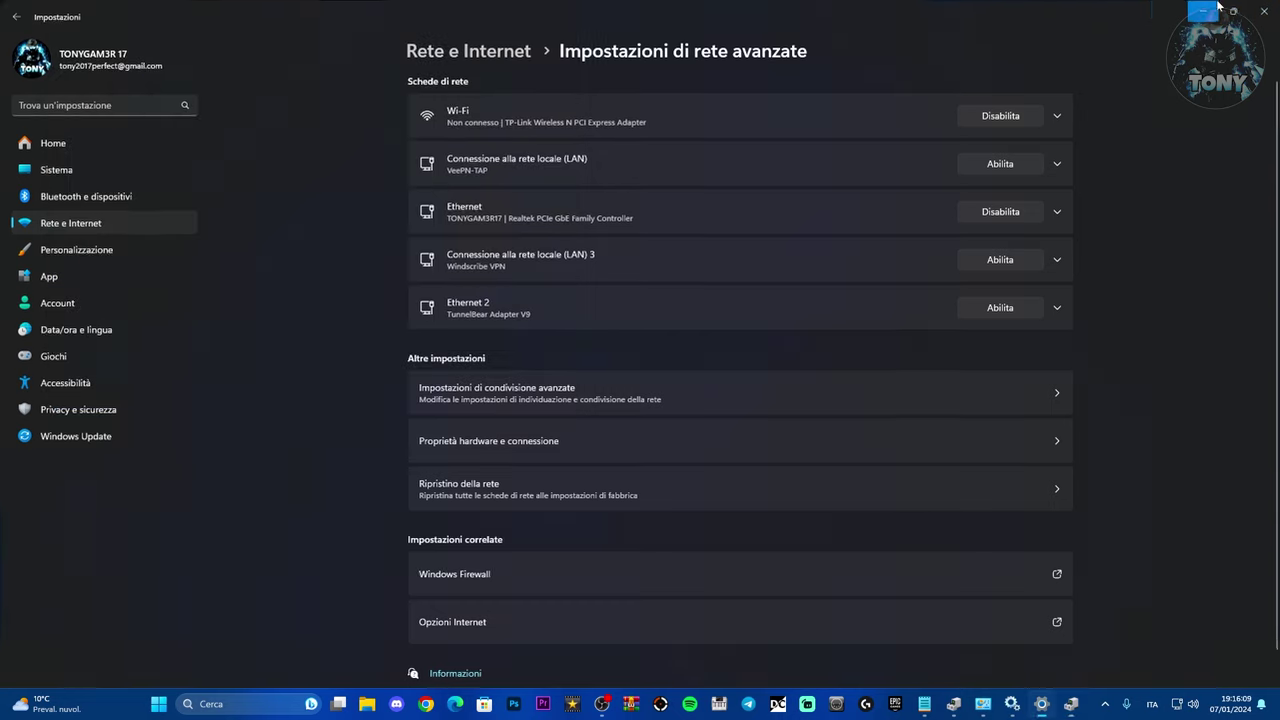
left_click(1218, 6)
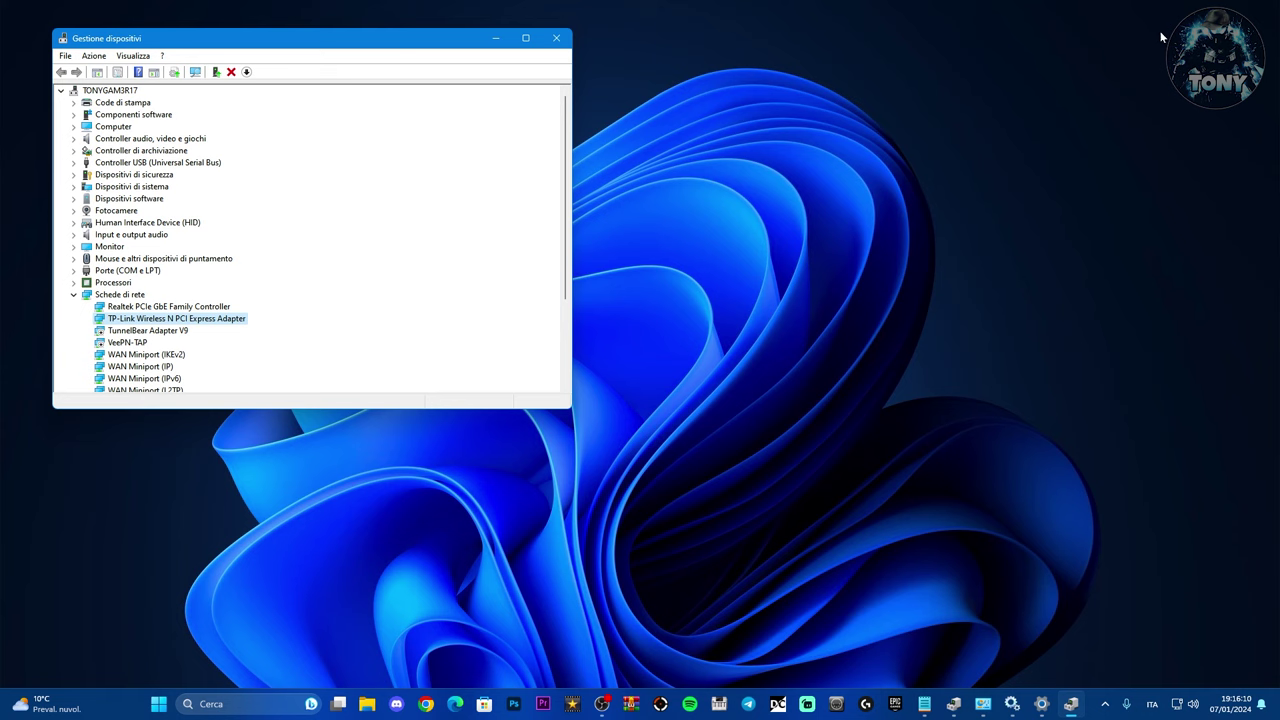
left_click(930, 705)
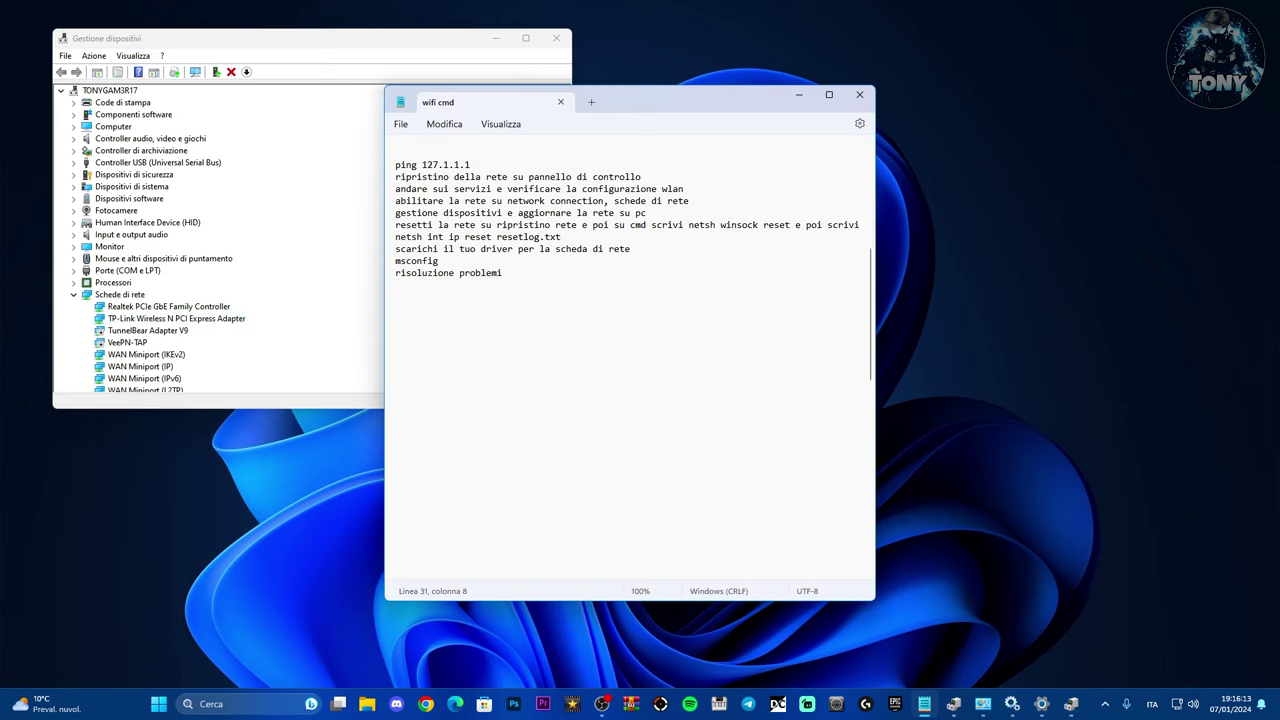
Highlight the note line "gestione dispositivi e aggiornare la rete su pc" and minimize the notes.
key("shift+Right")
key("shift+Right")
key("shift+Right")
key("shift+Right")
key("shift+Right")
key("shift+Right")
key("shift+Right")
key("shift+Right")
key("shift+Right")
key("shift+Right")
key("shift+Right")
key("shift+Right")
key("shift+Right")
key("shift+Right")
key("shift+Right")
key("shift+Right")
key("shift+Right")
key("shift+Right")
key("shift+Right")
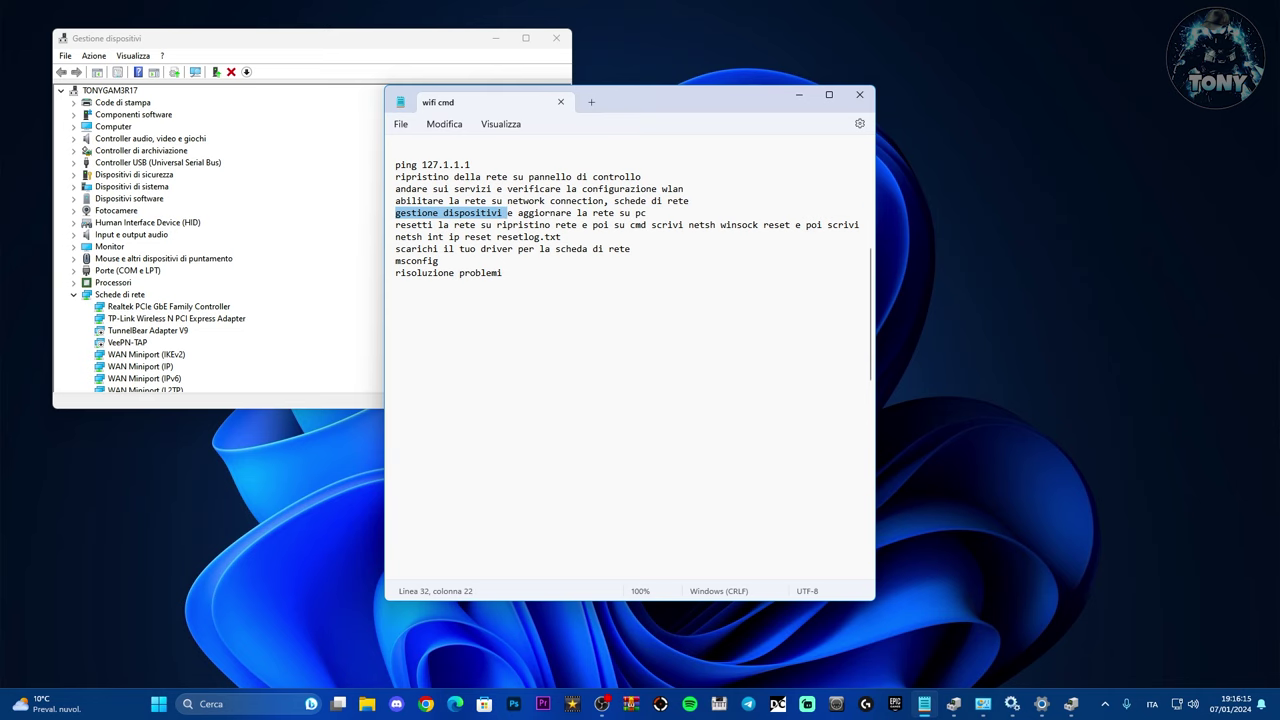
key("shift+Right")
key("shift+Right")
key("shift+Right")
key("shift+Right")
key("shift+Right")
key("shift+Right")
key("shift+Right")
key("shift+Right")
key("shift+Right")
key("shift+Right")
key("shift+Right")
key("shift+Right")
key("shift+Right")
key("shift+Right")
key("shift+Right")
key("shift+Right")
key("shift+Right")
key("shift+Right")
key("shift+Right")
key("shift+Right")
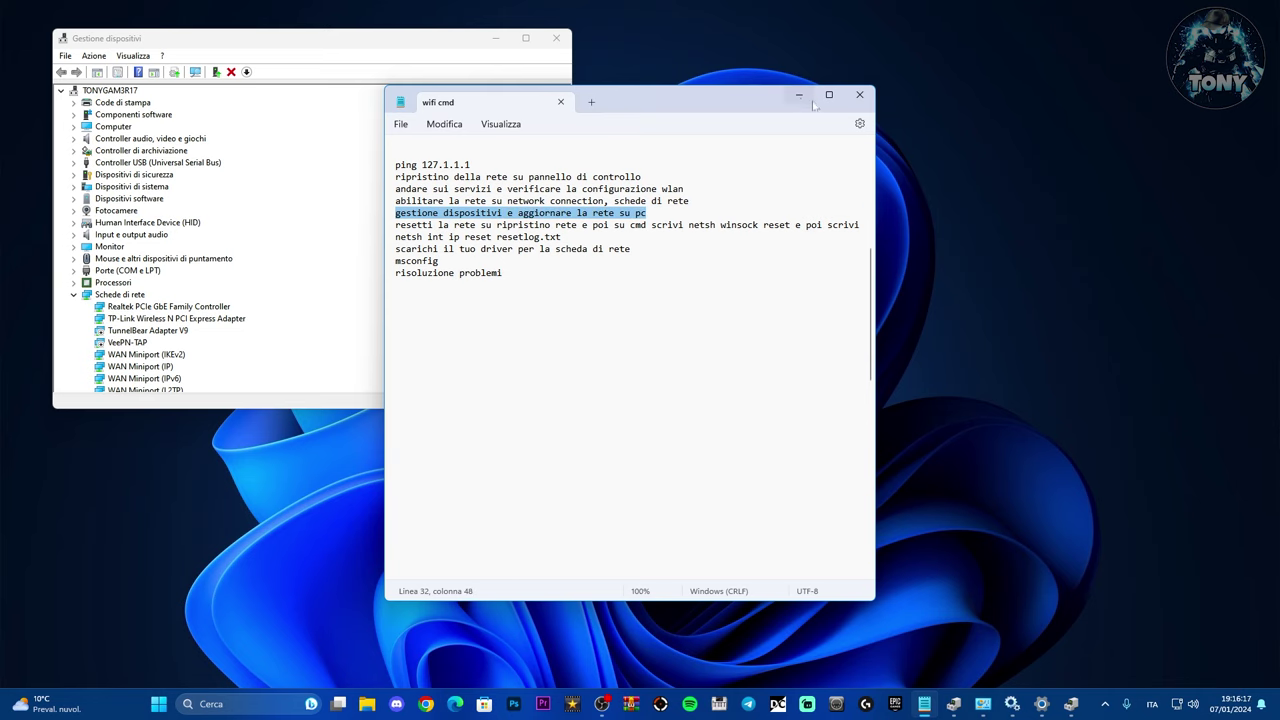
left_click(826, 96)
left_click(1197, 6)
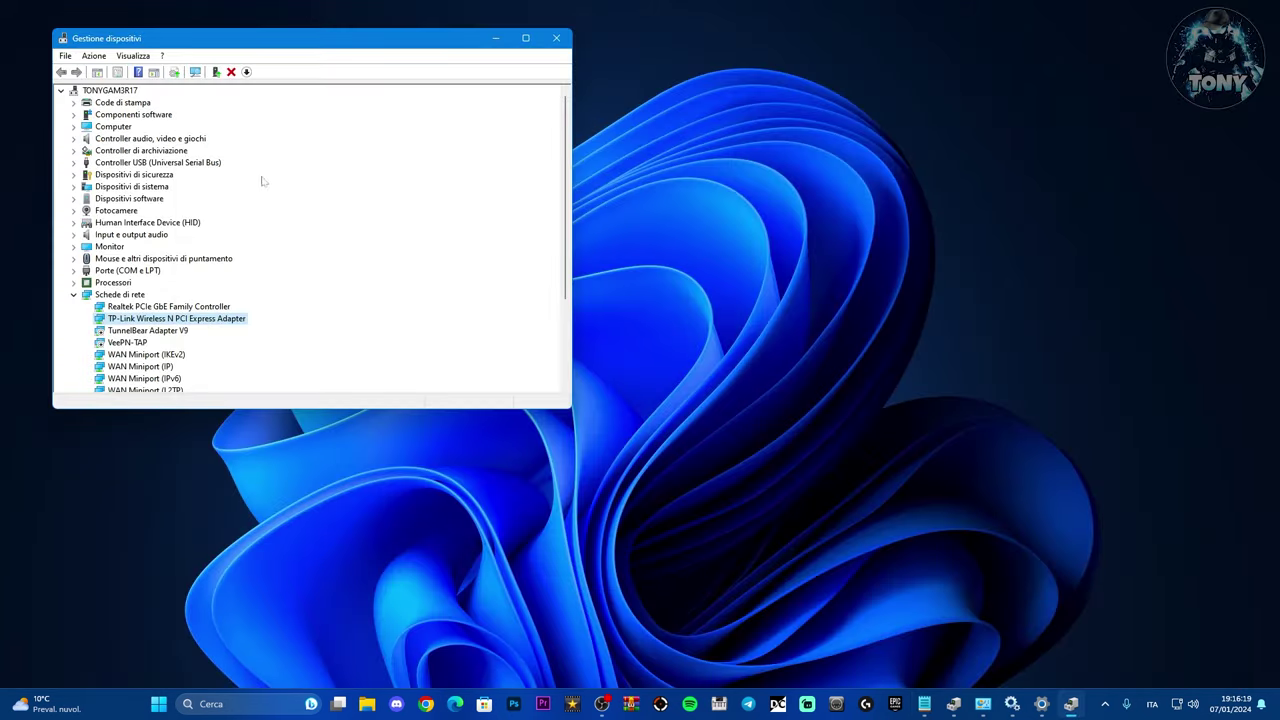
Start a driver update for the TP-Link Wireless N PCI Express Adapter and show the drivers available on the computer.
right_click(133, 323)
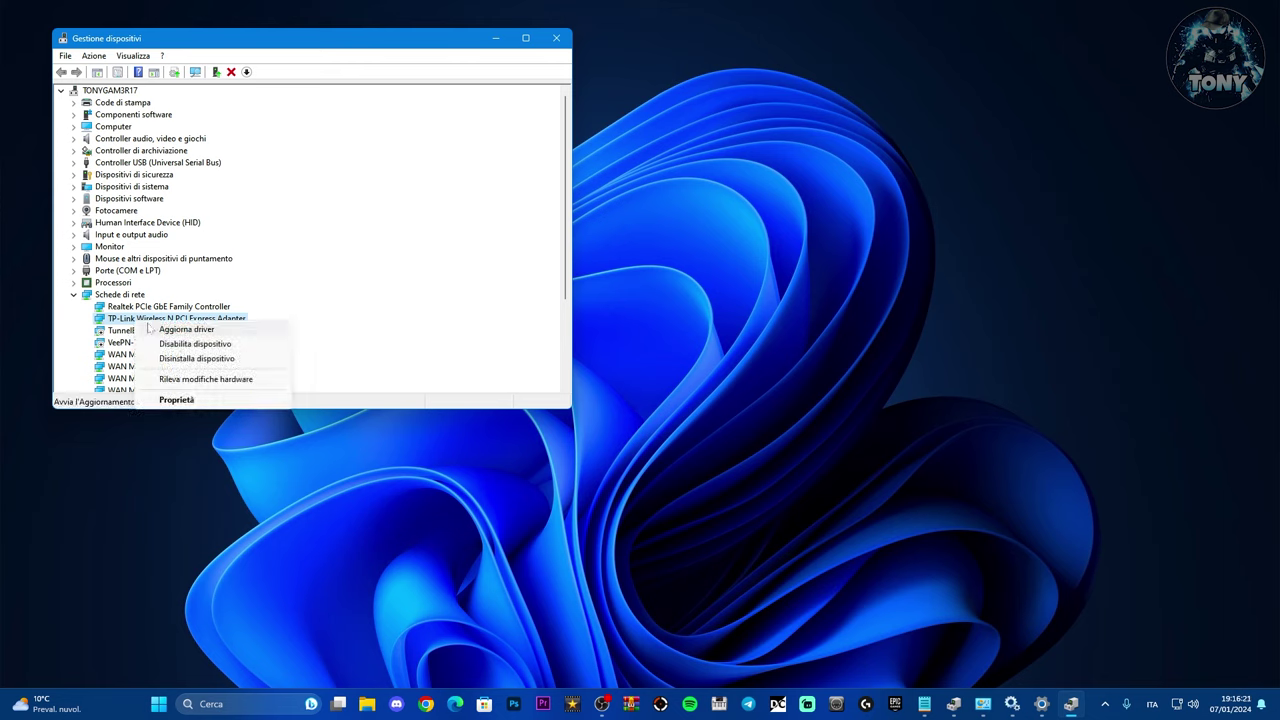
left_click(172, 333)
left_click(199, 268)
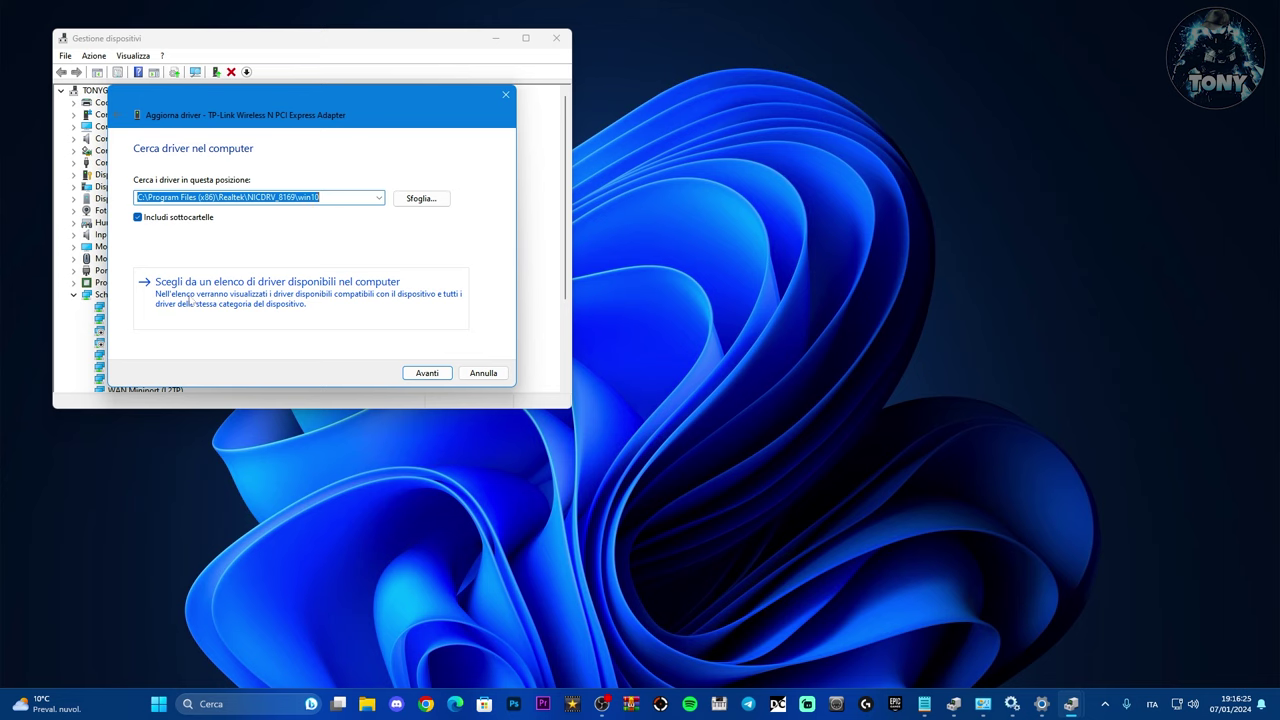
left_click(245, 304)
Look through the compatible Microsoft, Realtek Semiconductor Corp. and TP-Link Technologies driver models for the wireless adapter.
left_click(198, 259)
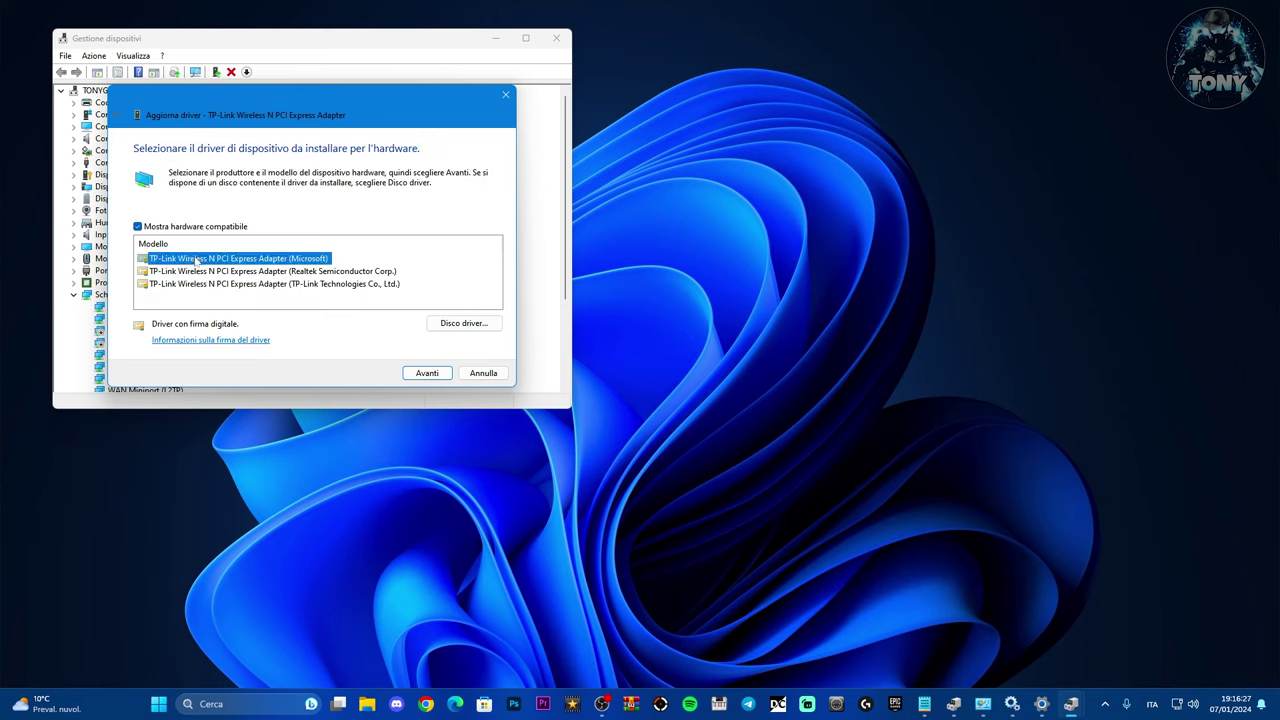
key("Down")
key("Up")
key("Down")
key("Down")
key("Up")
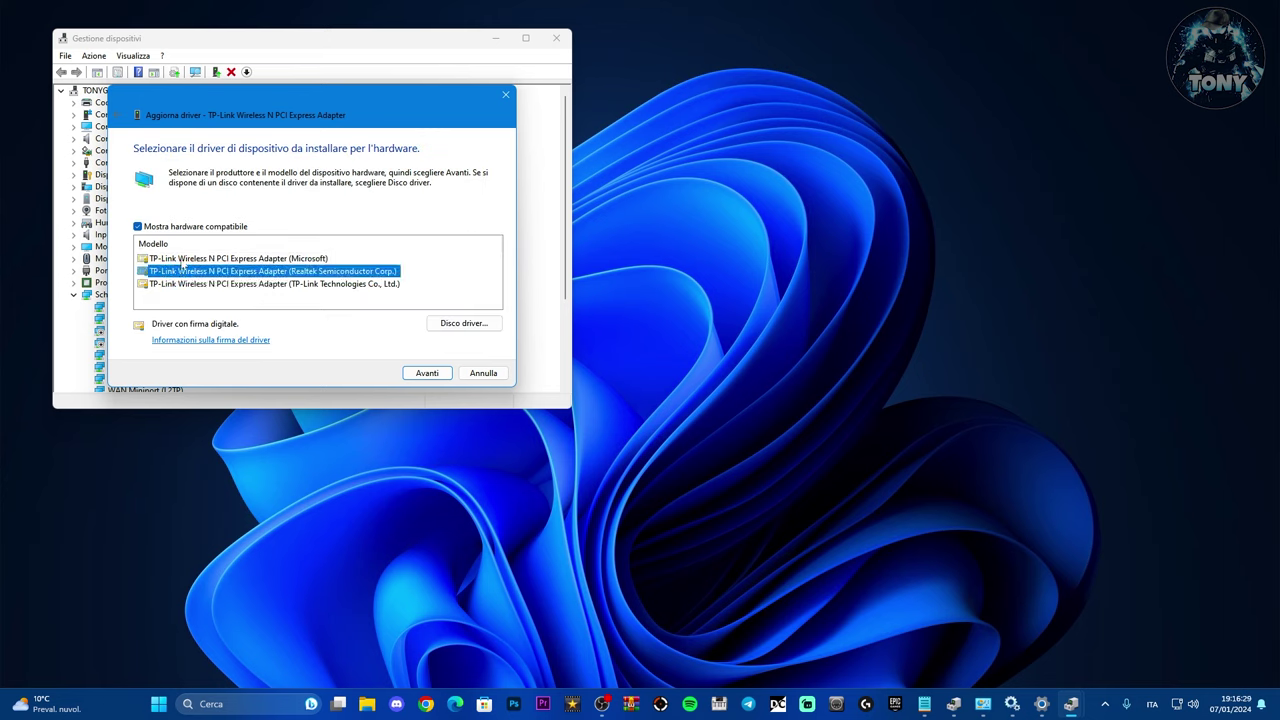
key("Down")
key("Up")
key("Up")
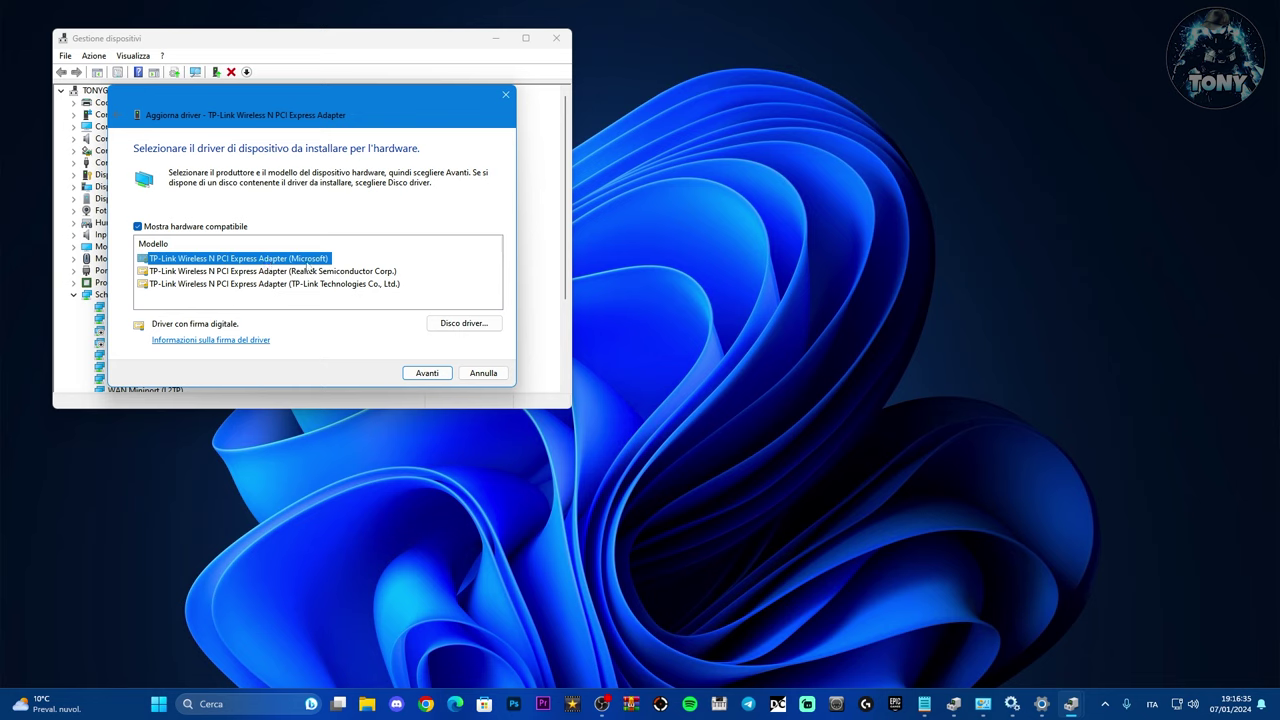
Install the TP-Link Wireless N PCI Express Adapter (TP-Link Technologies Co., Ltd.) driver and close the update wizard.
left_click(256, 285)
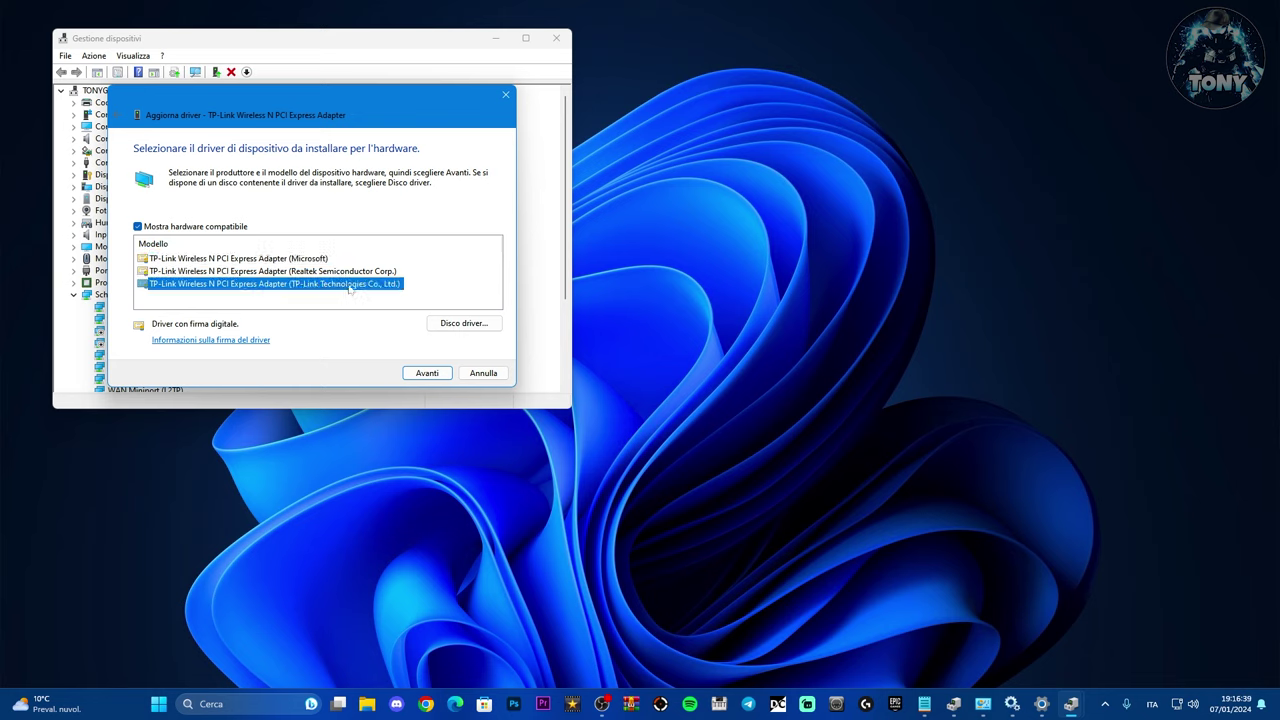
left_click(427, 373)
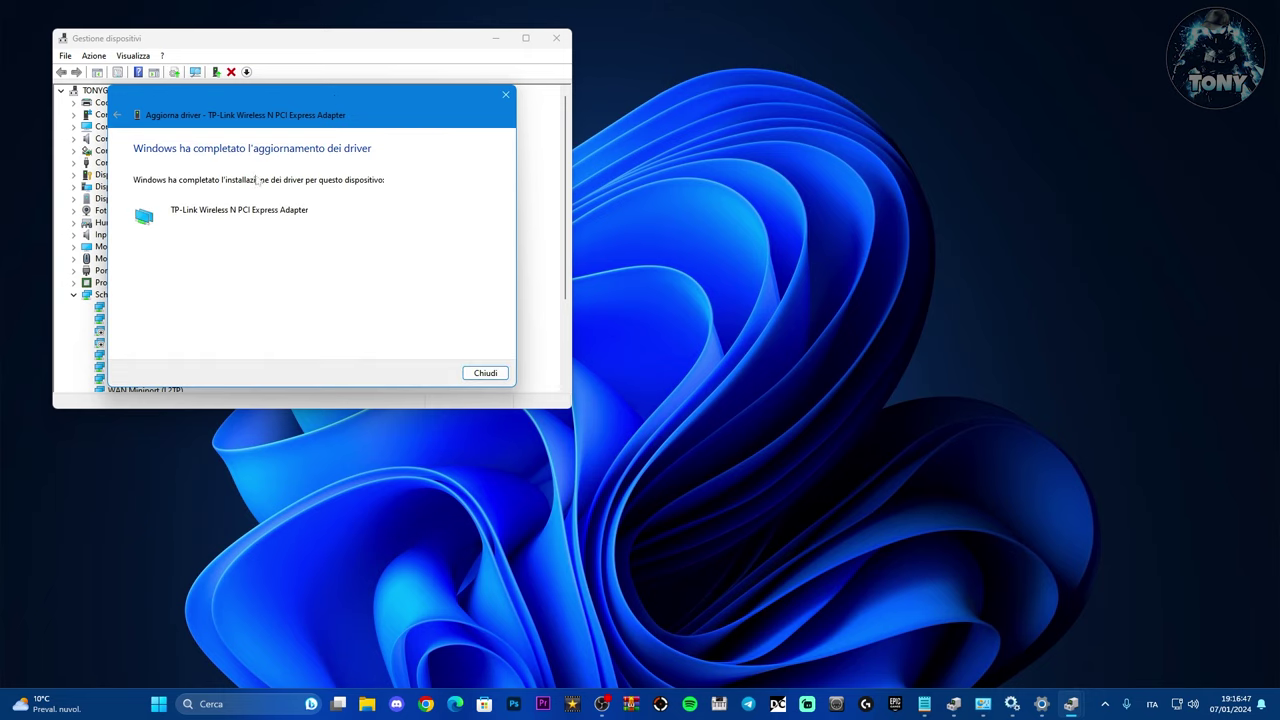
left_click(485, 373)
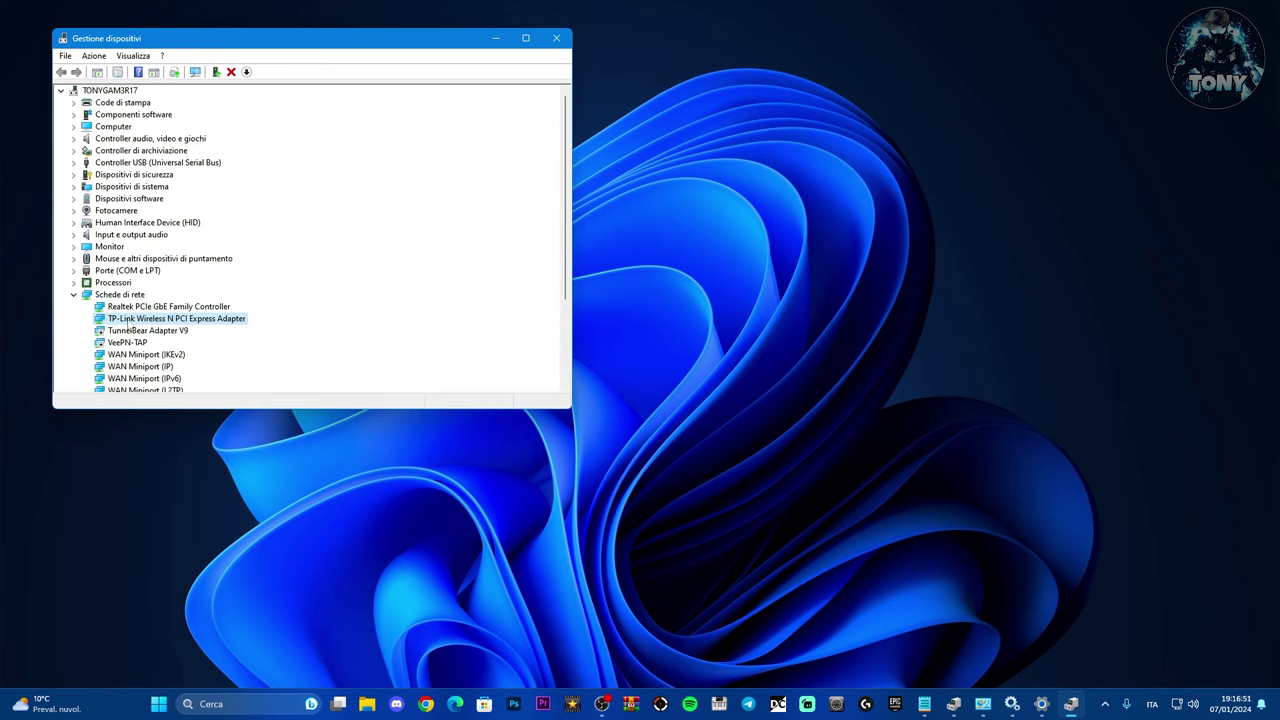
Update the Realtek PCIe GbE Family Controller with the first (Realtek) driver from the computer's compatible driver list, then close the wizard.
right_click(145, 307)
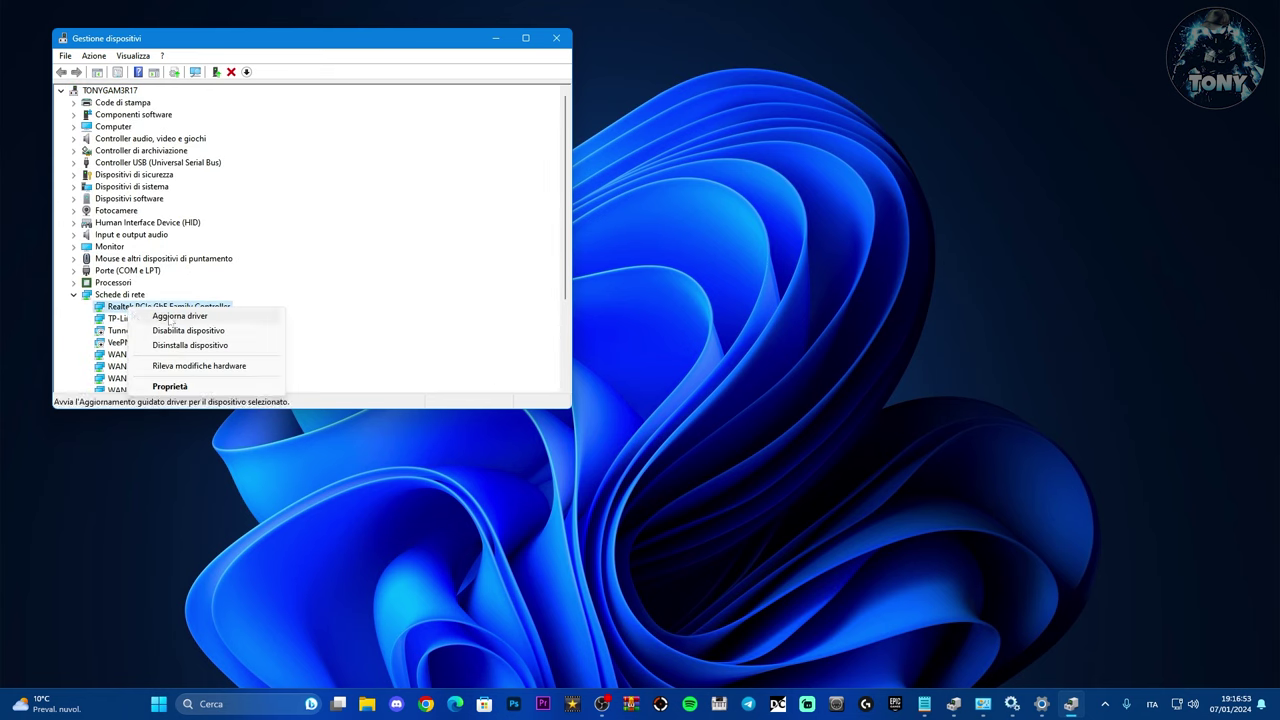
left_click(171, 318)
left_click(190, 267)
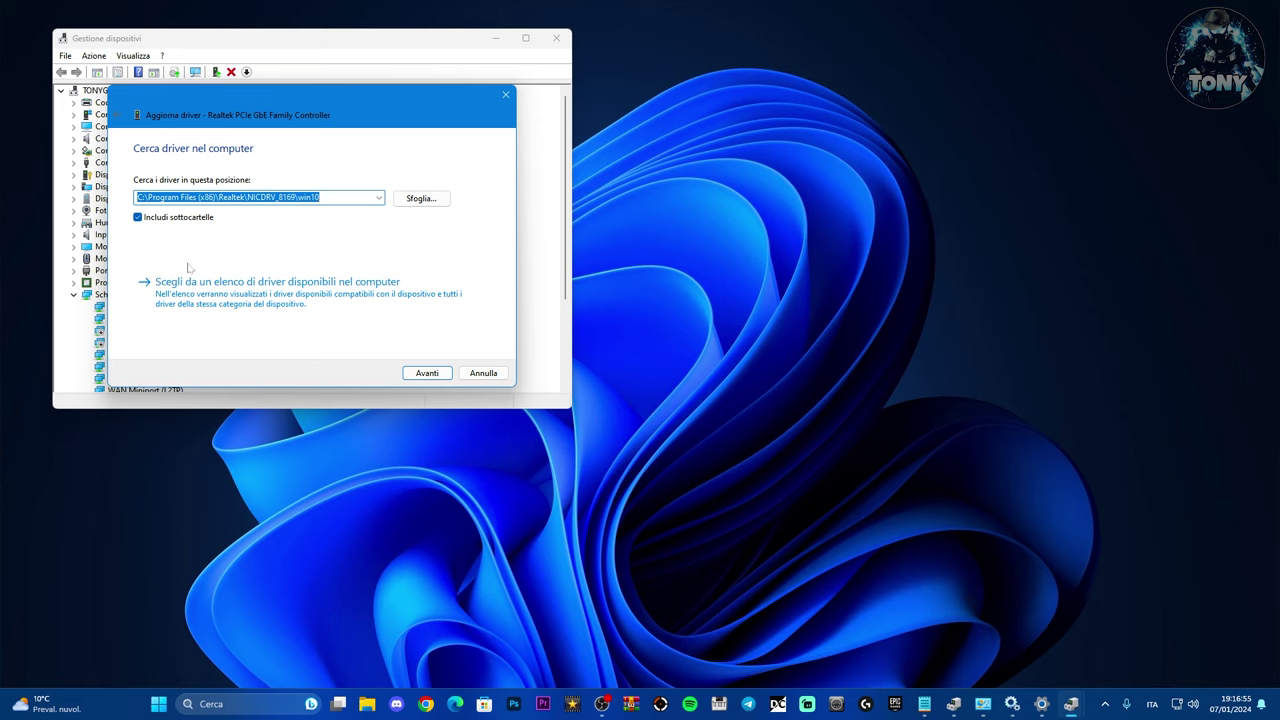
left_click(342, 283)
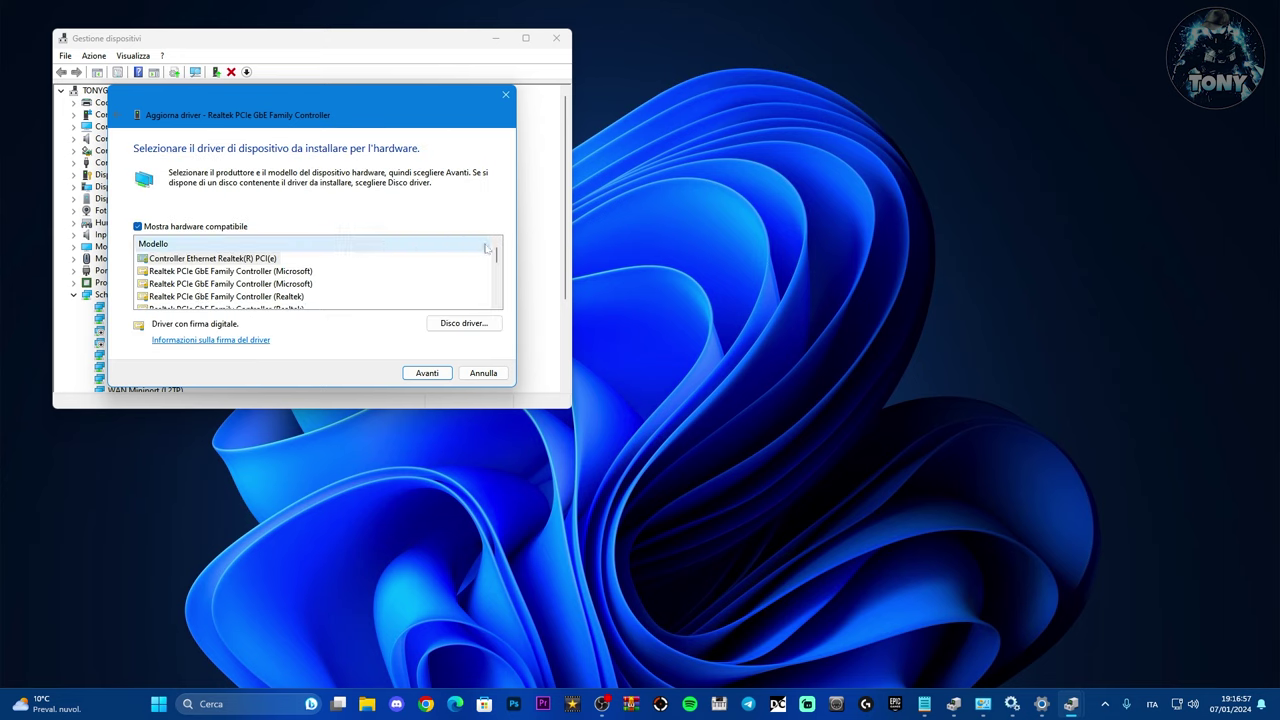
mouse_move(496, 256)
left_mouse_down()
mouse_move(497, 298)
mouse_move(497, 252)
mouse_move(499, 263)
left_mouse_up()
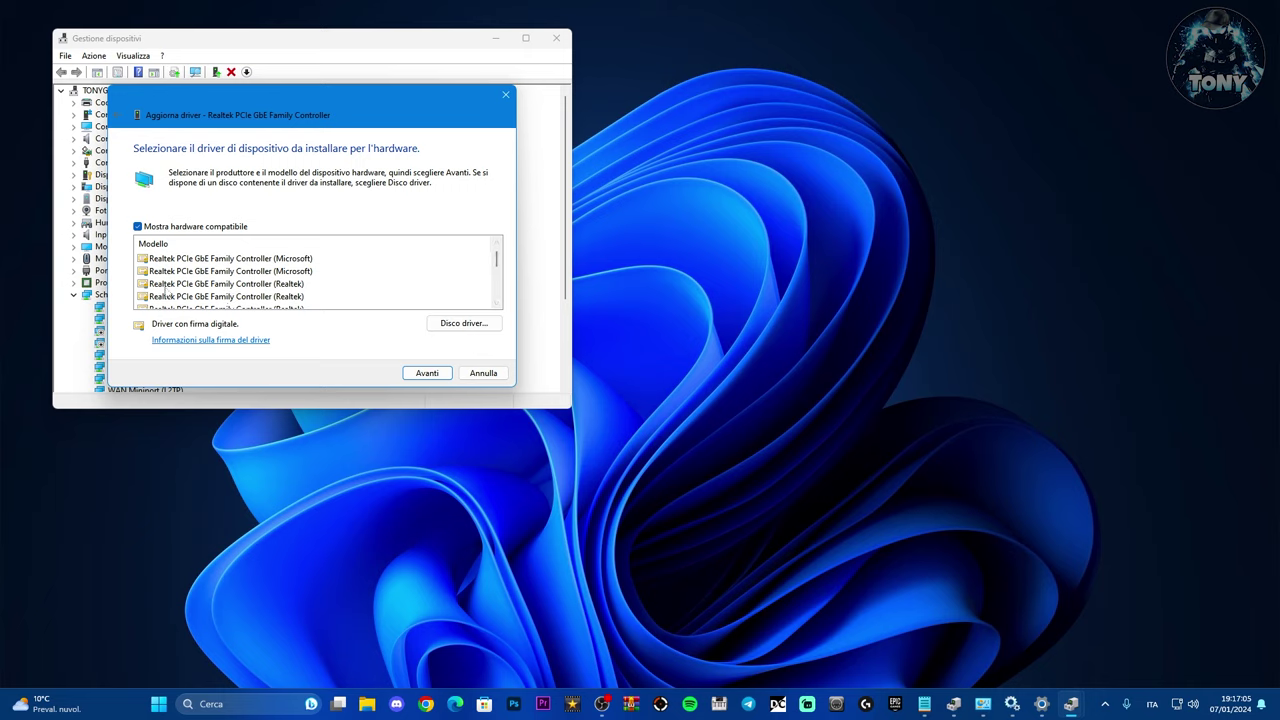
left_click(266, 287)
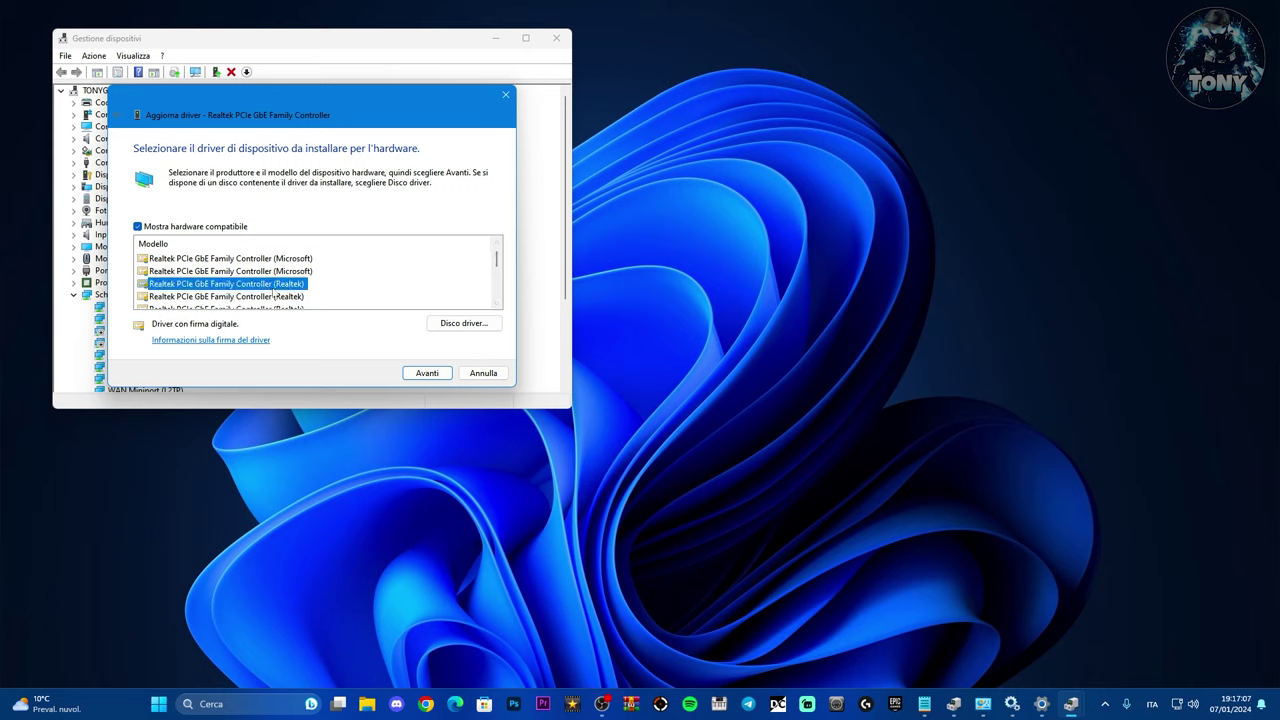
left_click(430, 376)
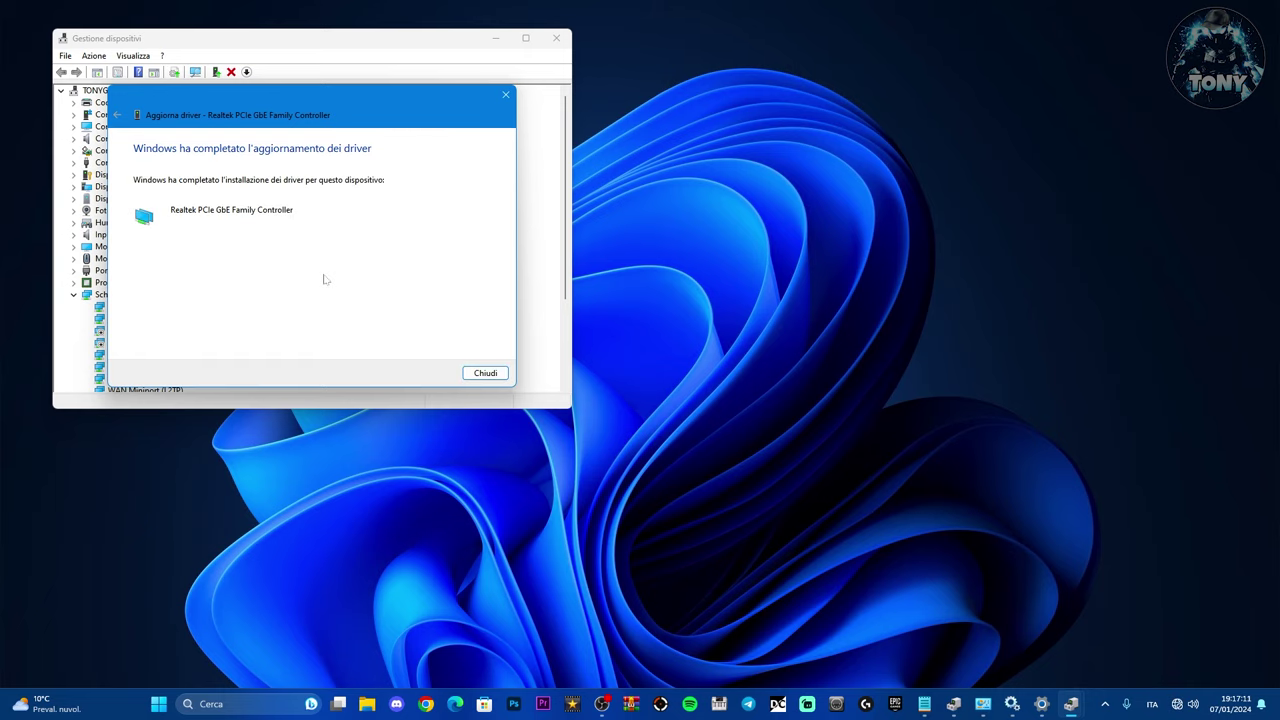
left_click(505, 94)
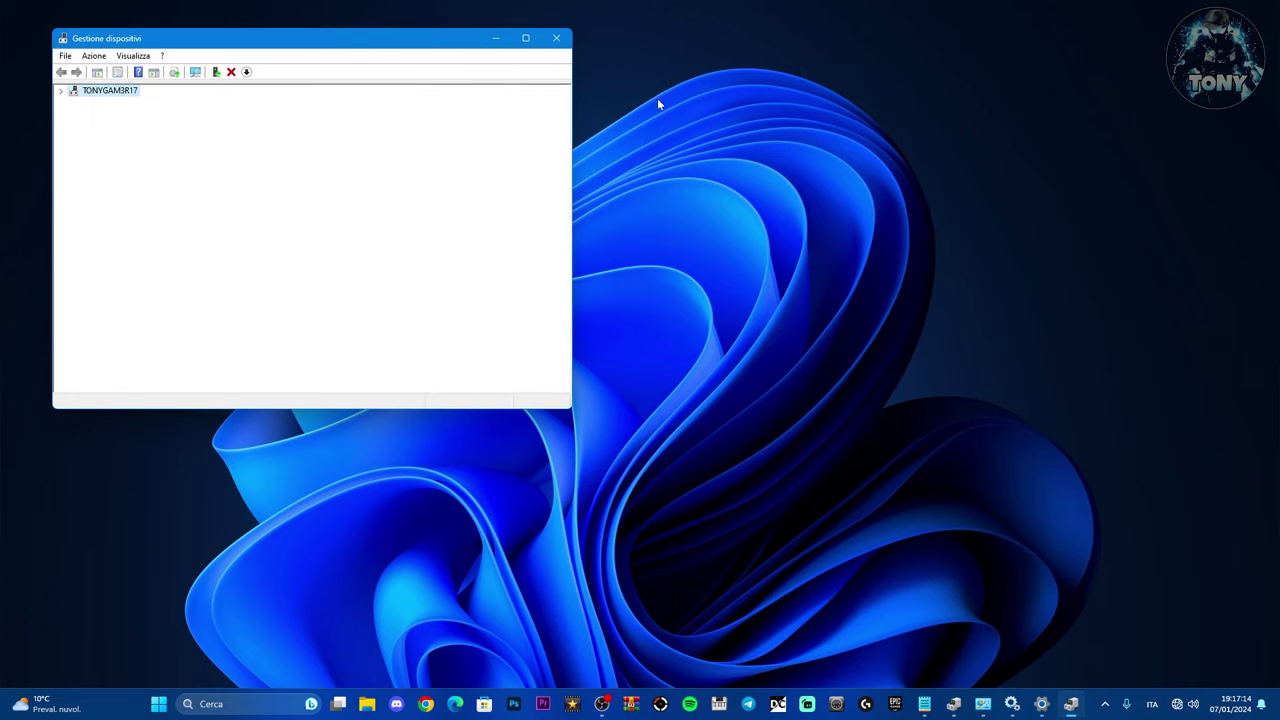
Check the network reset instructions in the wifi cmd notes, then open the Ripristino della rete settings page.
left_click(926, 703)
key("super+Down")
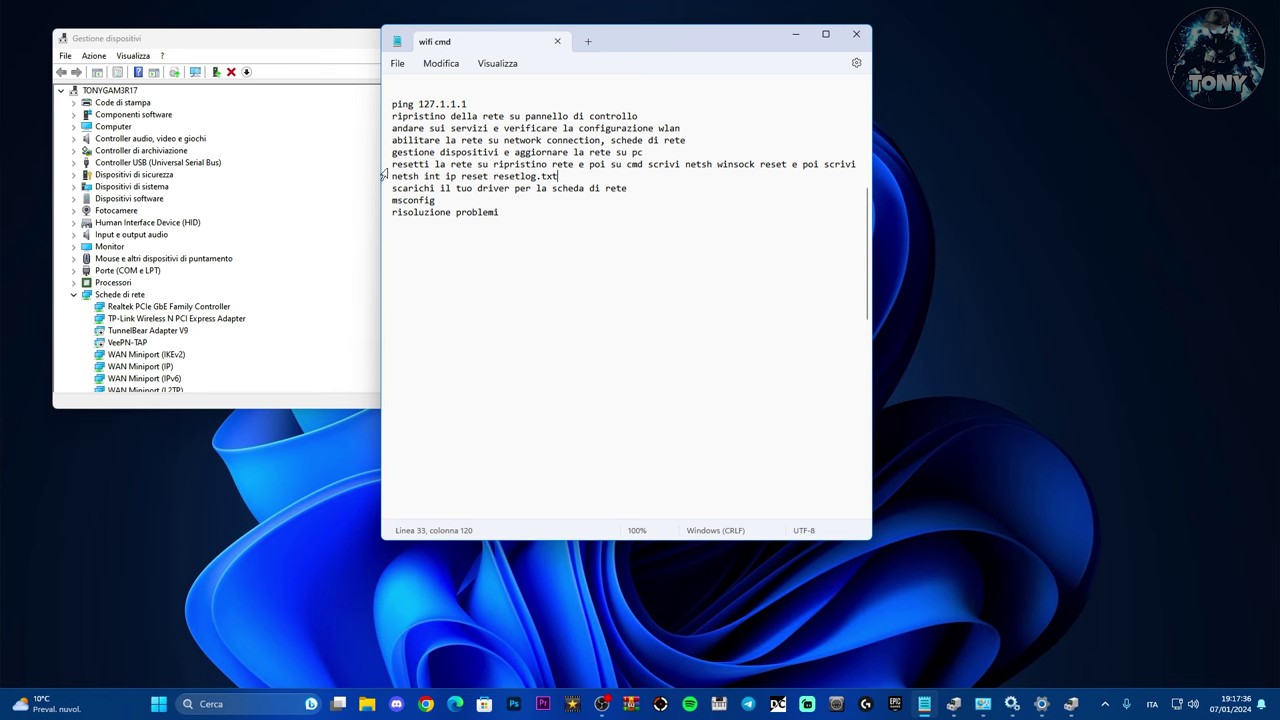
left_click(797, 38)
left_click(300, 703)
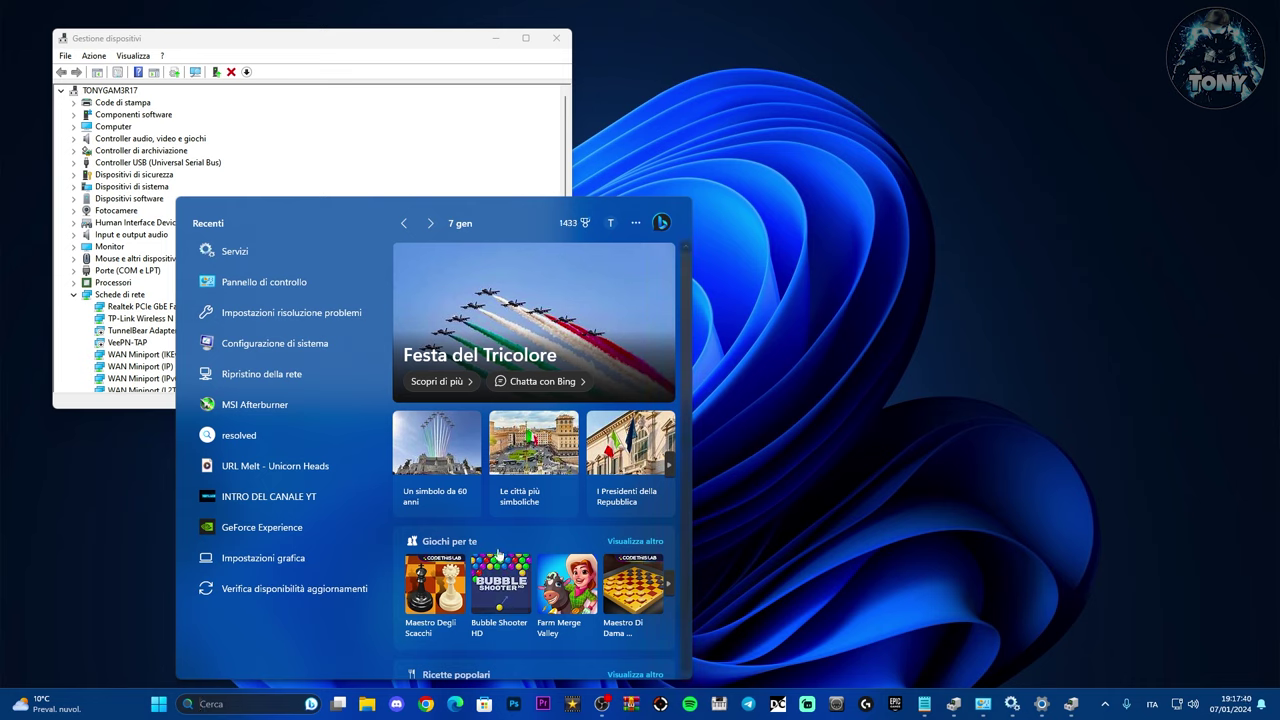
left_click(245, 376)
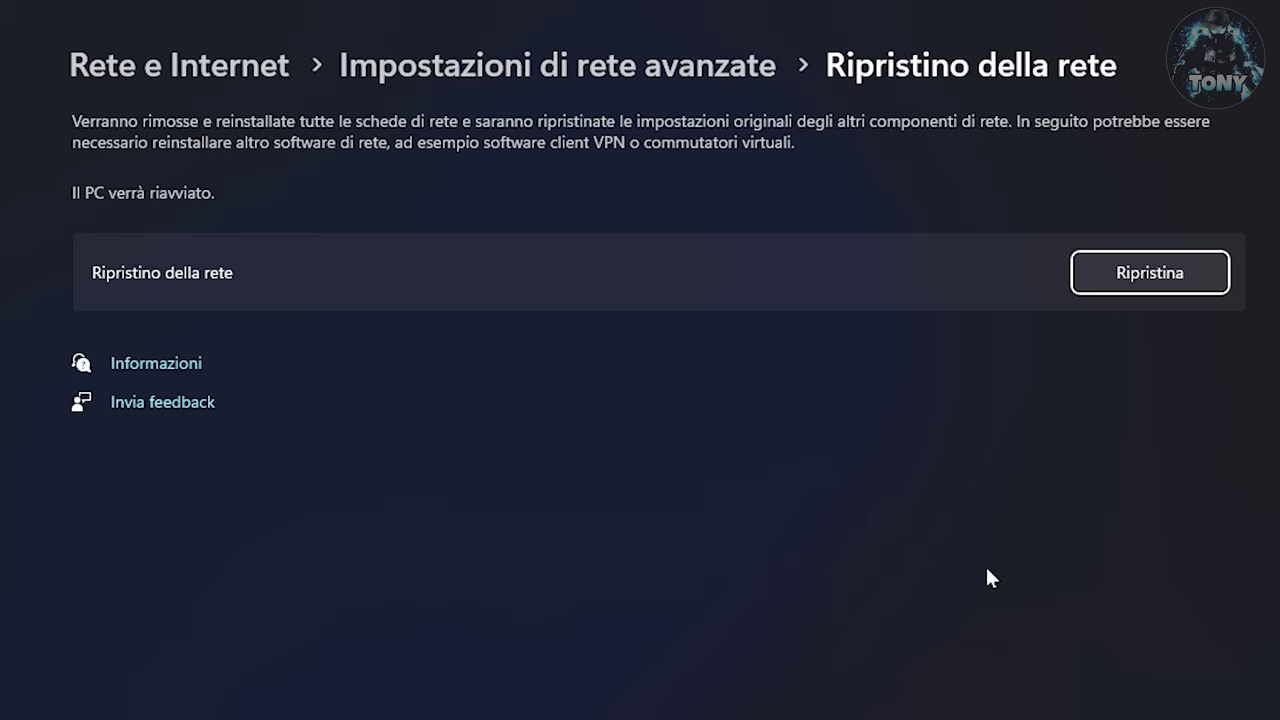
key("super+s")
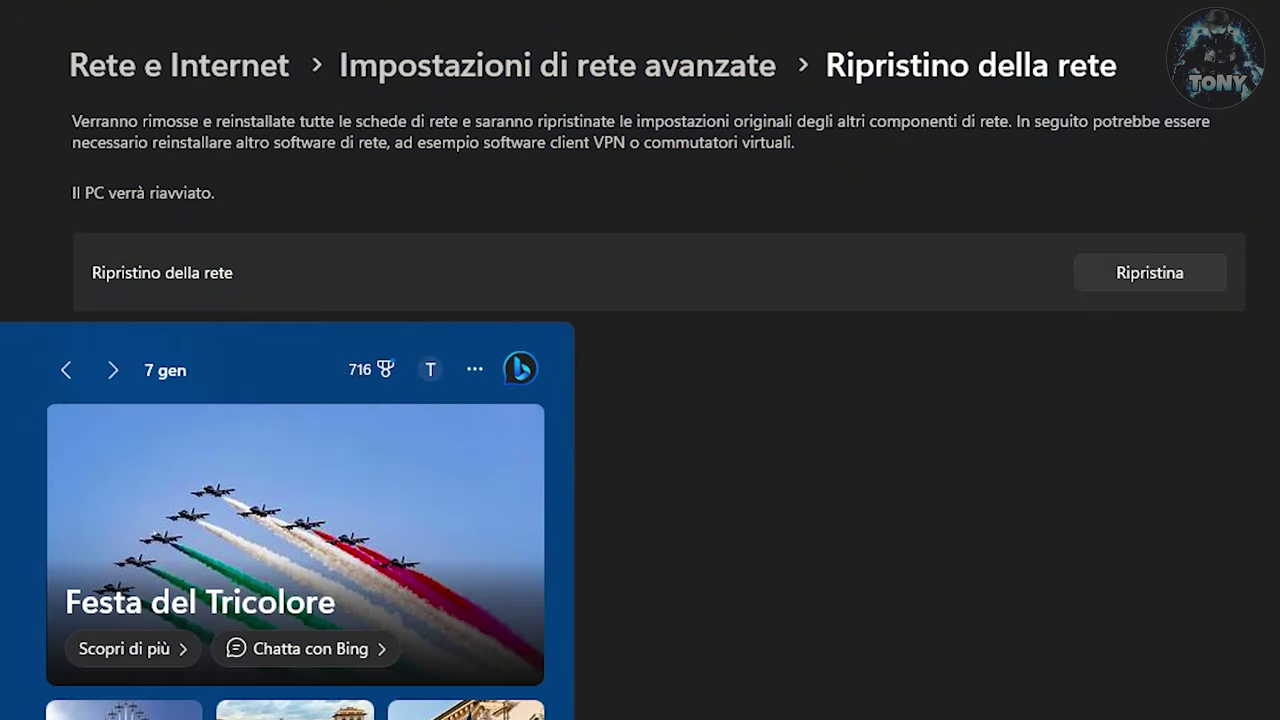
type("strumentocmd")
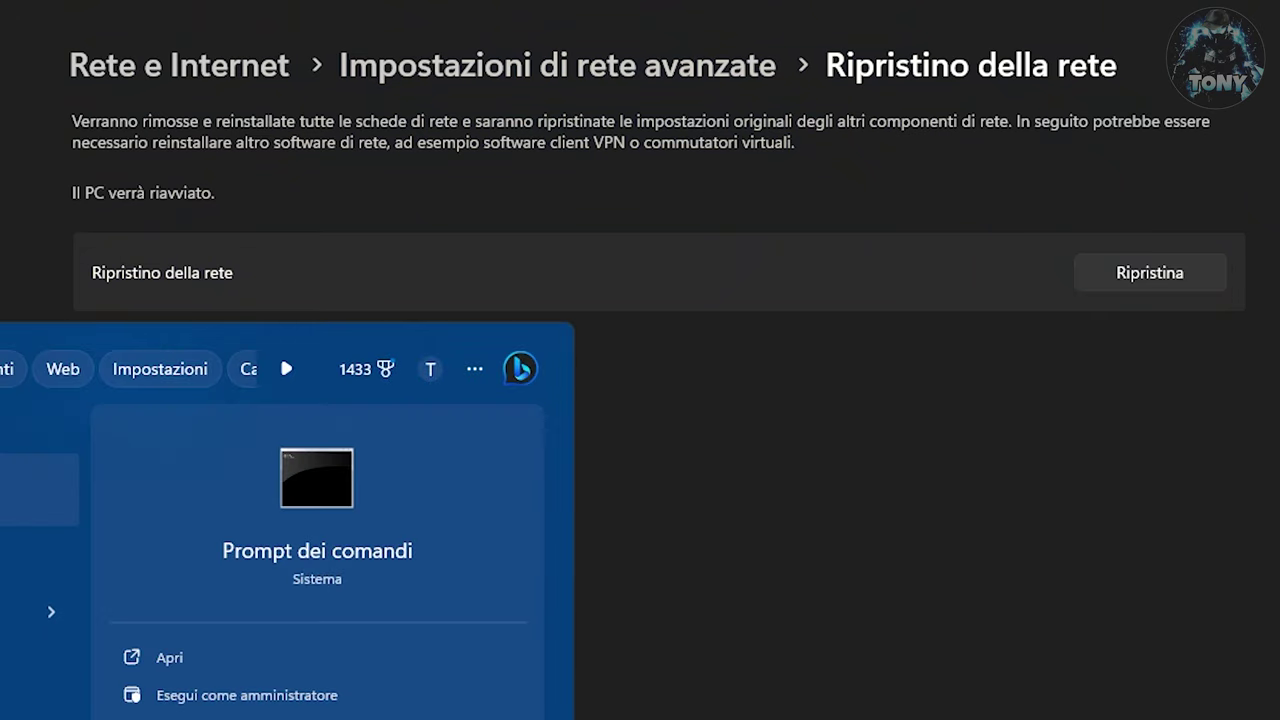
left_click(743, 594)
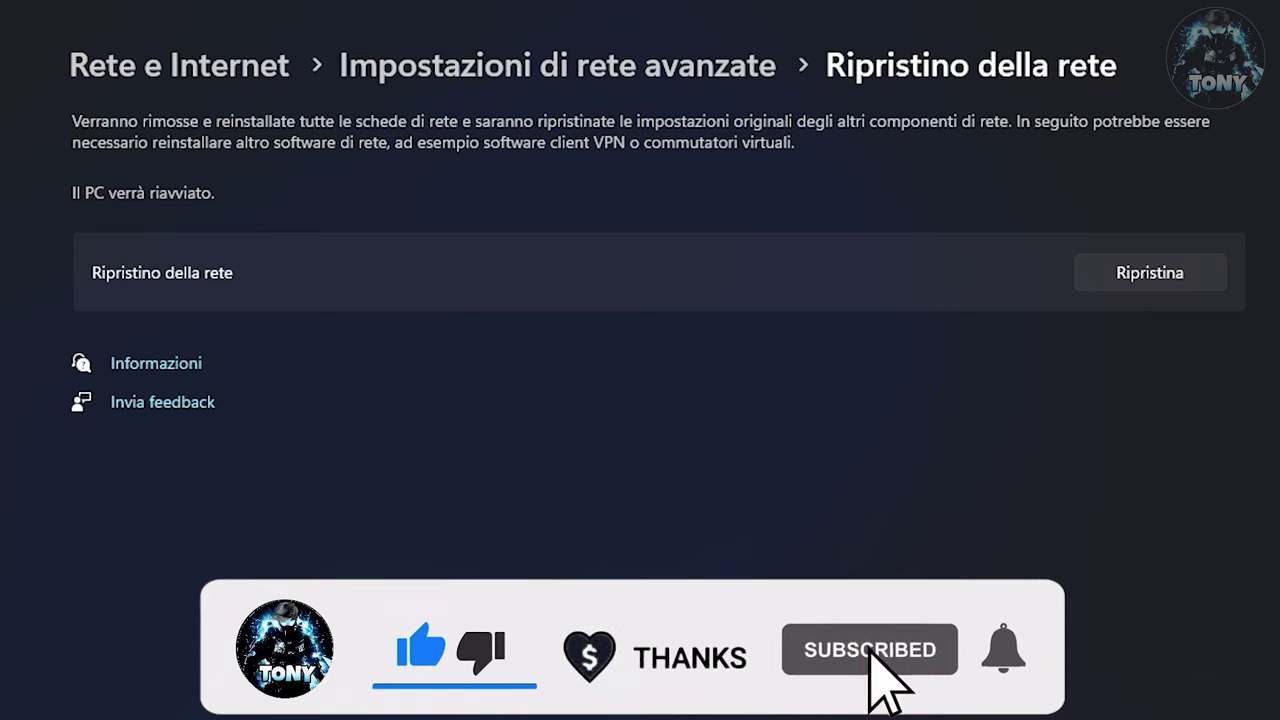
Choose Ripristina for the network reset on the Ripristino della rete page.
left_click(1150, 275)
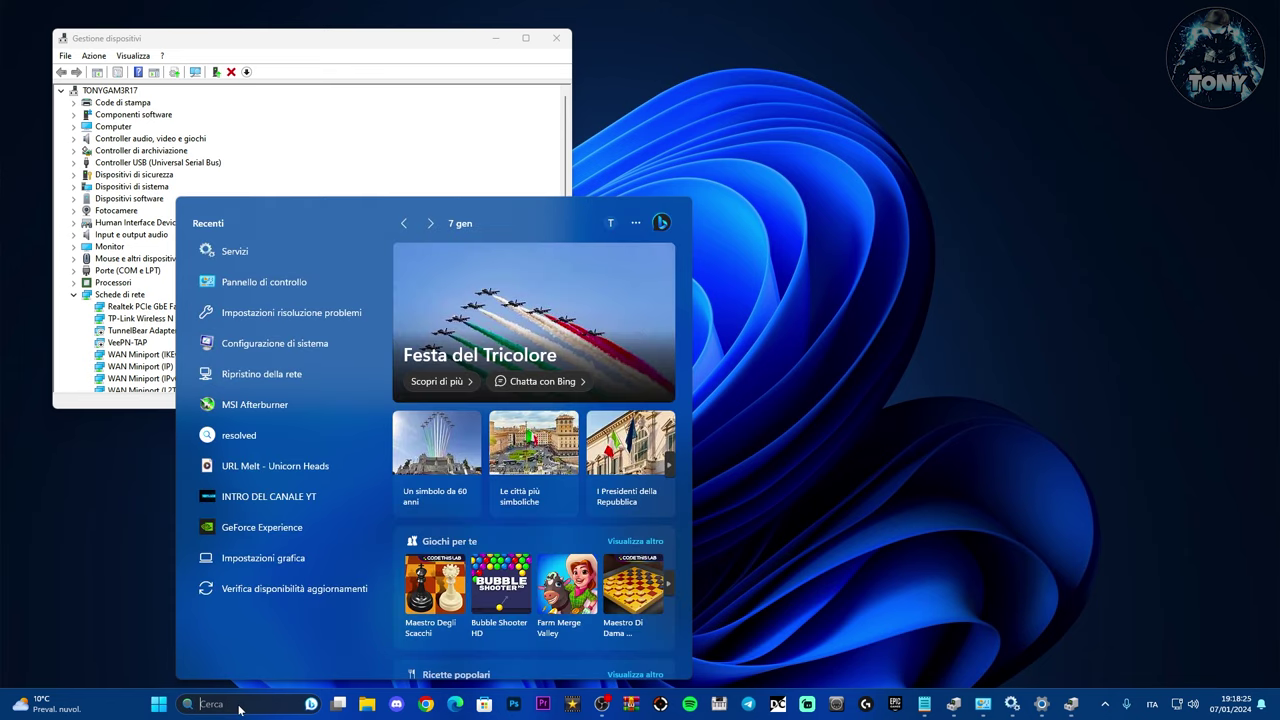
Try to run netsh winsock reset, copied from the wifi cmd notes, in a standard Command Prompt, then close that window.
type("cmd")
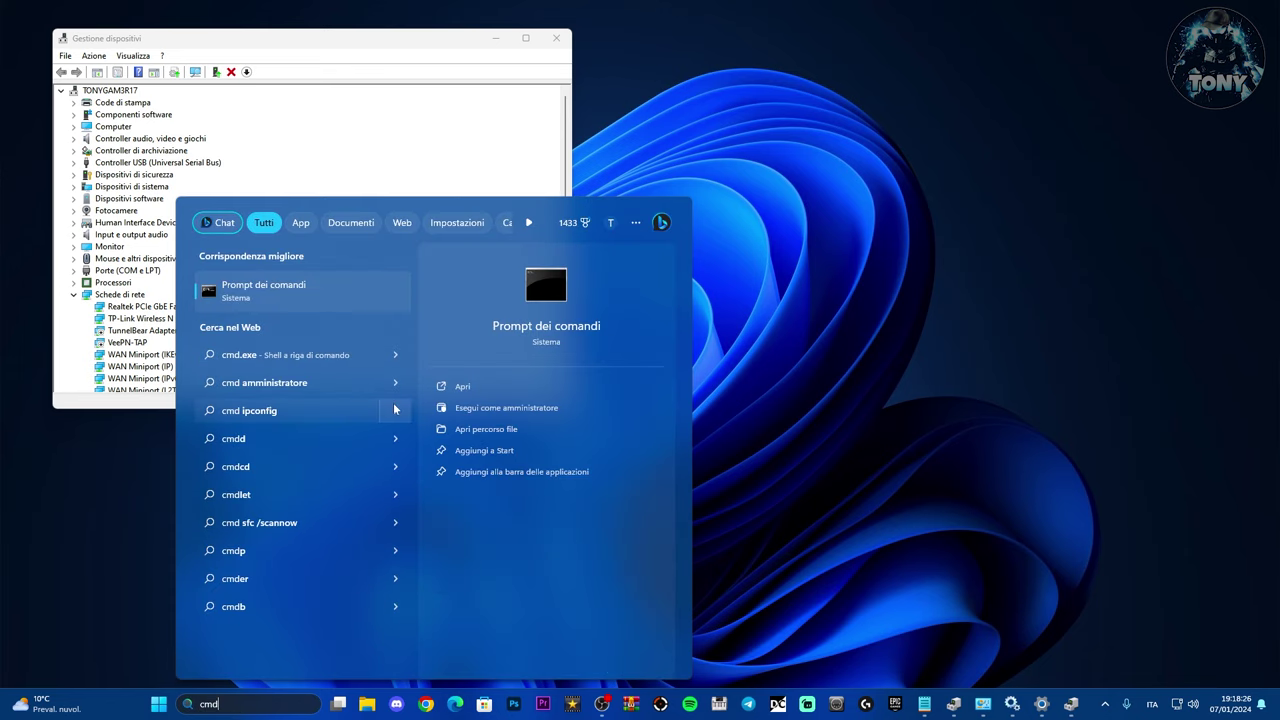
key("Return")
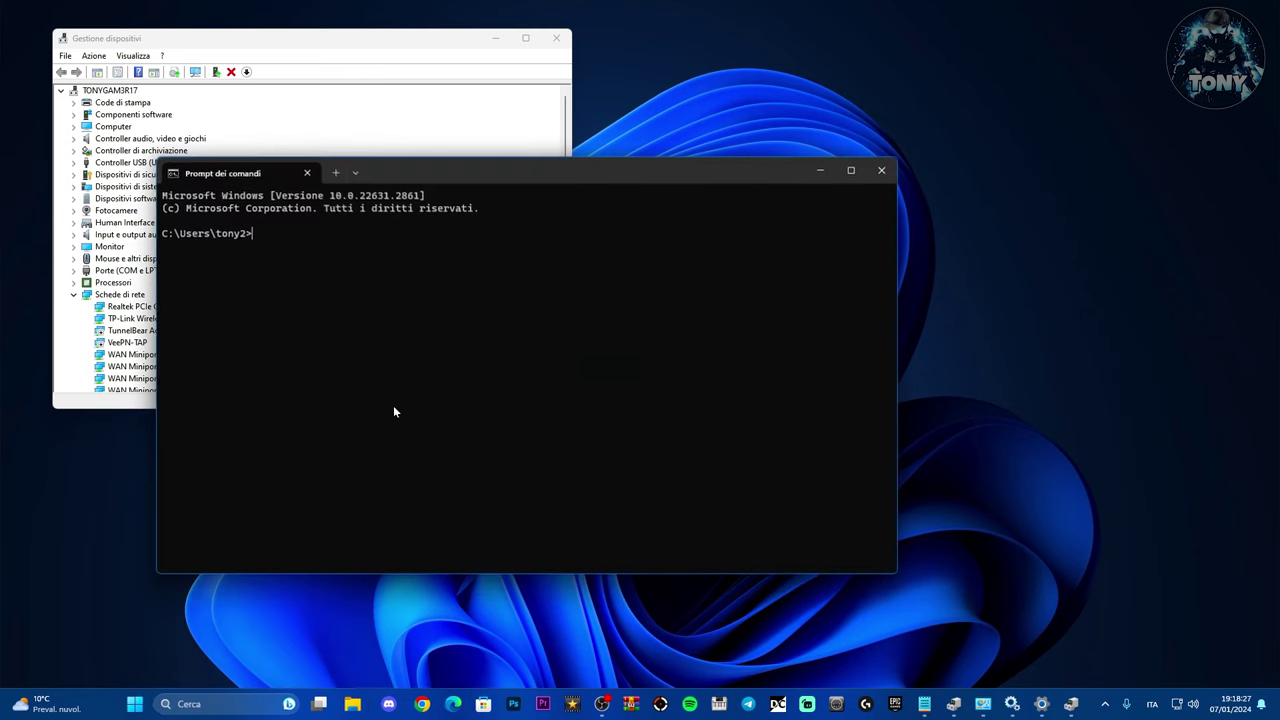
left_click_drag(450, 180, 696, 167)
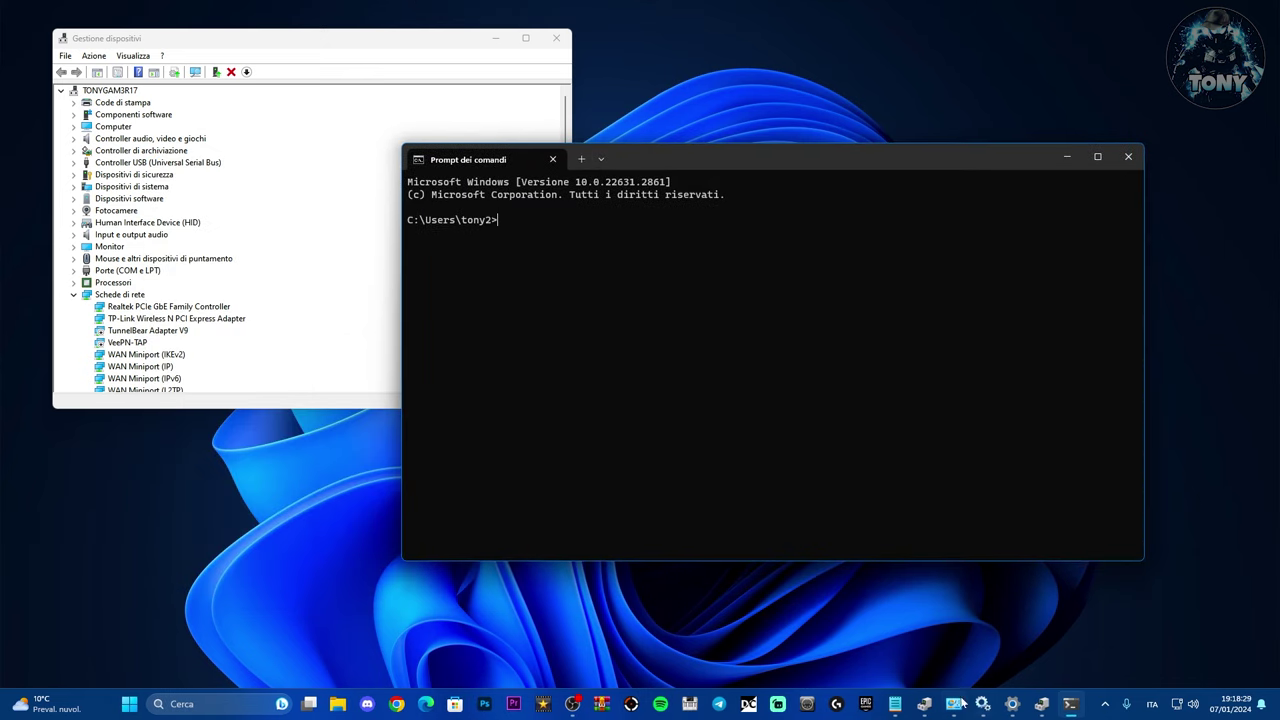
left_click(895, 705)
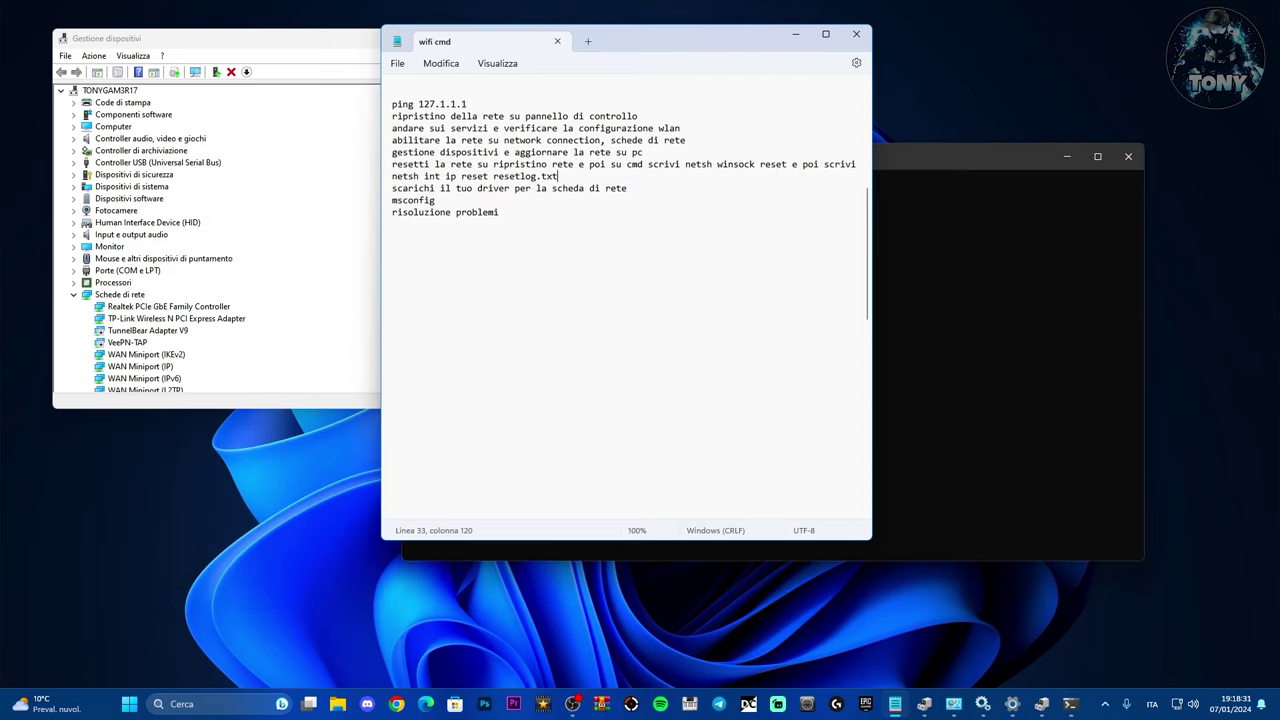
left_click_drag(685, 164, 787, 165)
right_click(776, 168)
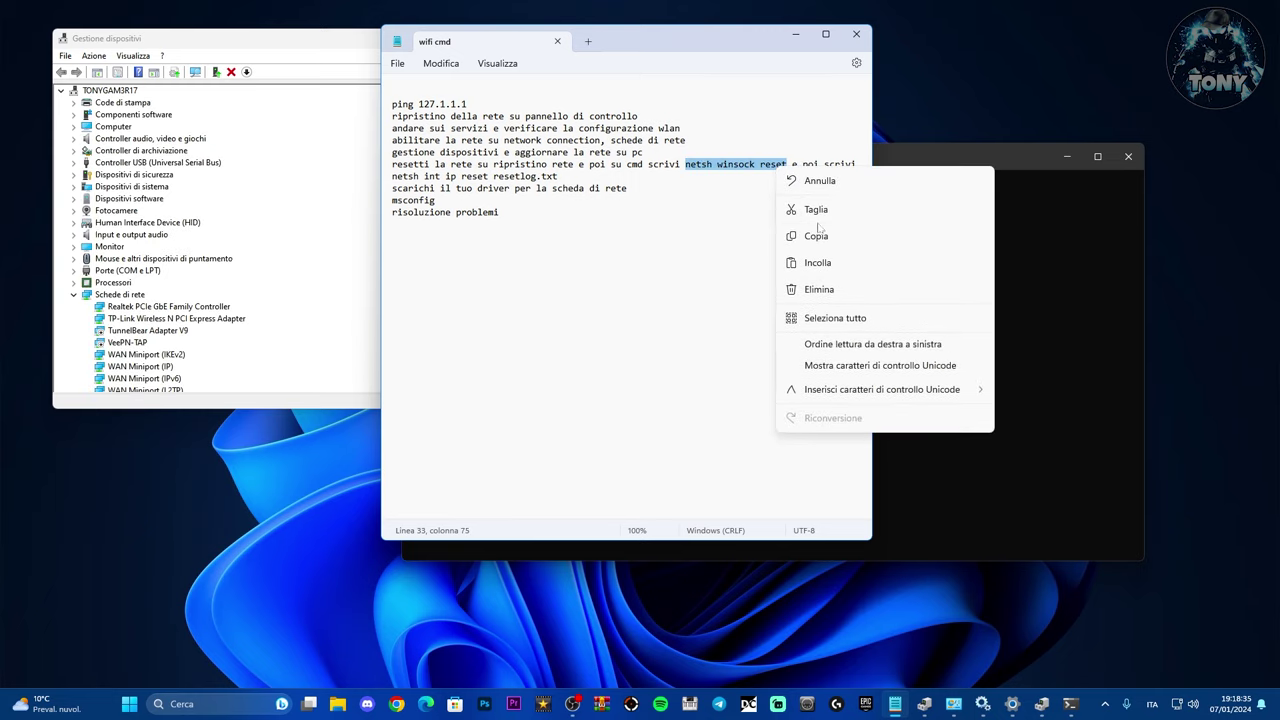
left_click(822, 234)
left_click(914, 175)
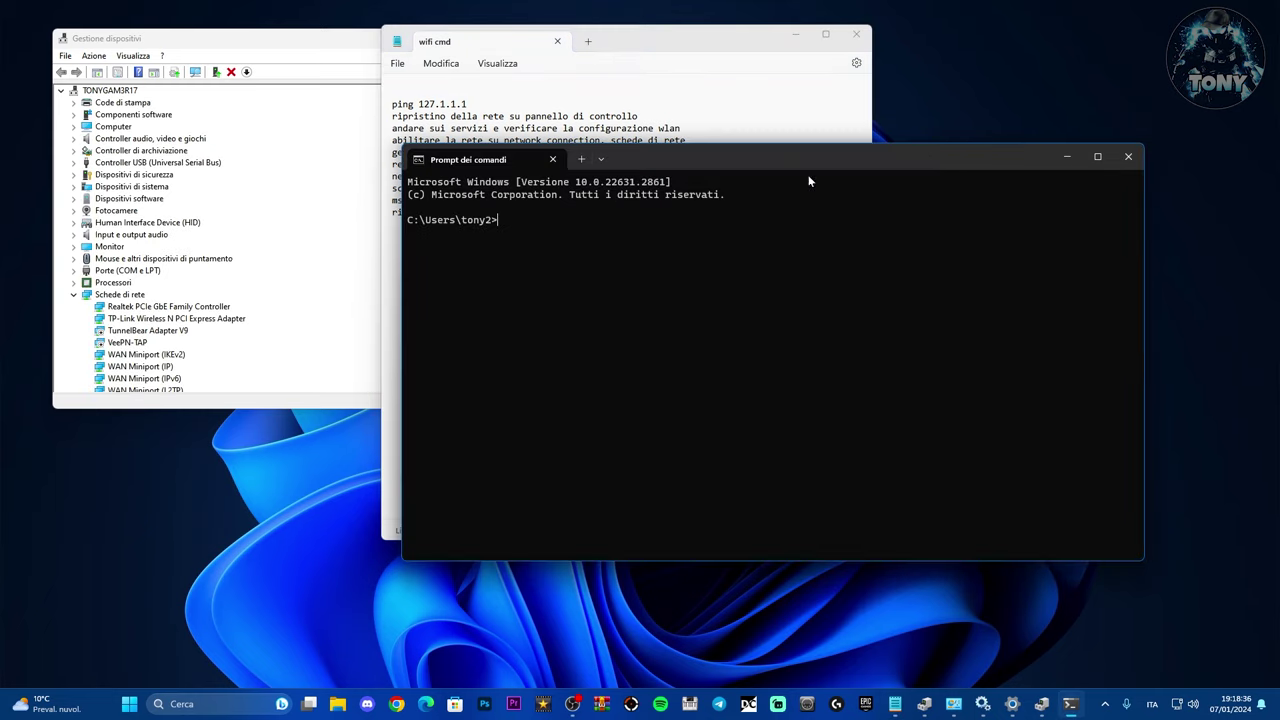
right_click(504, 217)
key("Return")
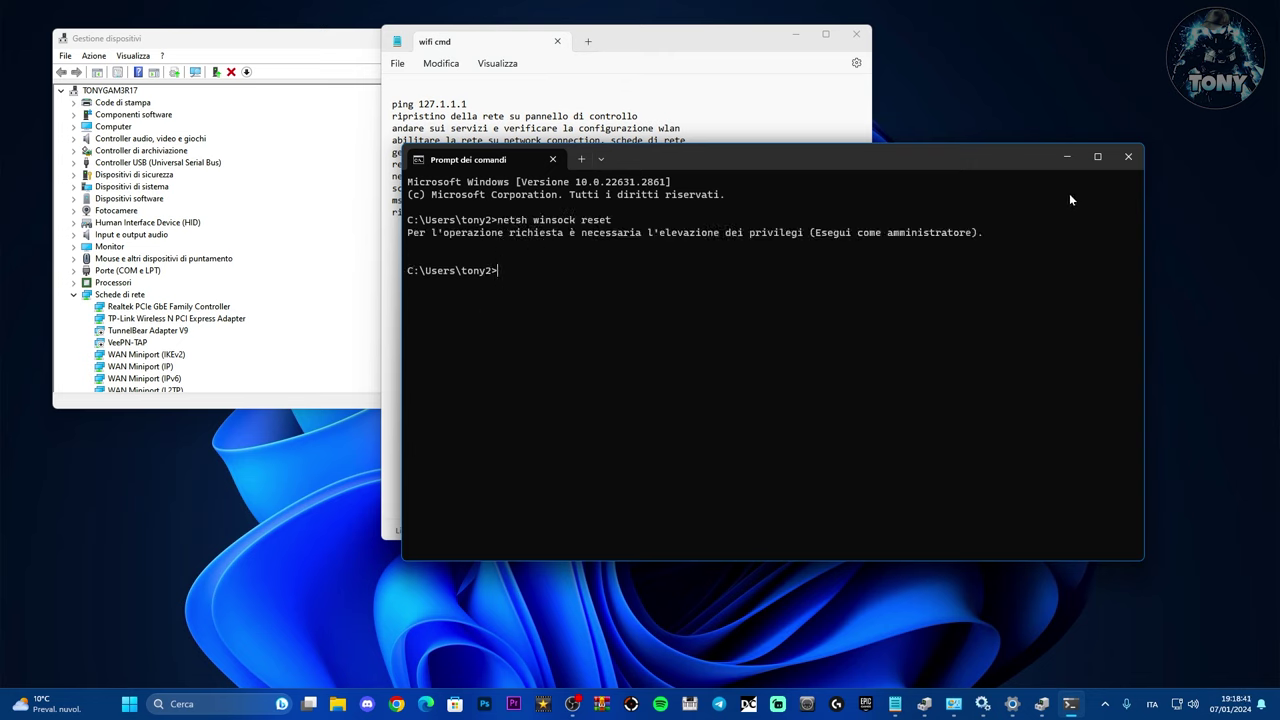
left_click(1129, 158)
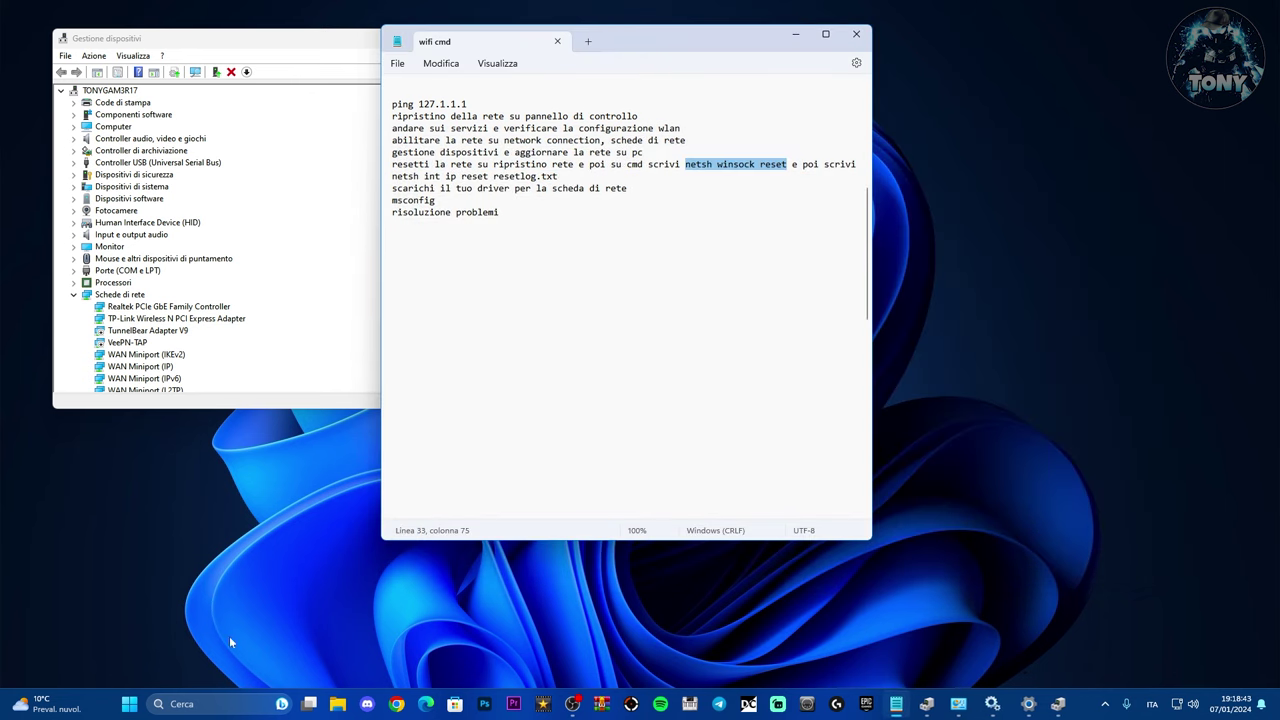
Search for cmd and open Command Prompt as administrator, approving the elevation request.
left_click(209, 704)
type("cmd")
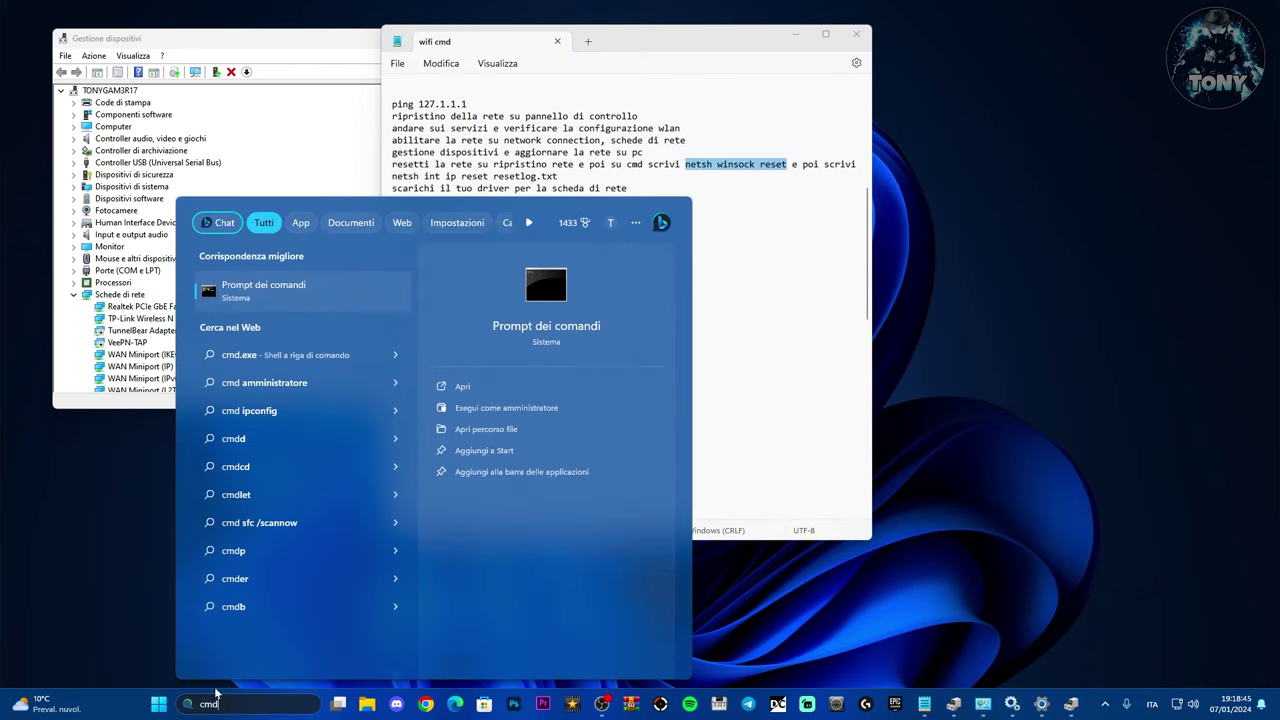
right_click(296, 293)
left_click(340, 311)
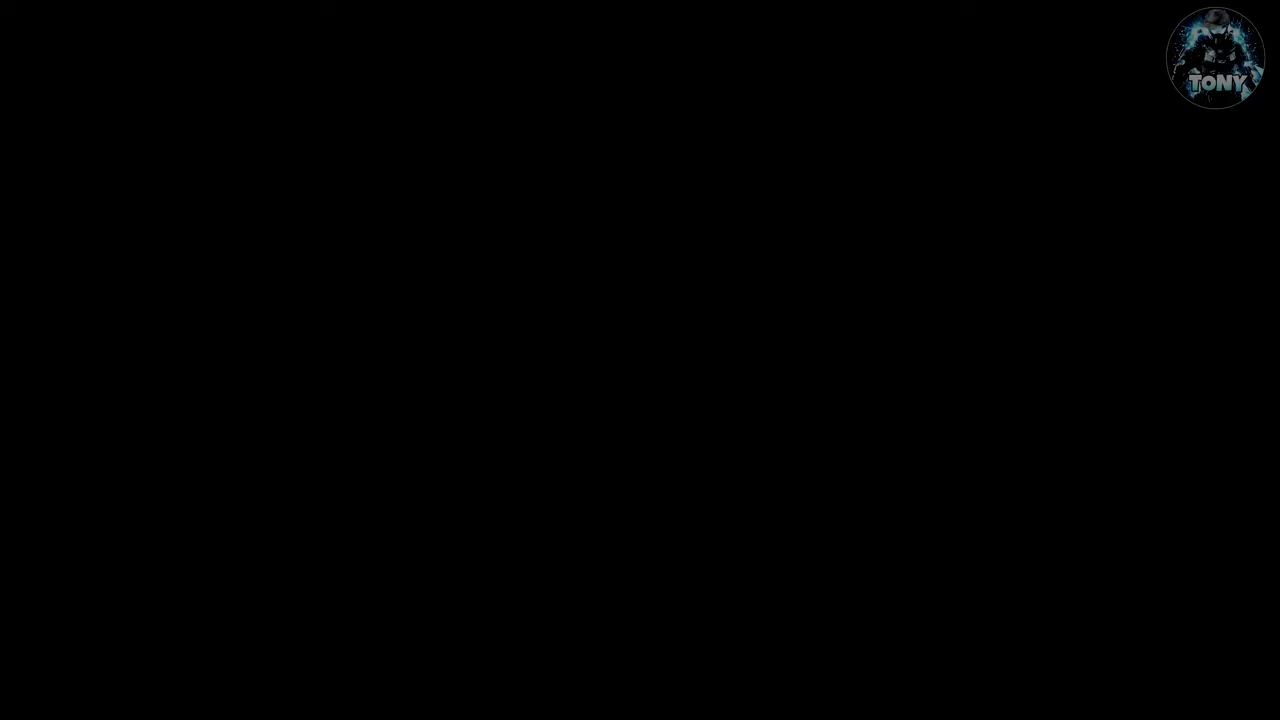
key("alt+y")
Copy netsh winsock reset from the wifi cmd notes and run it in the administrator Command Prompt.
right_click(708, 164)
left_click(780, 231)
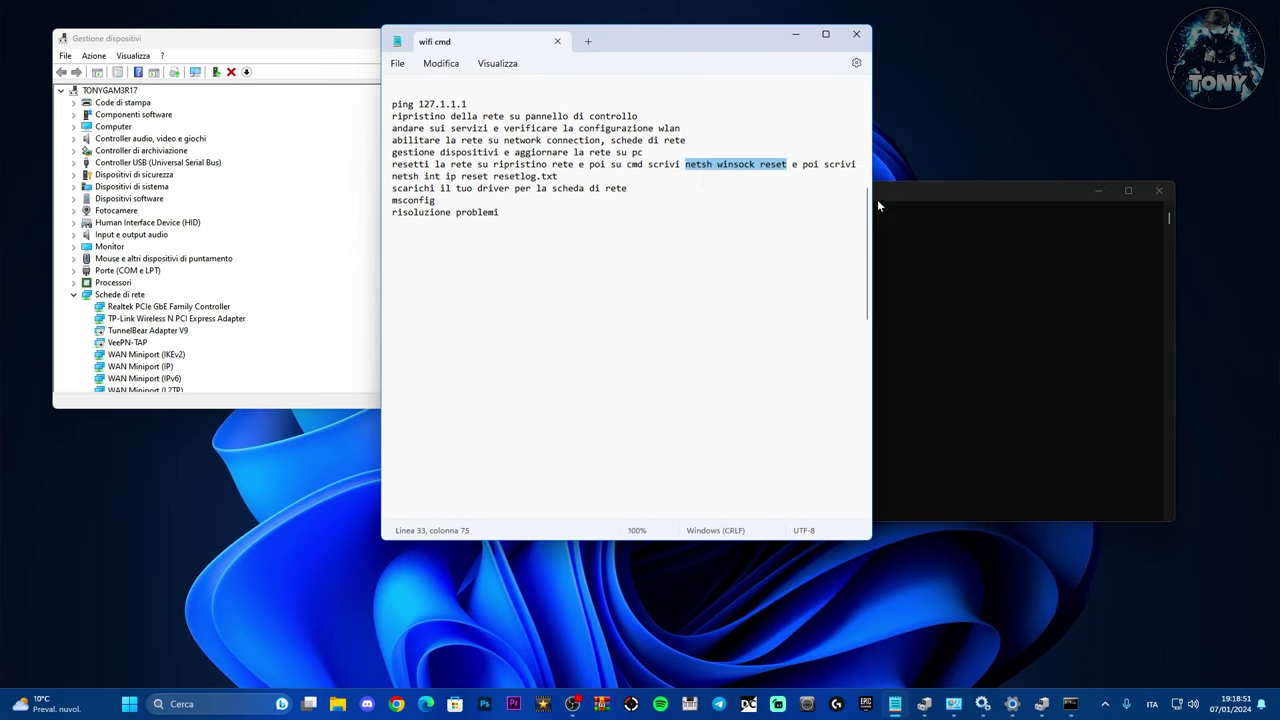
left_click(878, 206)
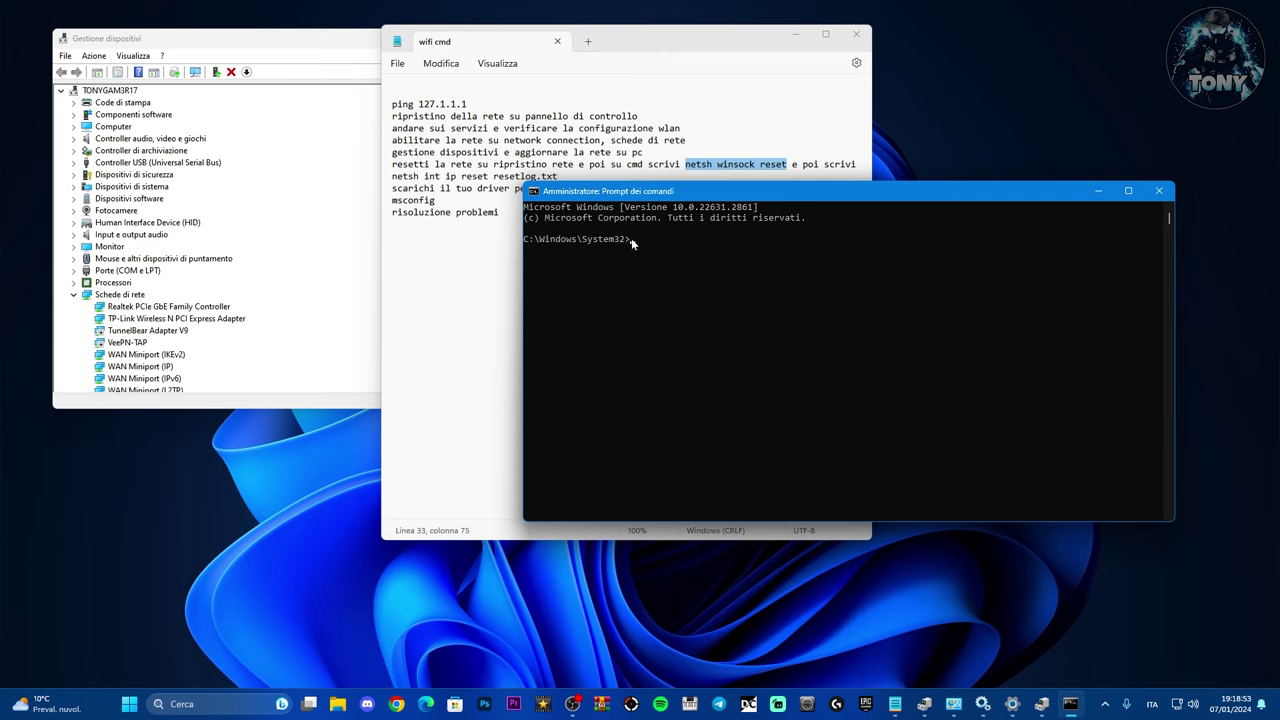
right_click(631, 238)
key("Return")
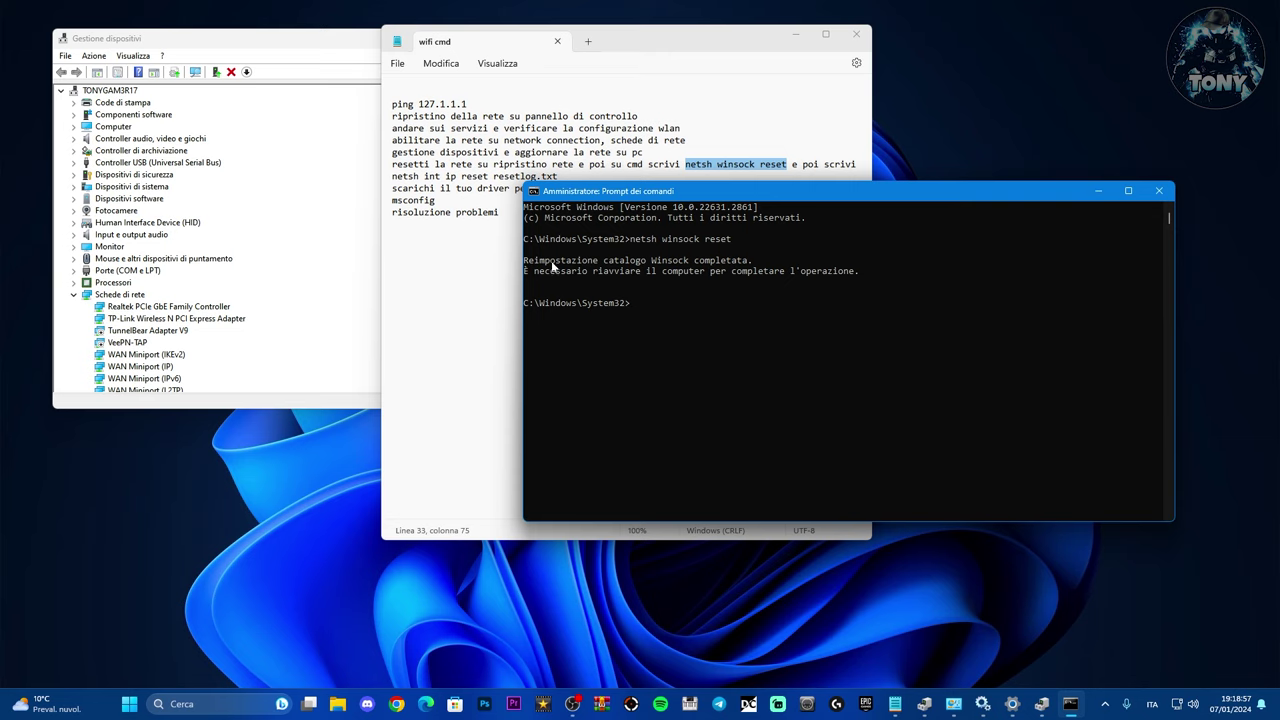
Copy netsh int ip reset resetlog.txt from the notes, run it in the administrator Command Prompt, and close the prompt after reviewing its output.
key("super+Down")
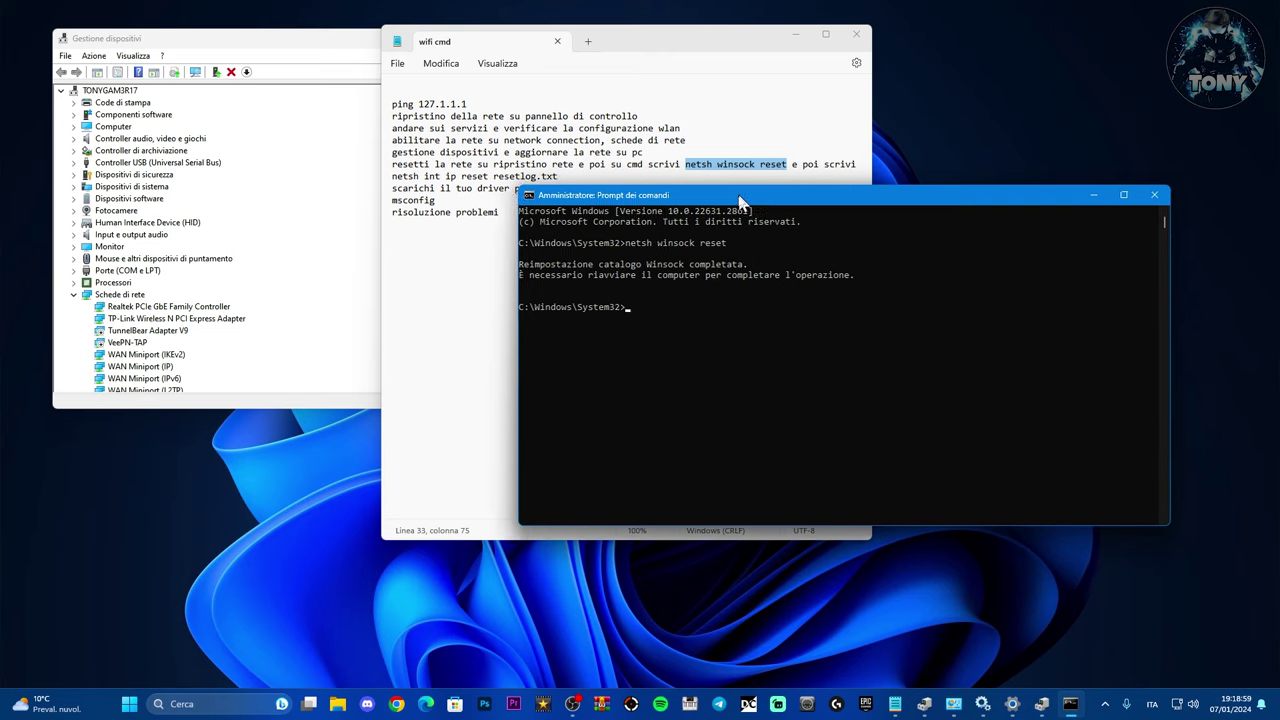
key("End")
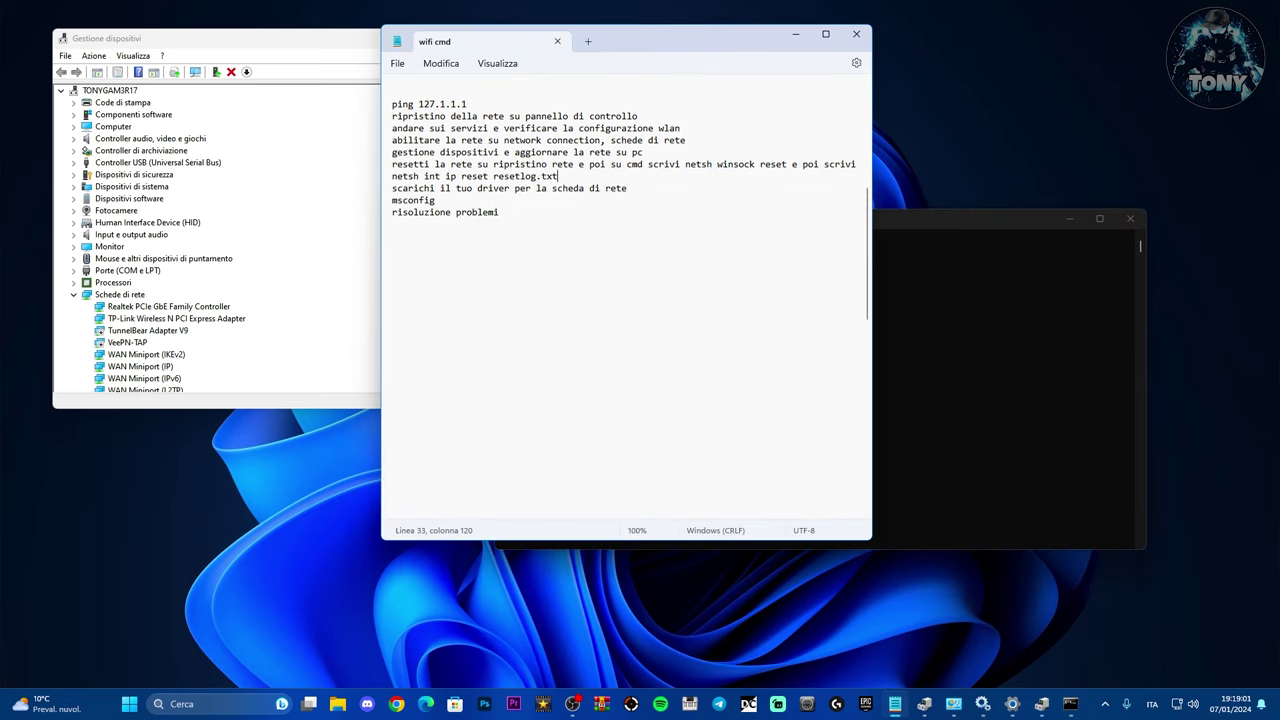
left_click_drag(392, 176, 558, 177)
right_click(541, 186)
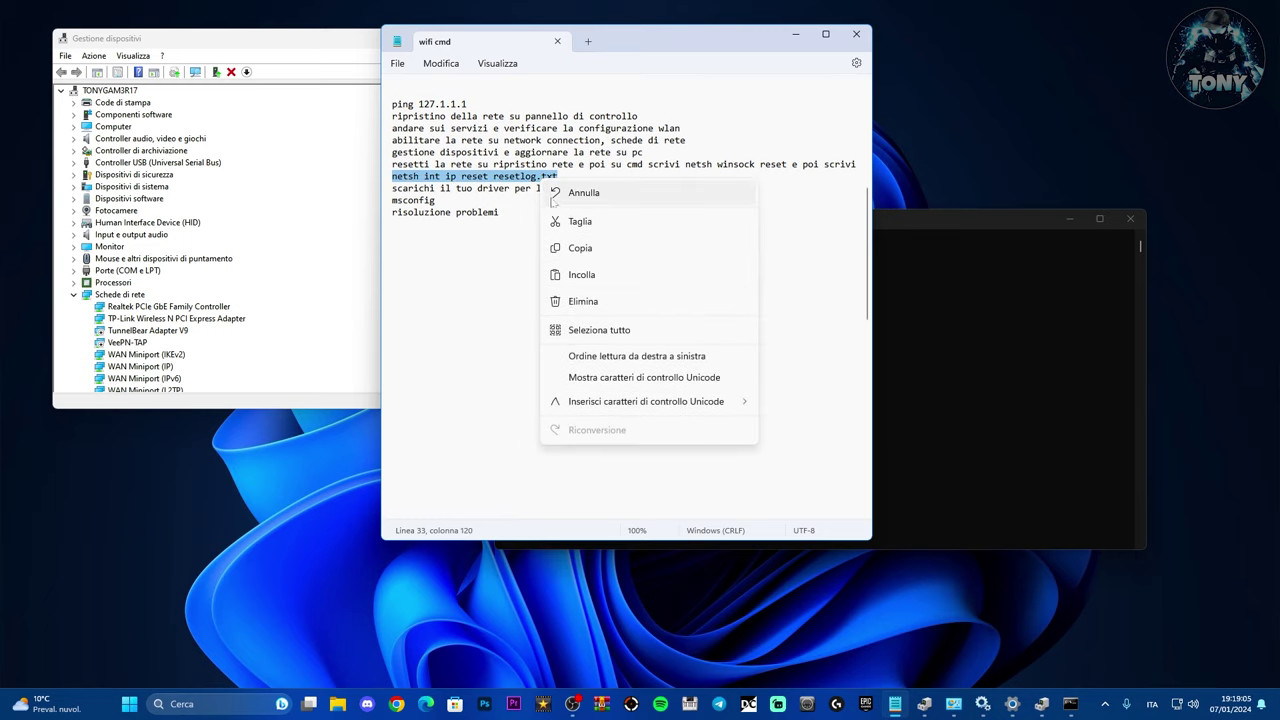
left_click(578, 246)
left_click(926, 220)
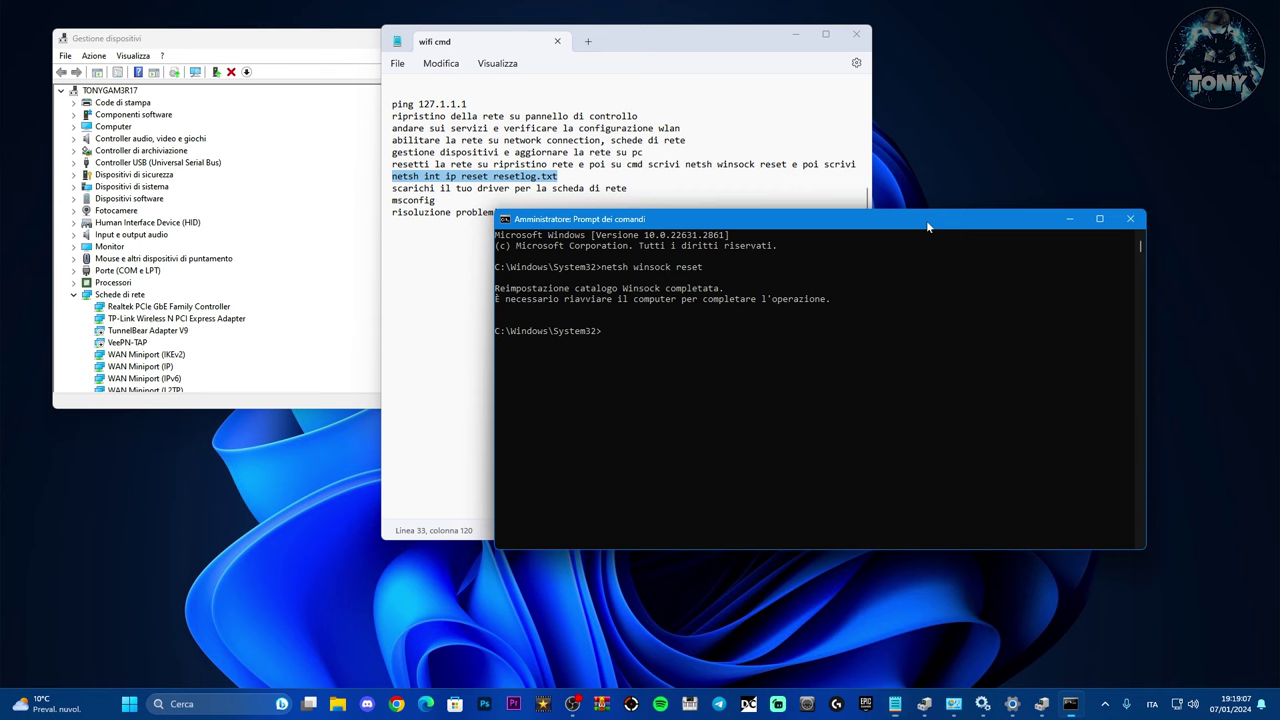
right_click(604, 338)
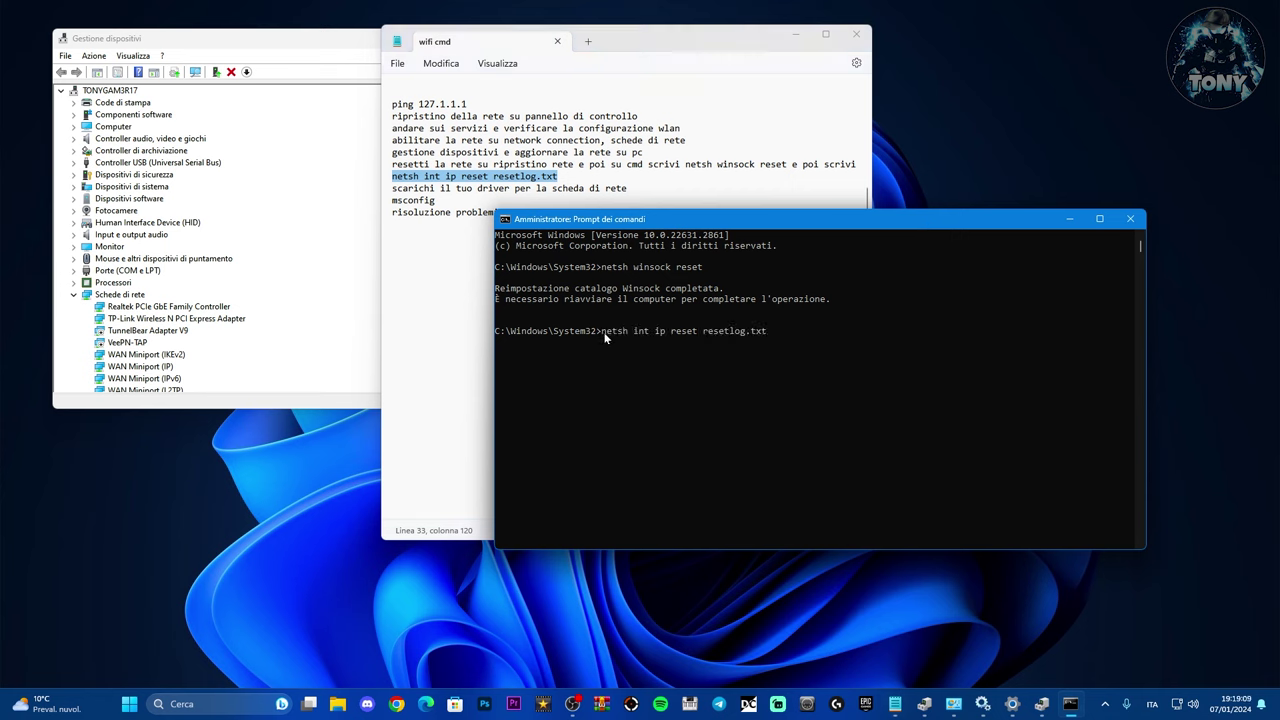
key("Return")
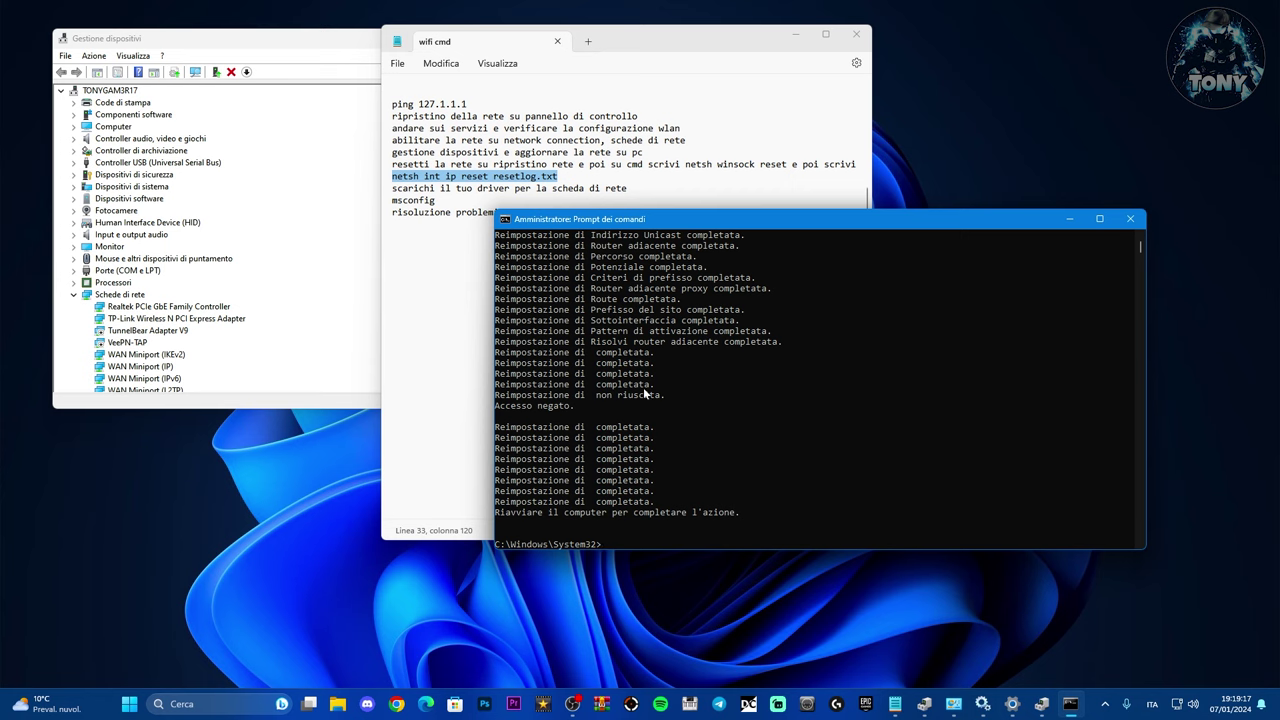
scroll(644, 387, "up", 5)
scroll(642, 386, "down", 7)
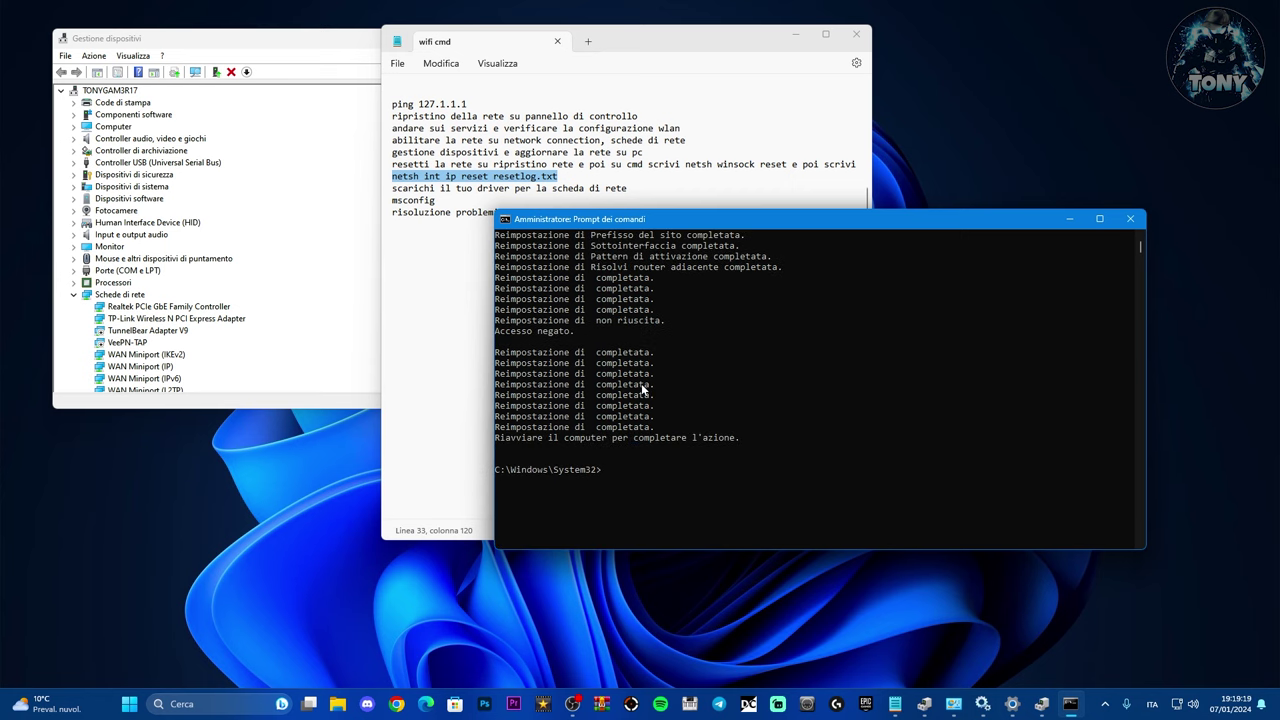
left_click(1129, 220)
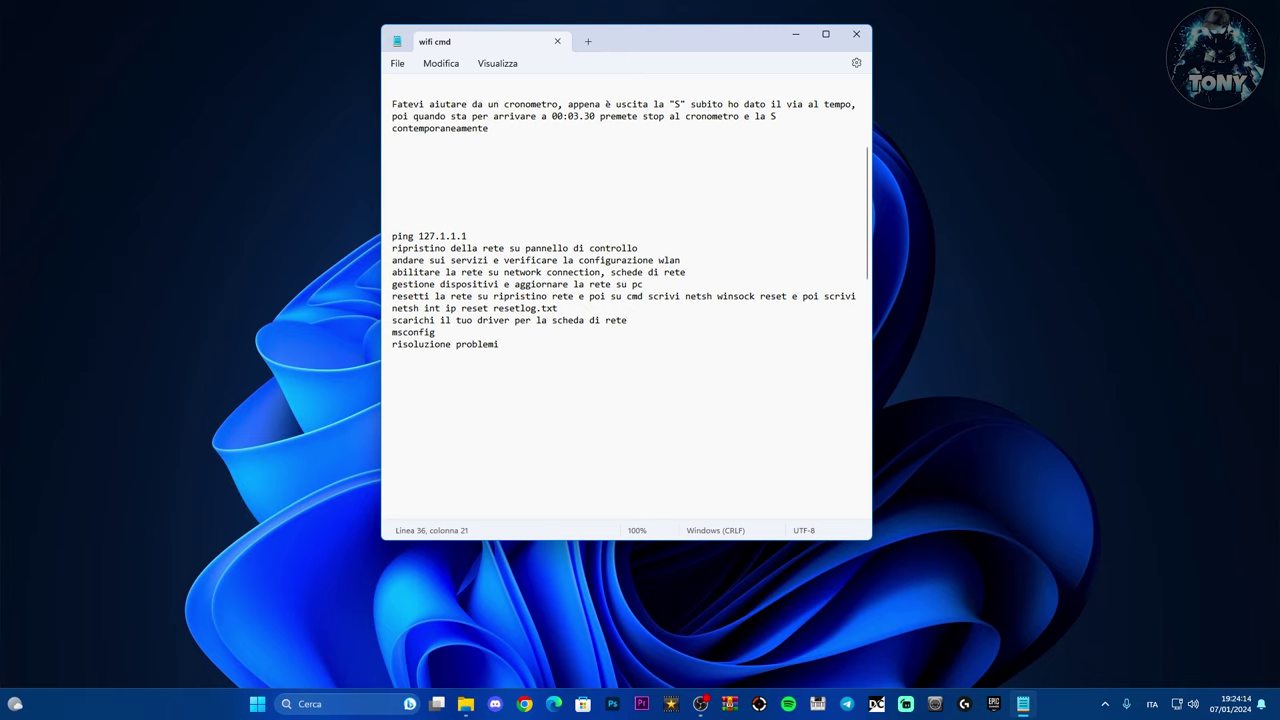
Open Gestione dispositivi and show the properties of the TP-Link Wireless N PCI Express Adapter under Schede di rete.
right_click(257, 704)
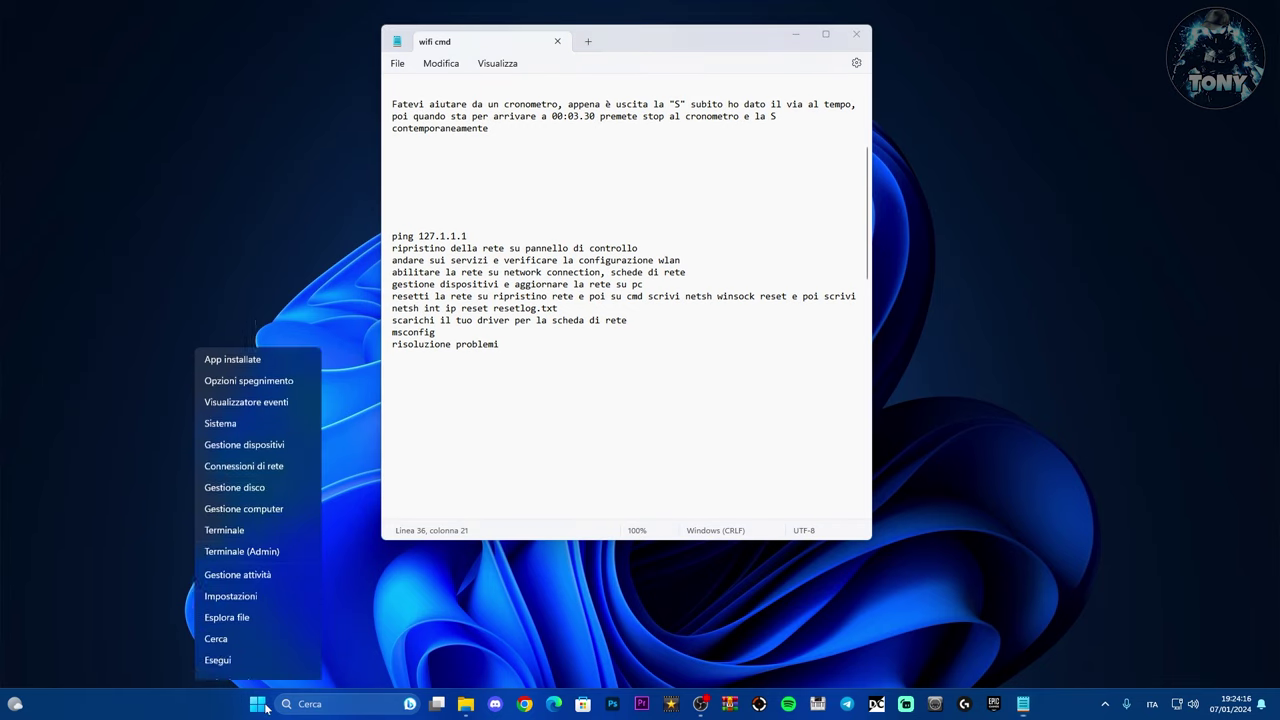
left_click(255, 414)
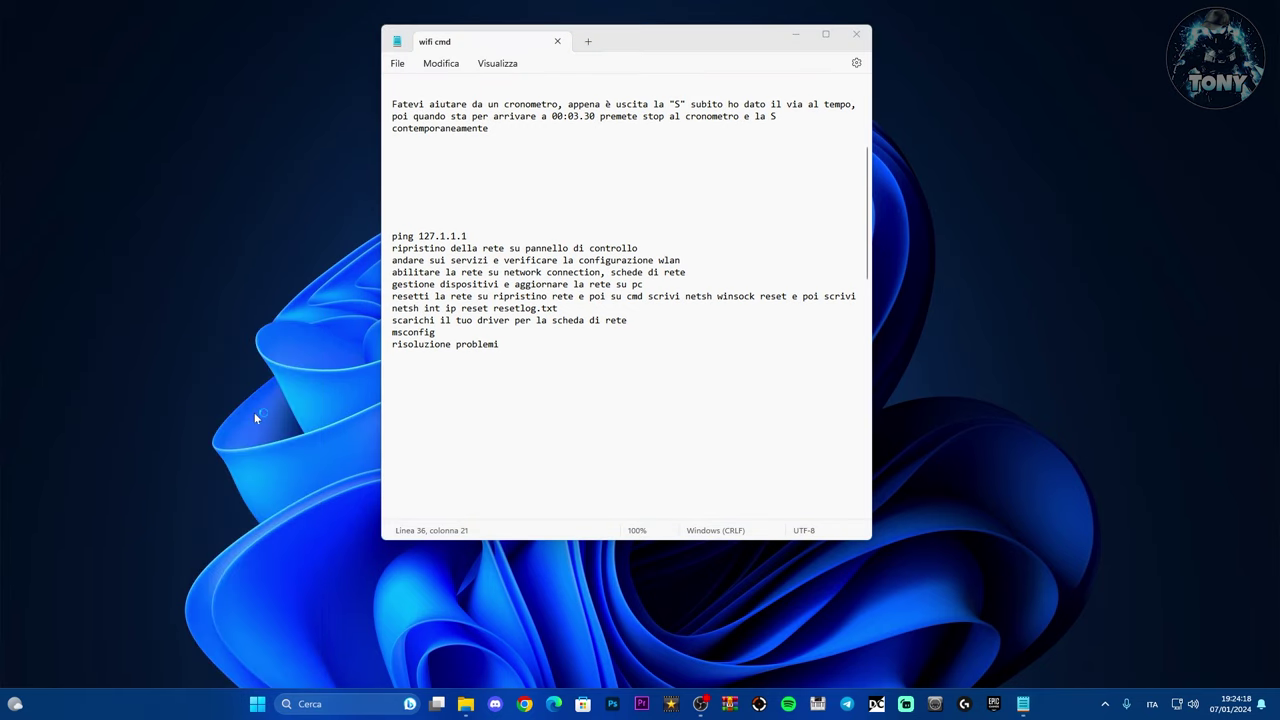
scroll(276, 331, "down", 2)
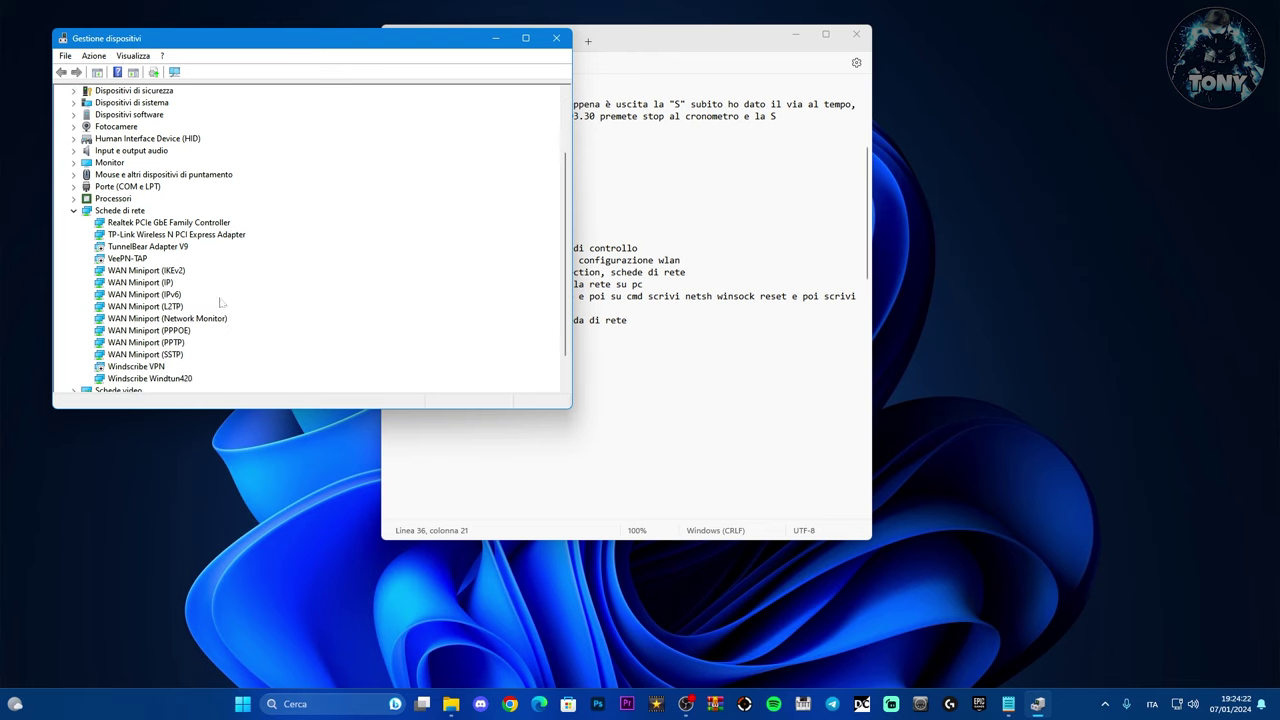
left_click(143, 235)
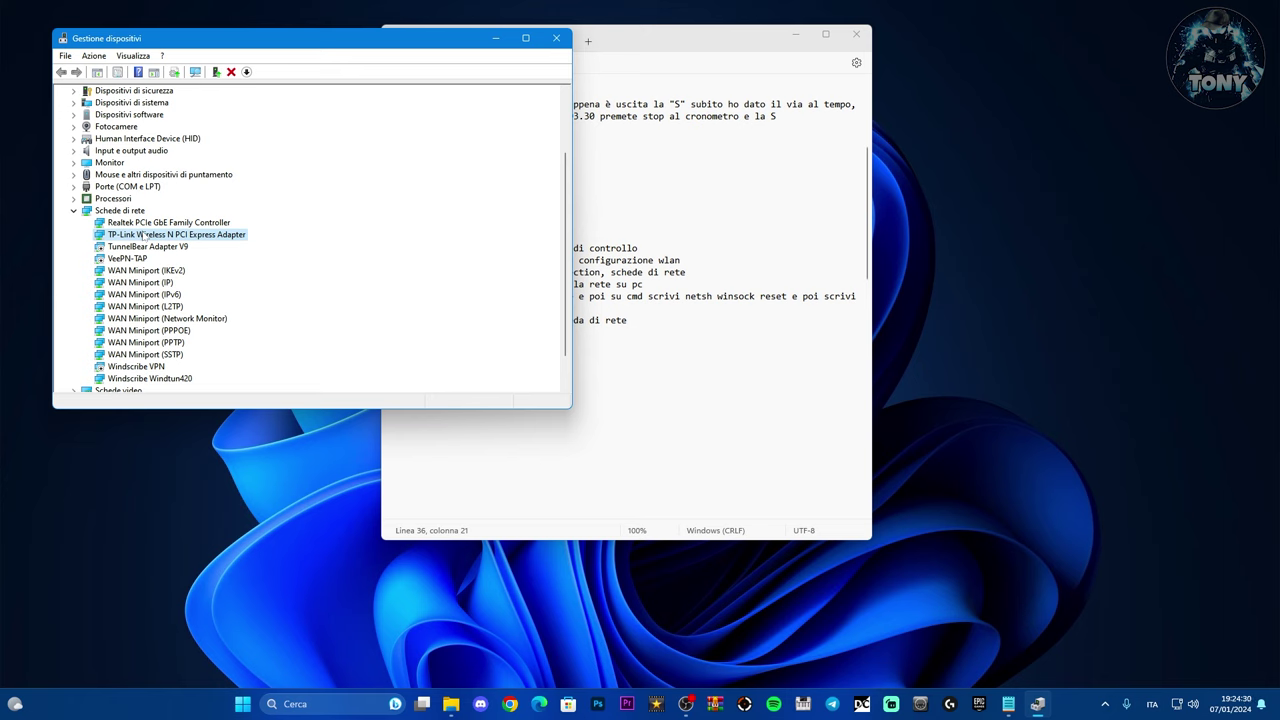
right_click(143, 235)
left_click(187, 308)
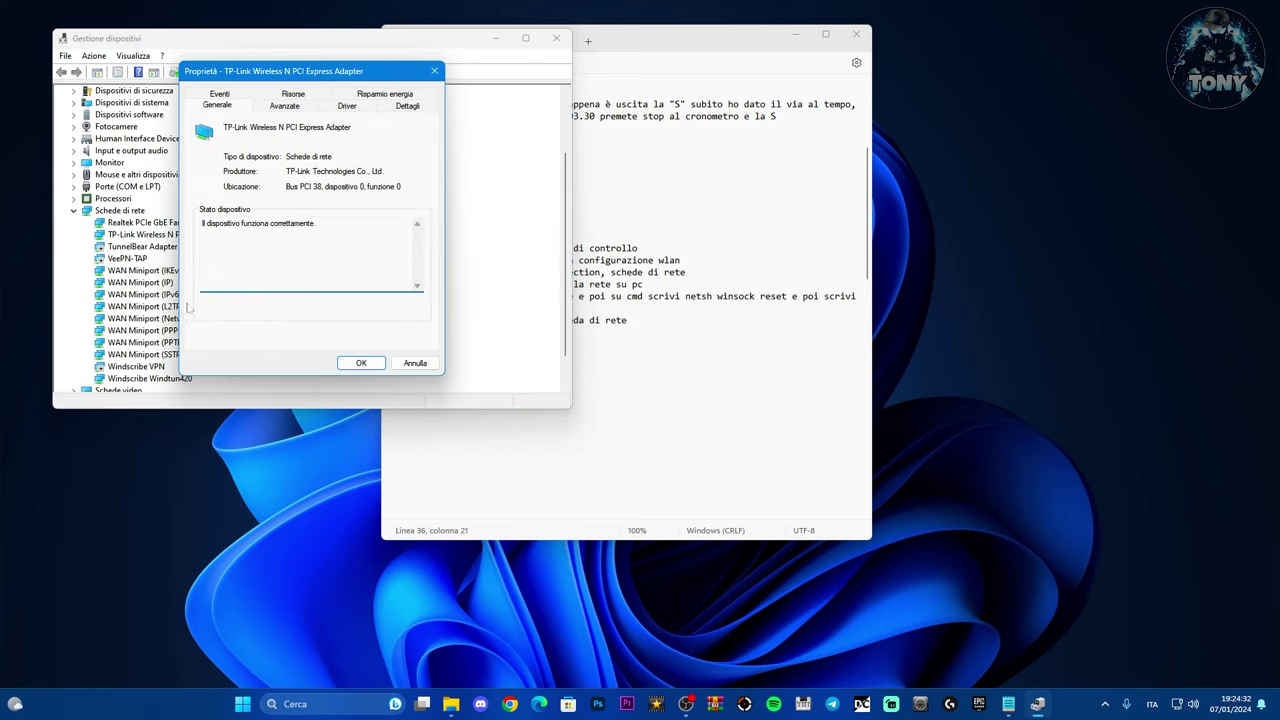
Copy the adapter's Descrizione del dispositivo value from its Dettagli properties.
left_click(408, 105)
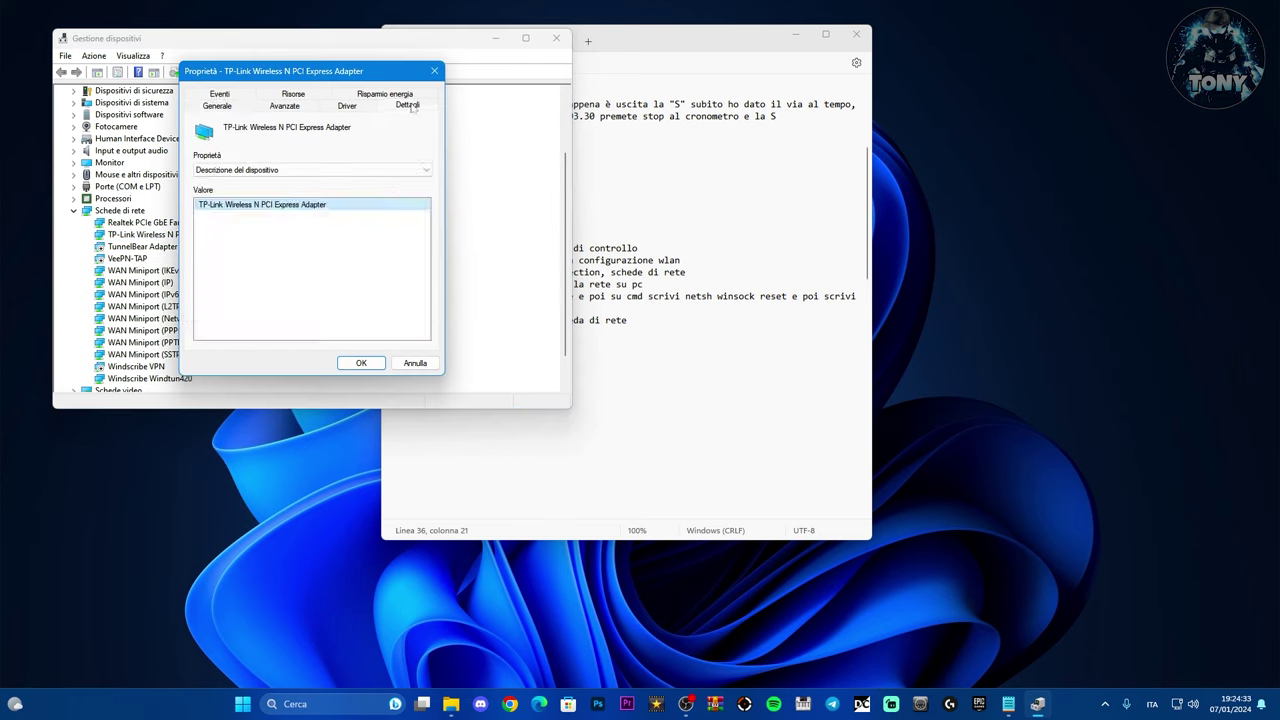
right_click(248, 204)
left_click(280, 212)
Open Chrome and search Google for tp-link wireless n pci express adapter driver, using the copied adapter name.
left_click(511, 706)
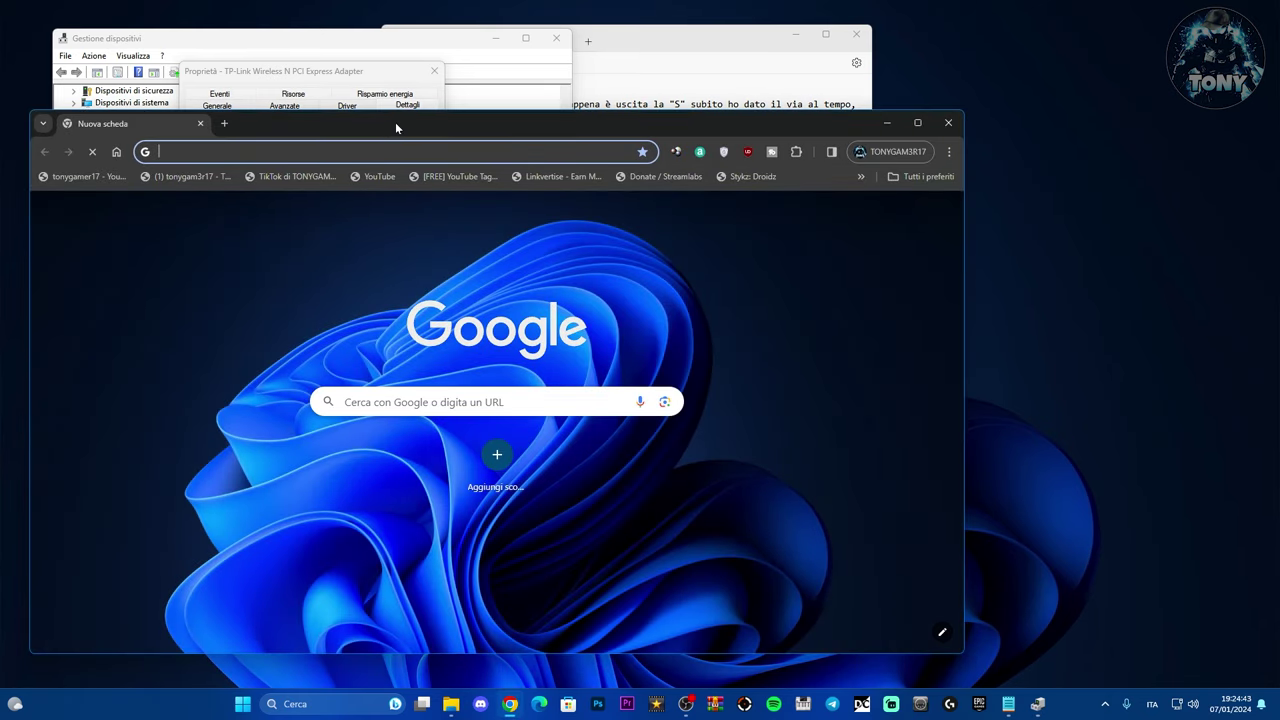
left_click_drag(395, 122, 590, 118)
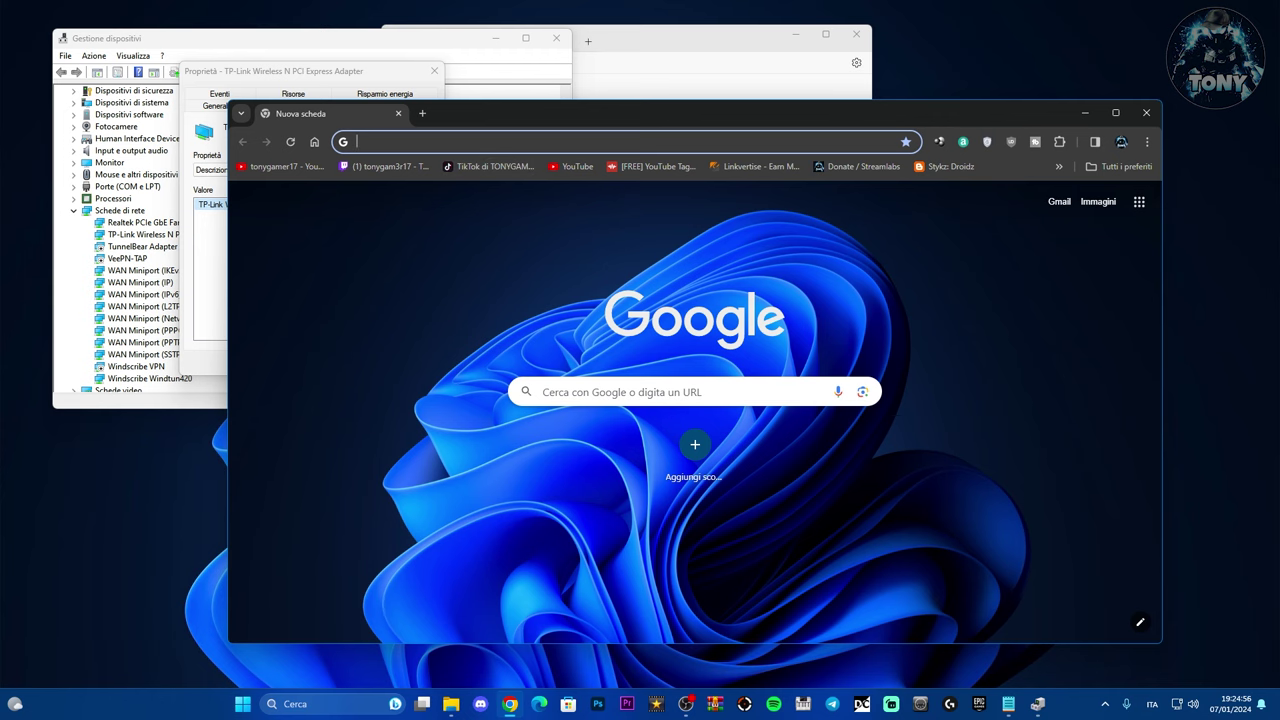
key("ctrl+v")
left_click(483, 199)
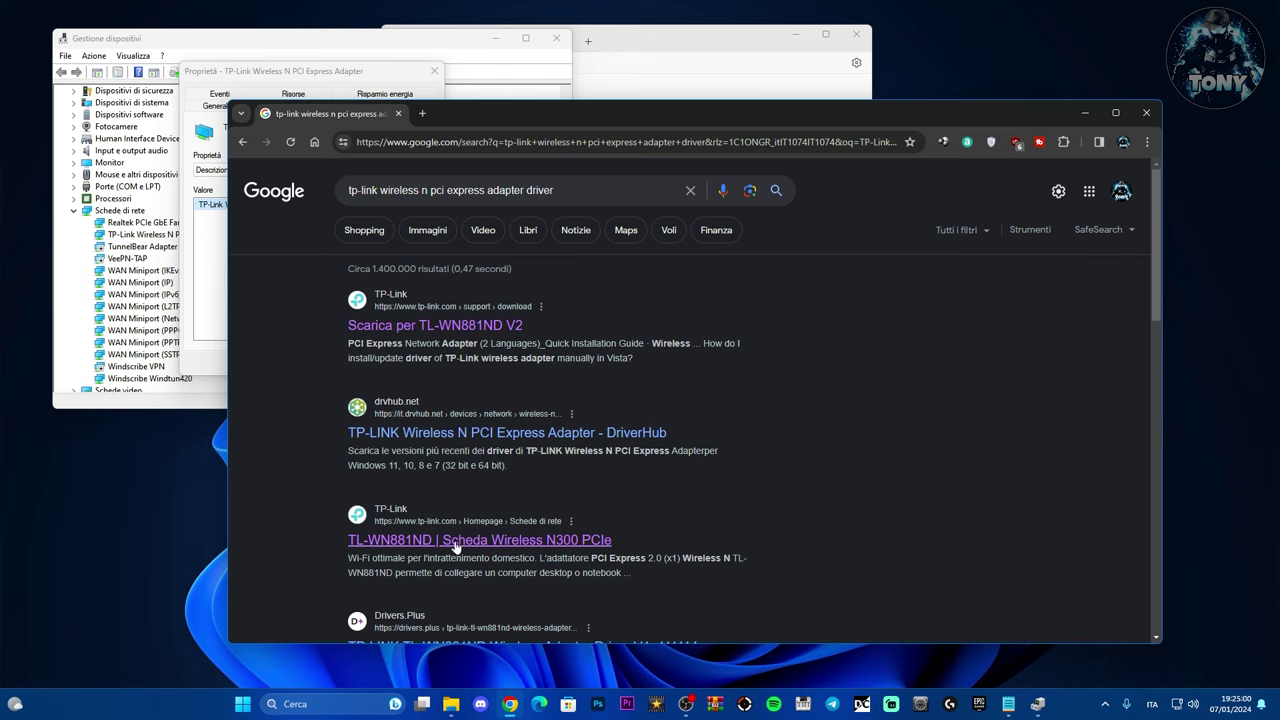
Open the TL-WN881ND product page on the TP-Link site, go to its Supporto downloads and look through the driver list.
left_click(454, 541)
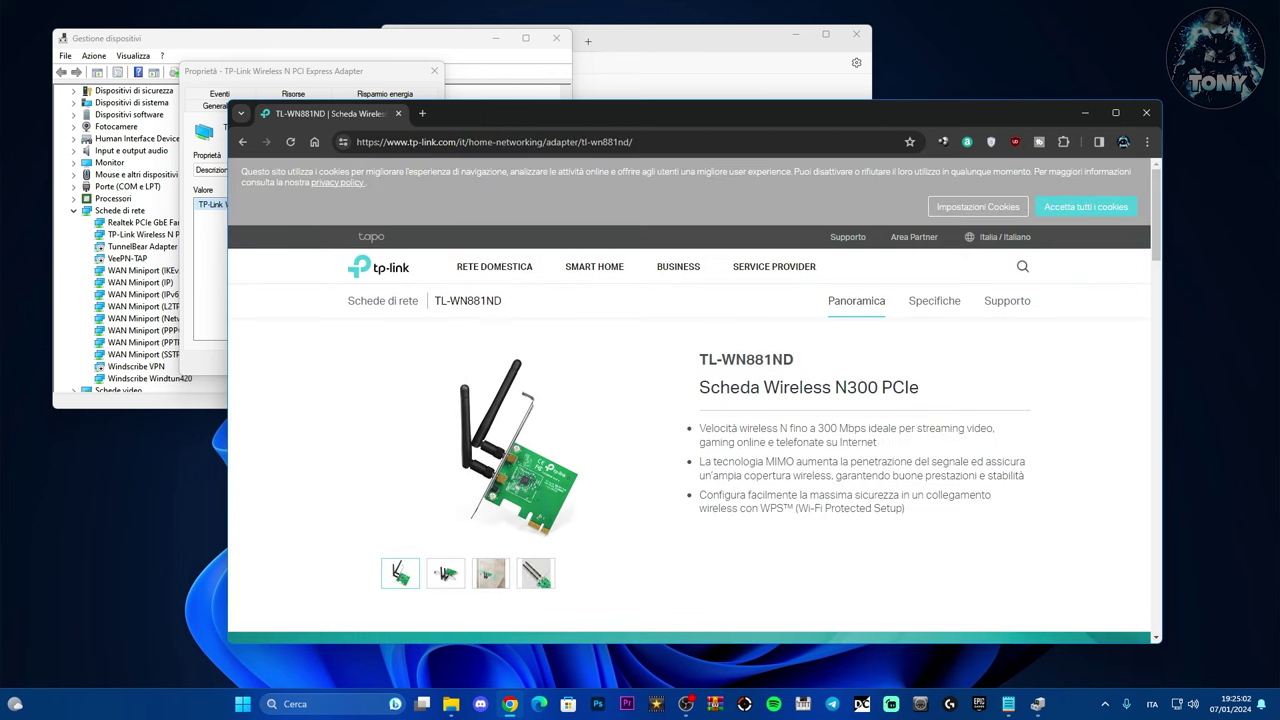
scroll(800, 420, "down", 3)
scroll(790, 430, "up", 3)
left_click(1008, 304)
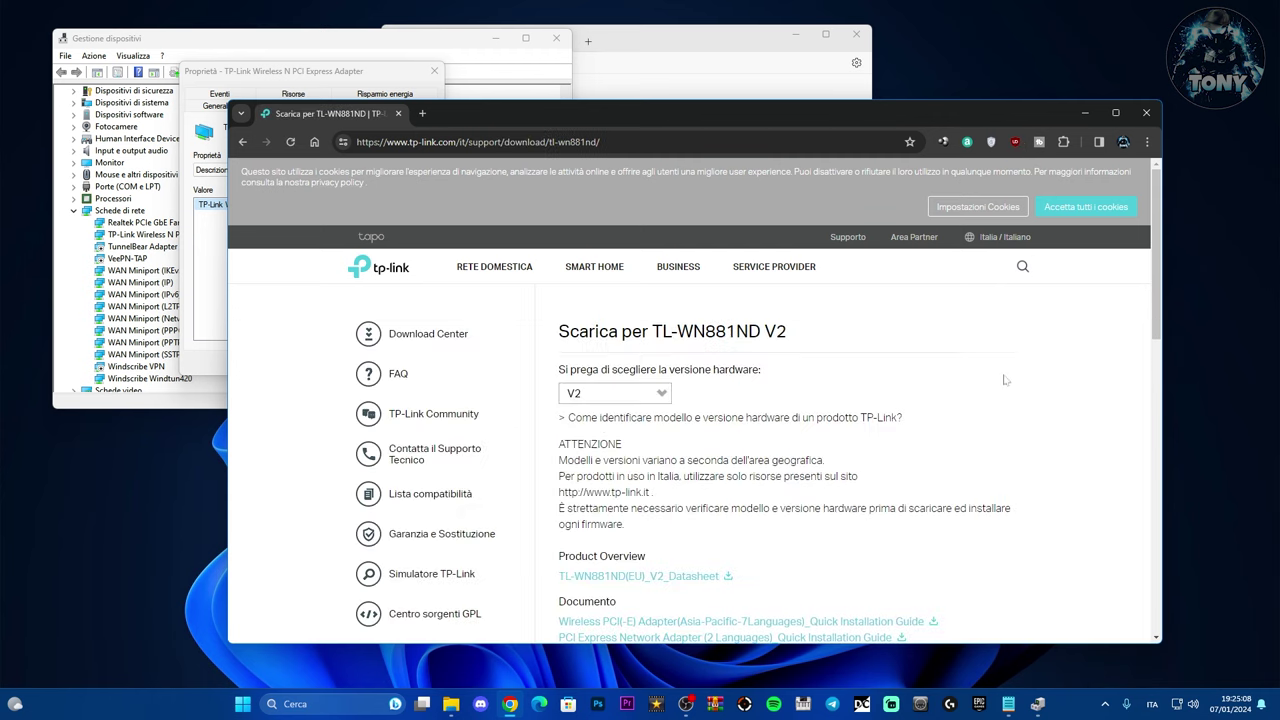
scroll(1003, 375, "down", 10)
scroll(1005, 380, "up", 3)
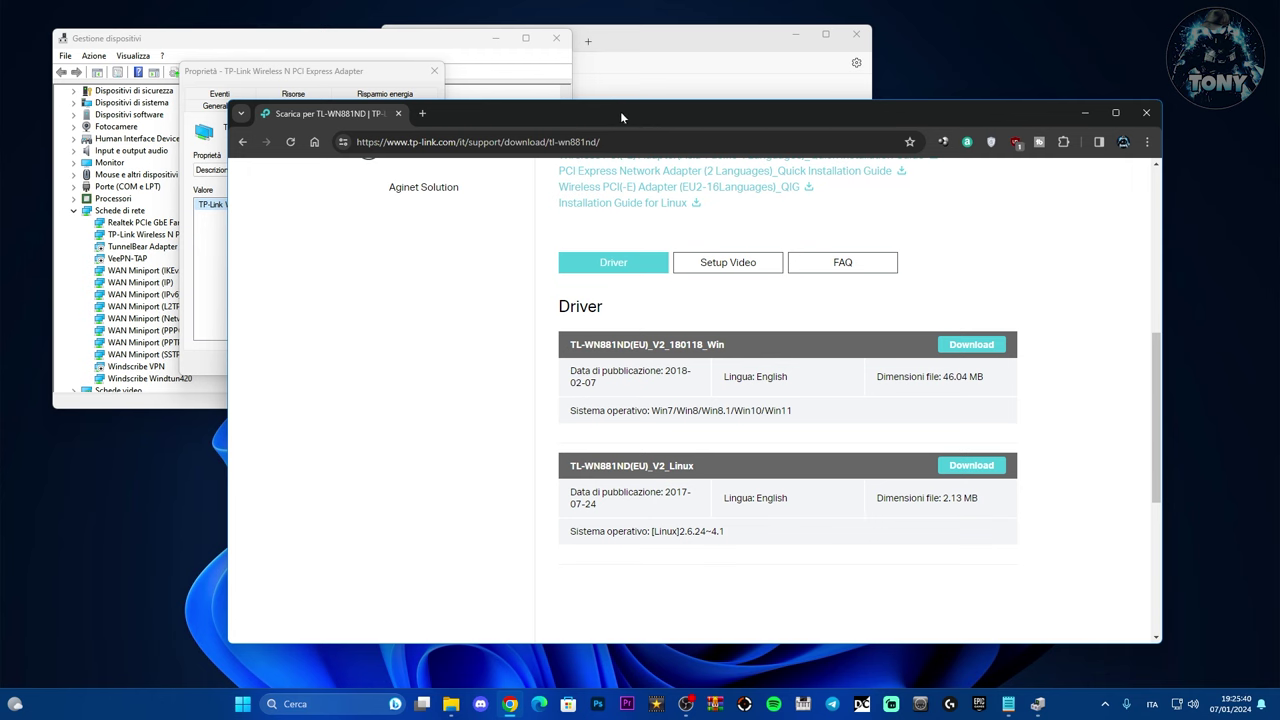
Minimize the browser and bring the wifi cmd notes back to the front.
left_click(1084, 112)
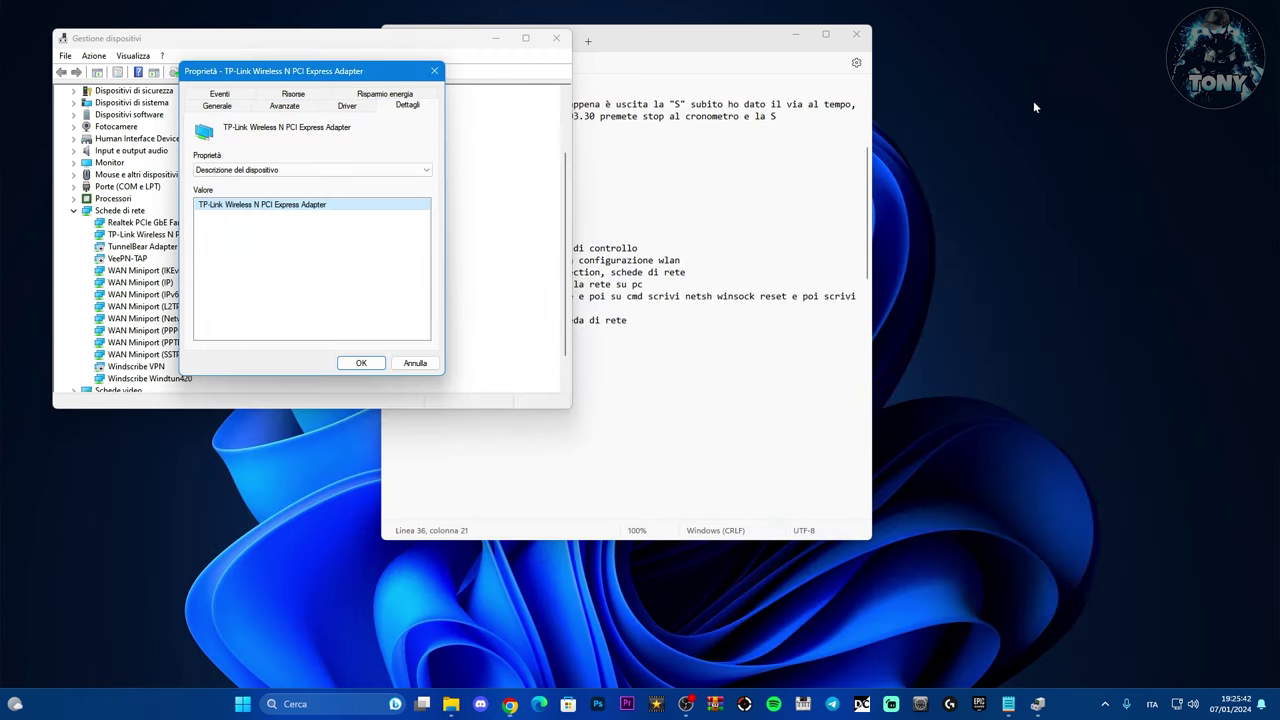
left_click(392, 439)
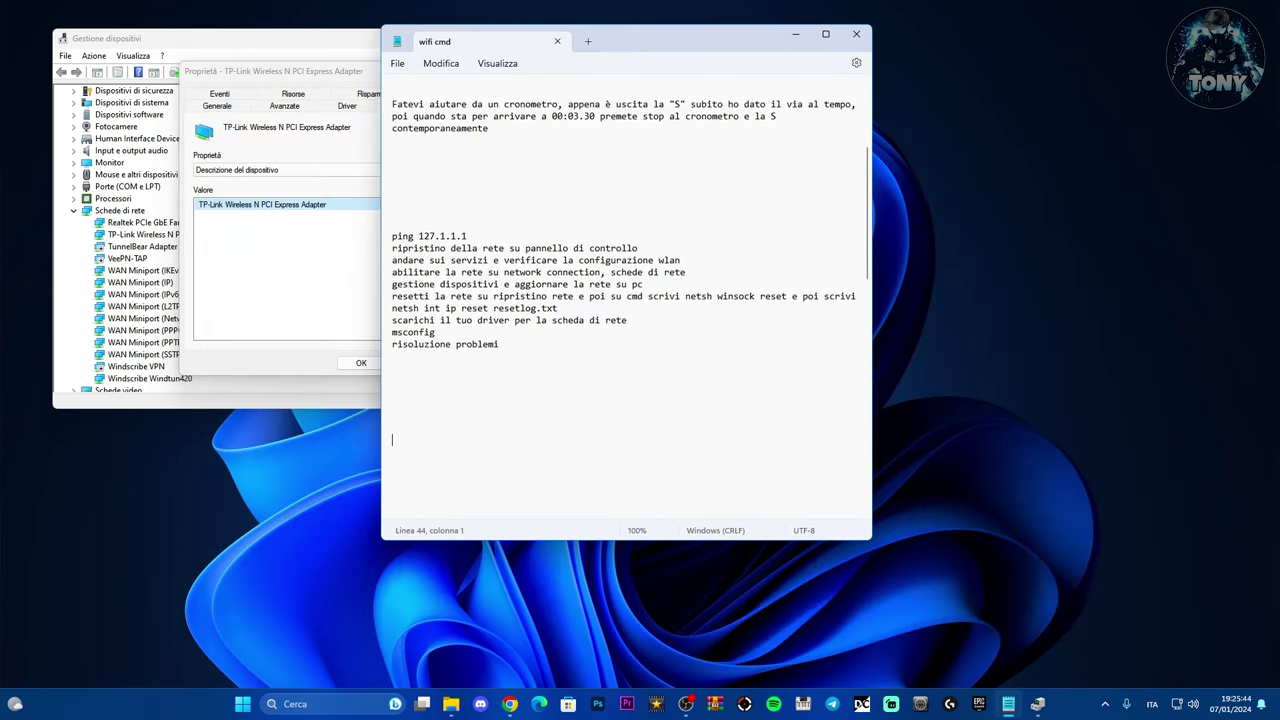
Open Configurazione di sistema, hide all Microsoft services in its list of services and confirm the dialog.
key("super")
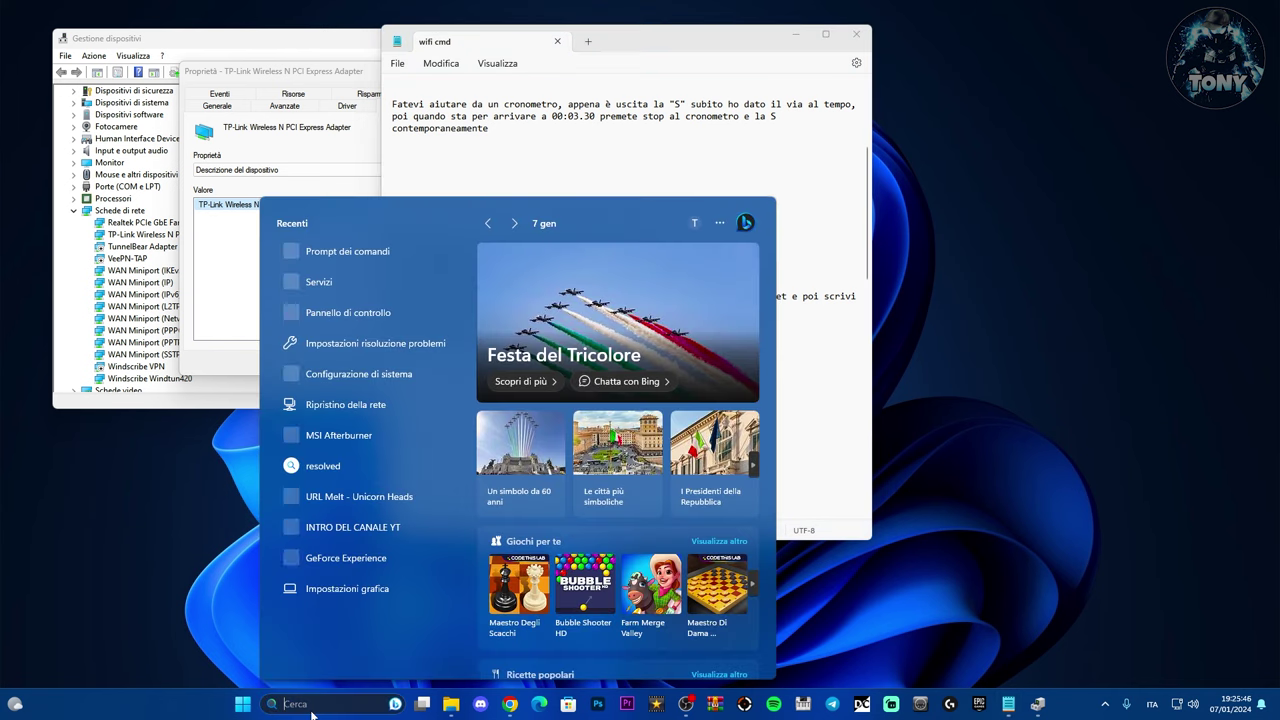
left_click(342, 379)
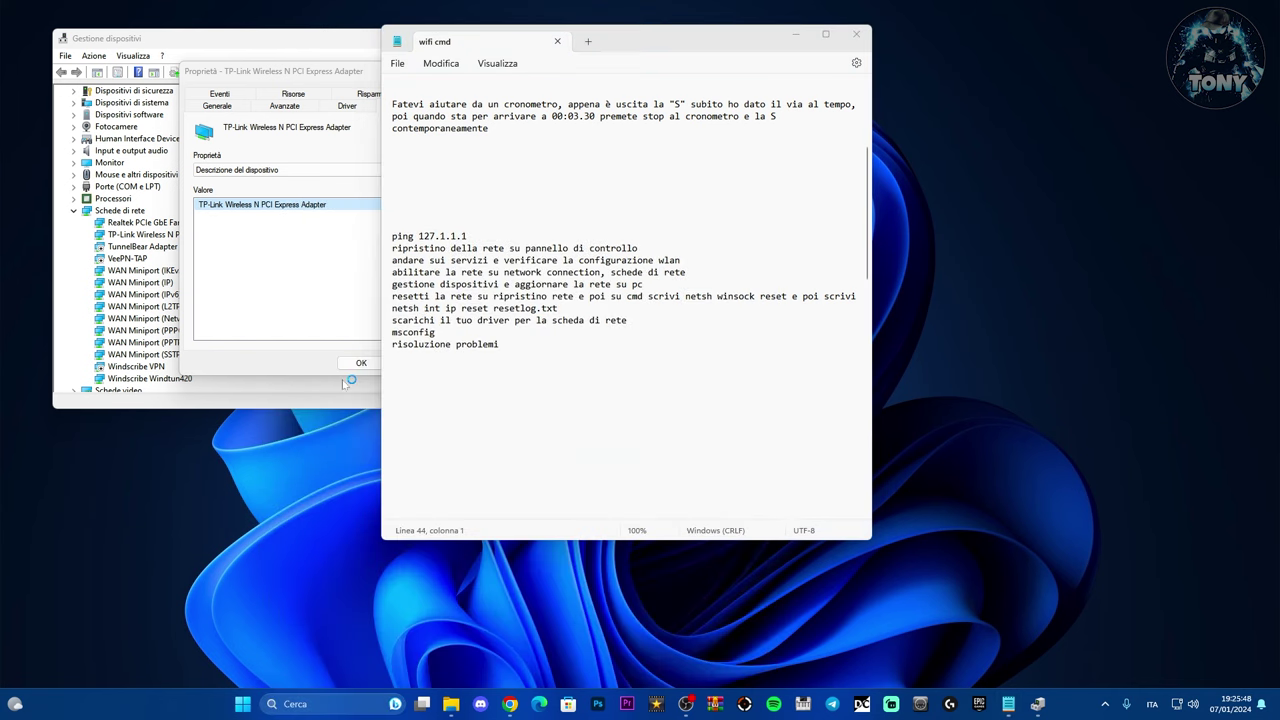
left_click(536, 248)
left_click(564, 247)
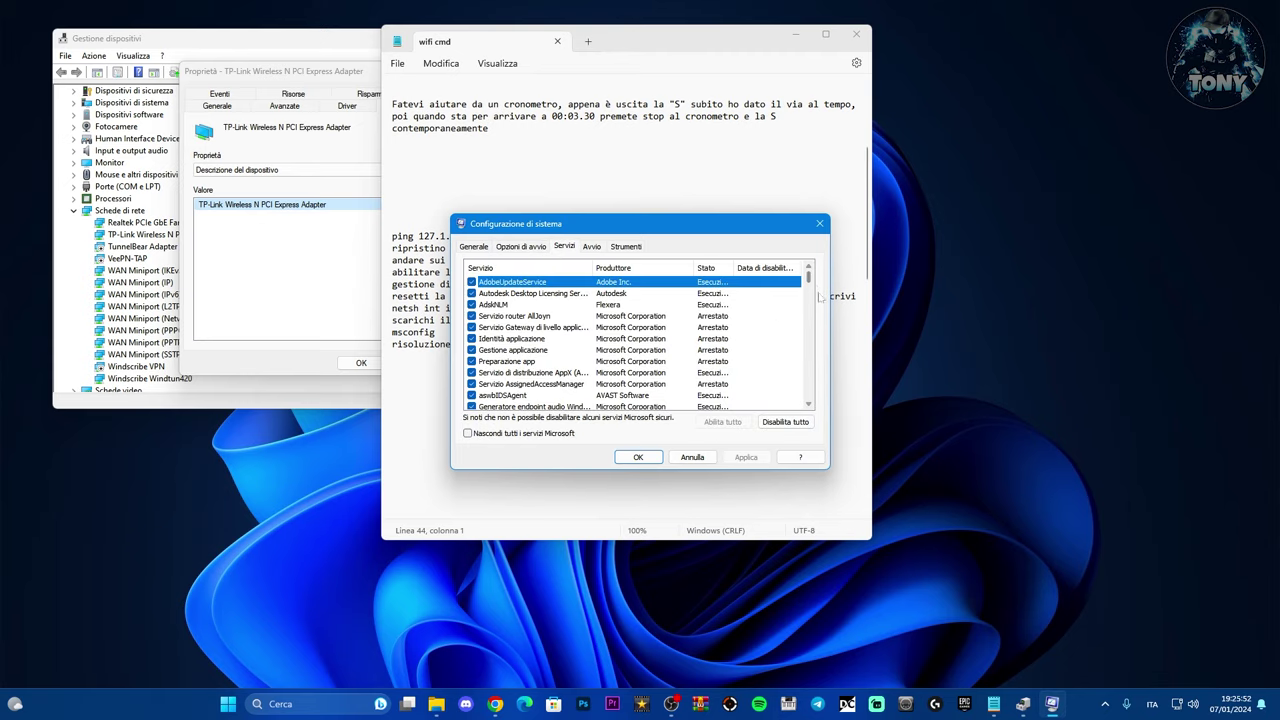
mouse_move(809, 279)
left_mouse_down()
mouse_move(810, 360)
mouse_move(809, 276)
left_mouse_up()
left_click(512, 282)
left_click(467, 433)
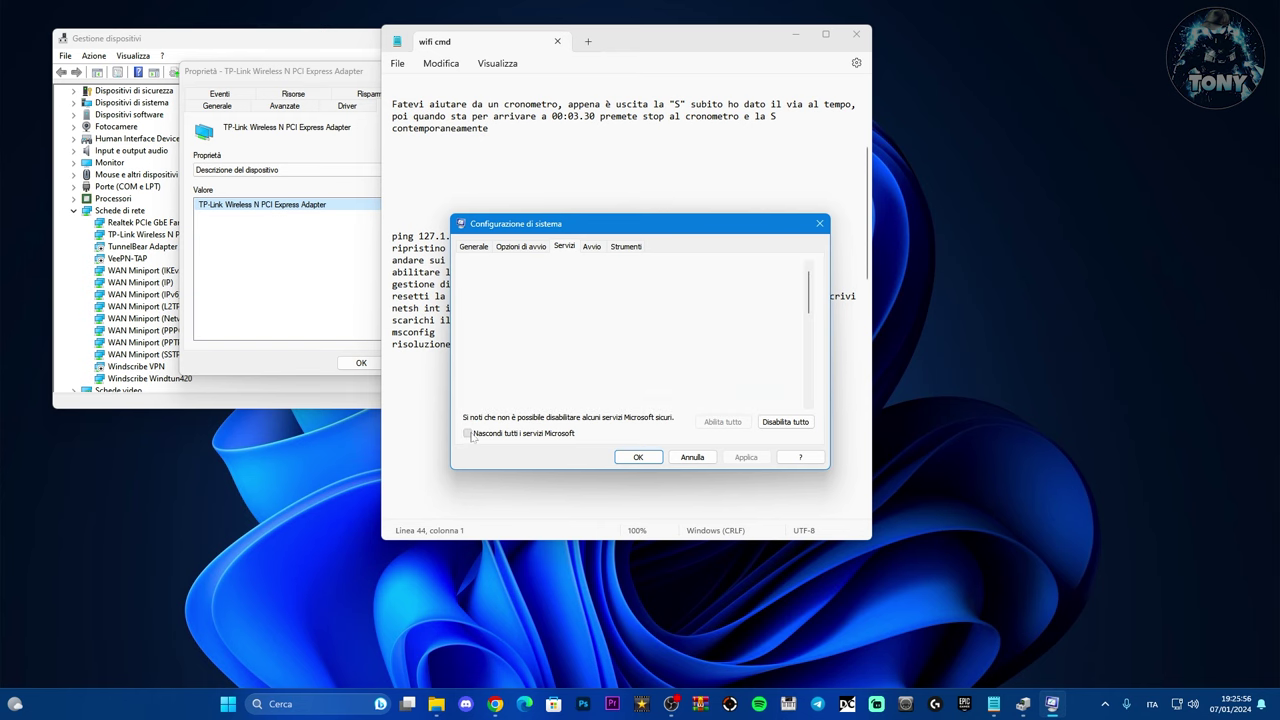
left_click(638, 457)
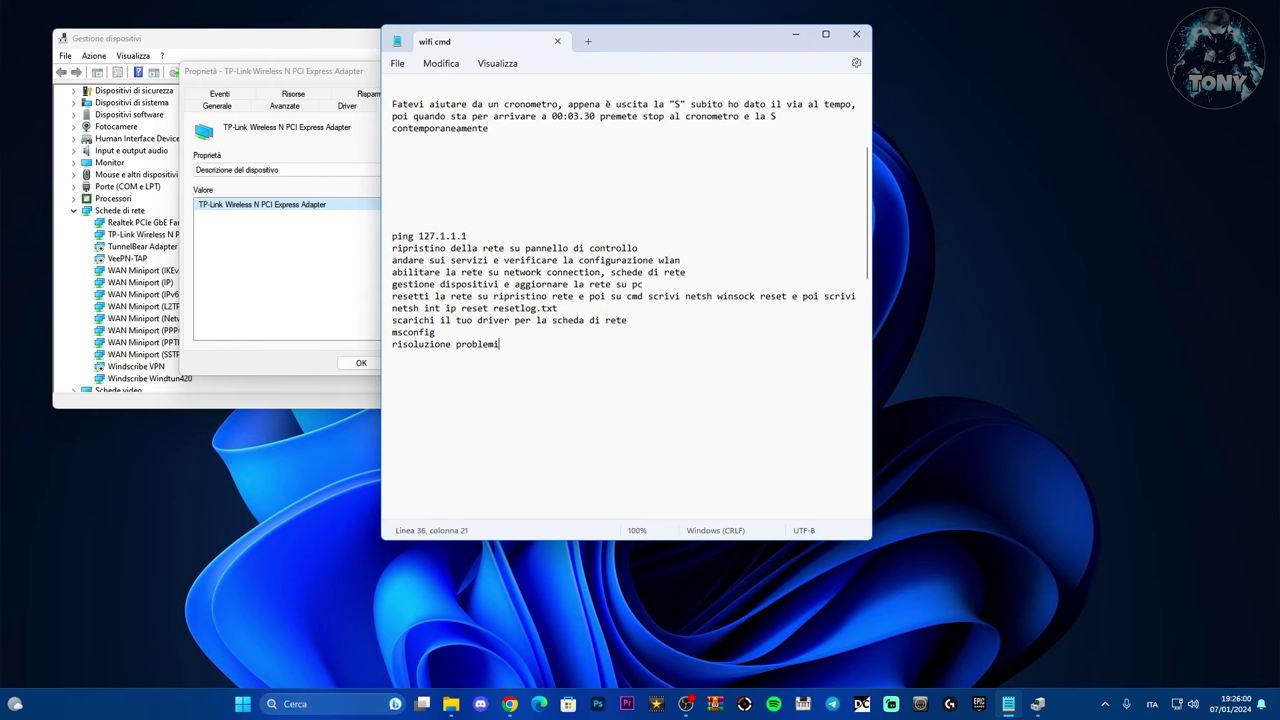
Run the Rete e Internet troubleshooter from Altri strumenti di risoluzione dei problemi, look through its recommendations and close it.
left_click(318, 703)
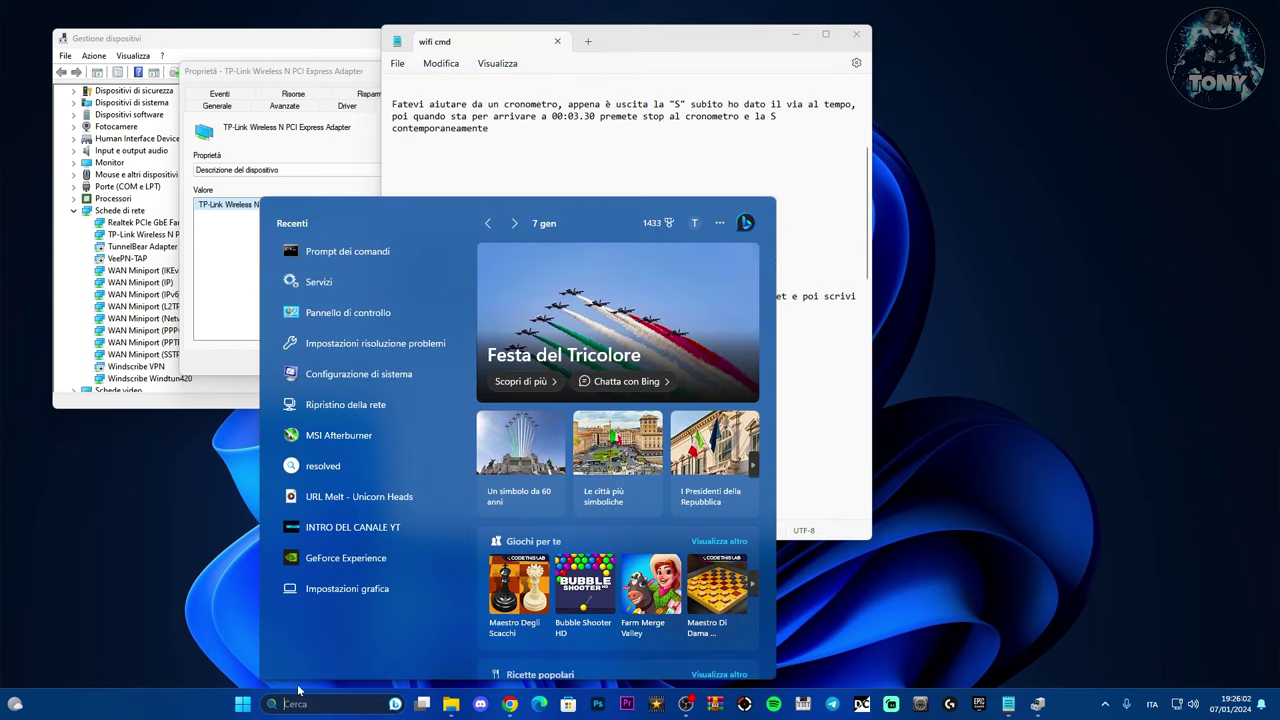
left_click(347, 344)
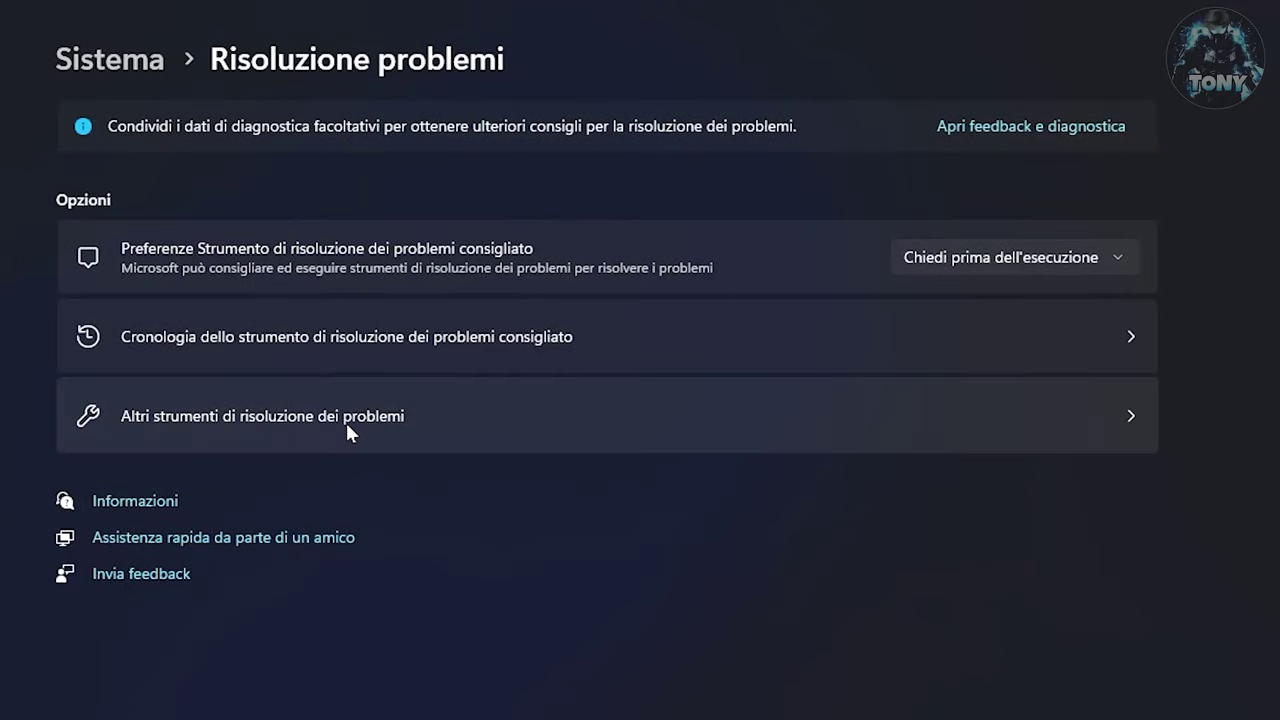
left_click(348, 420)
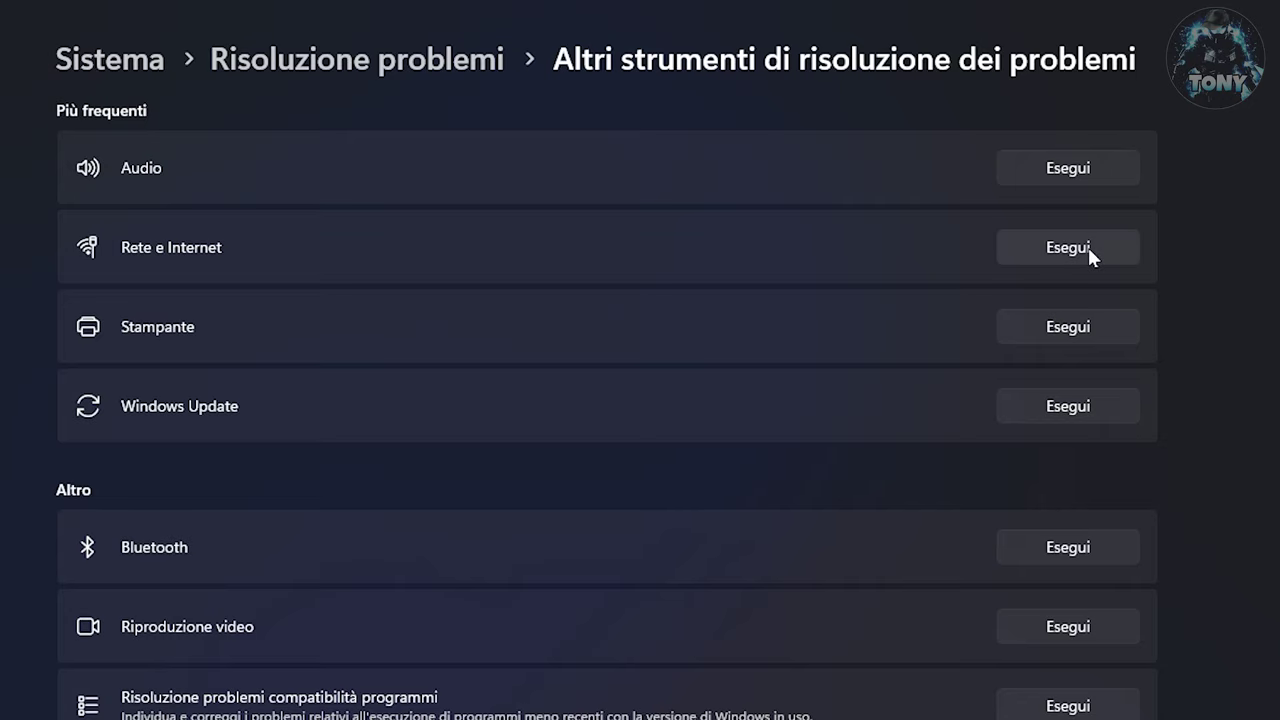
left_click(1089, 247)
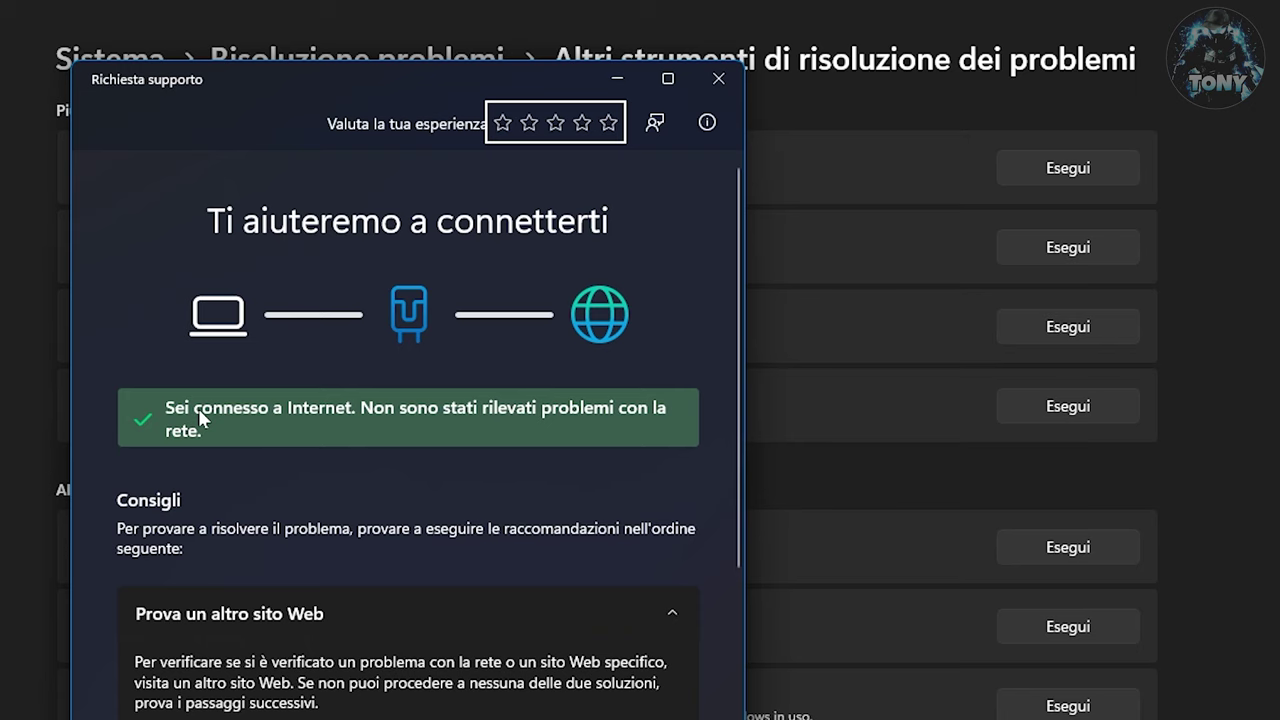
scroll(555, 532, "down", 3)
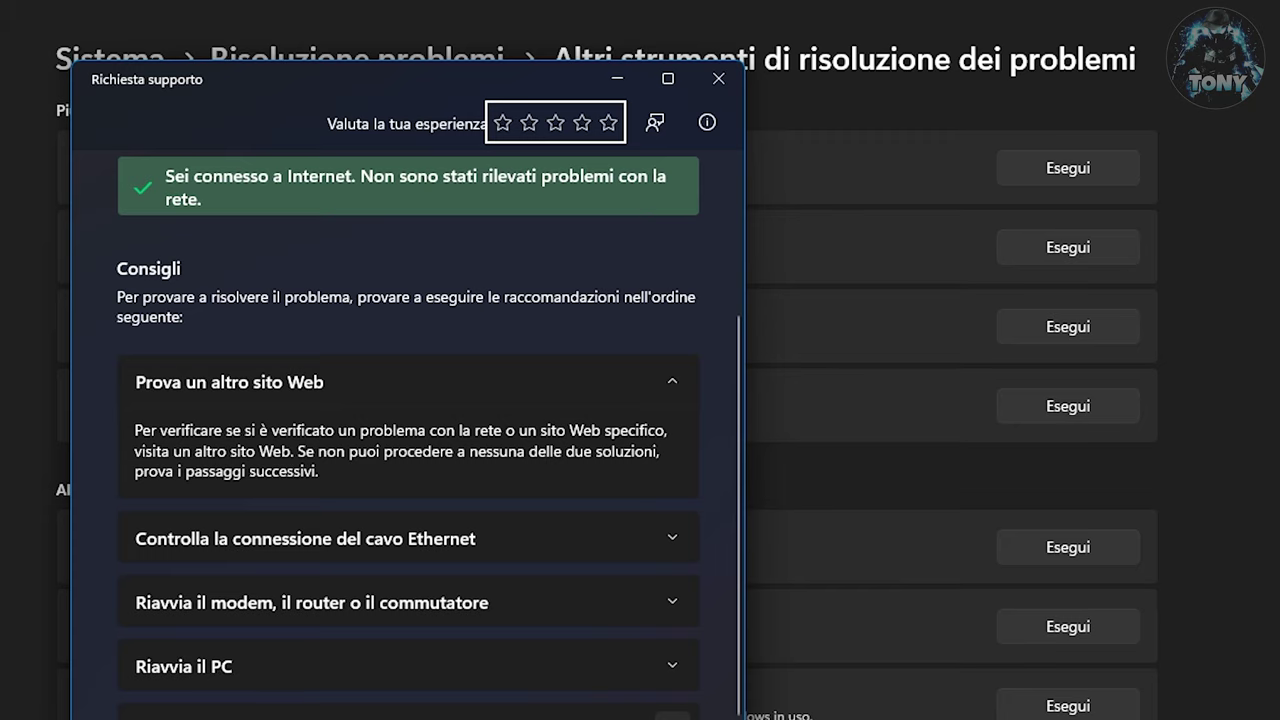
left_click(720, 77)
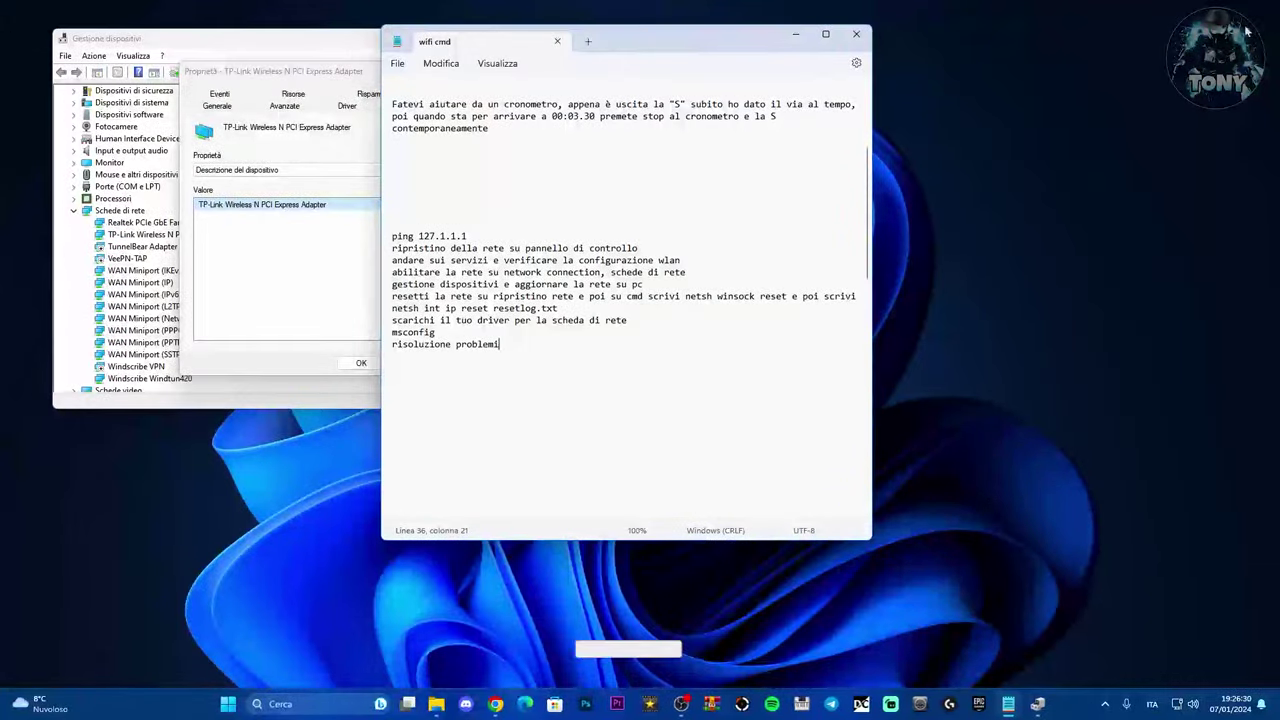